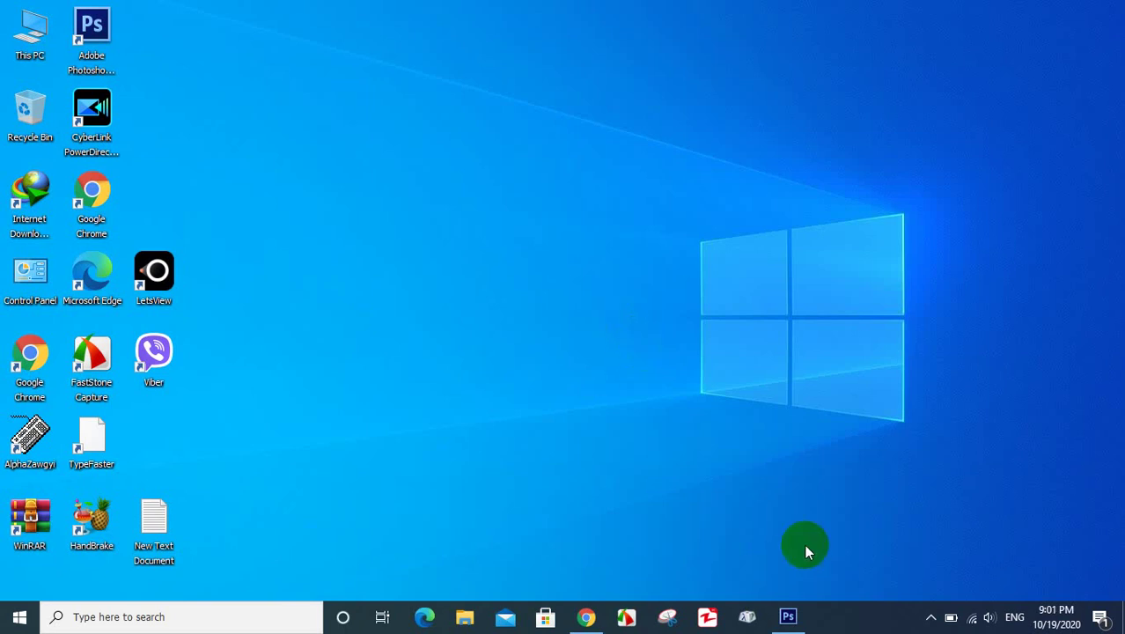
Step: Bring the Photoshop window with the lotus document back on screen
left_click(788, 616)
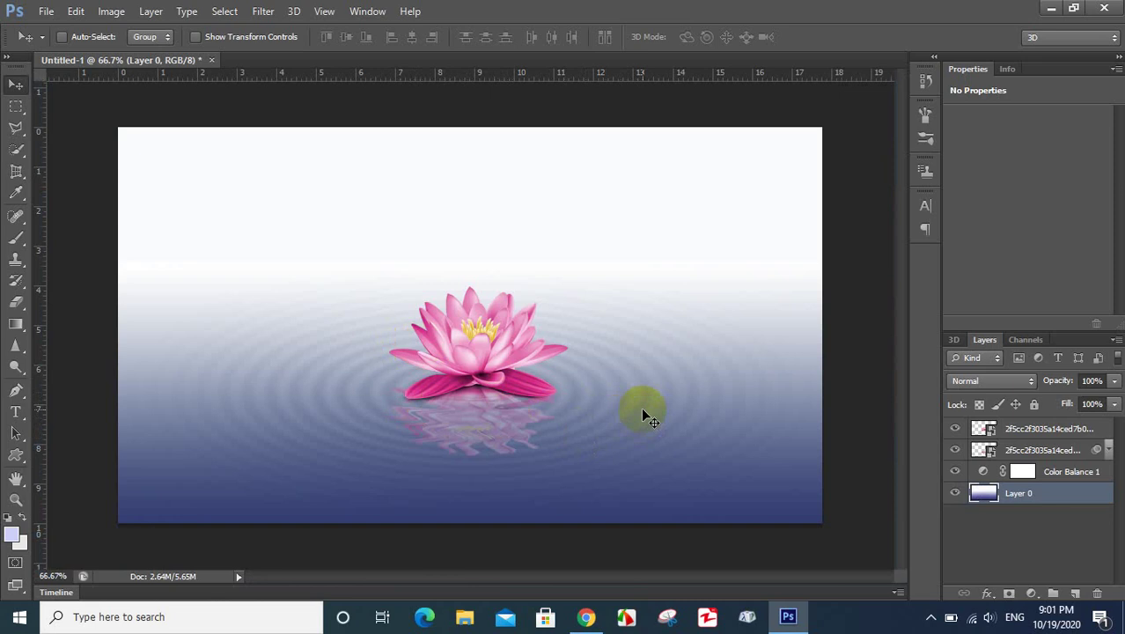
Step: Create a new 1280 × 720 pixel document and unlock its Background layer
left_click(47, 11)
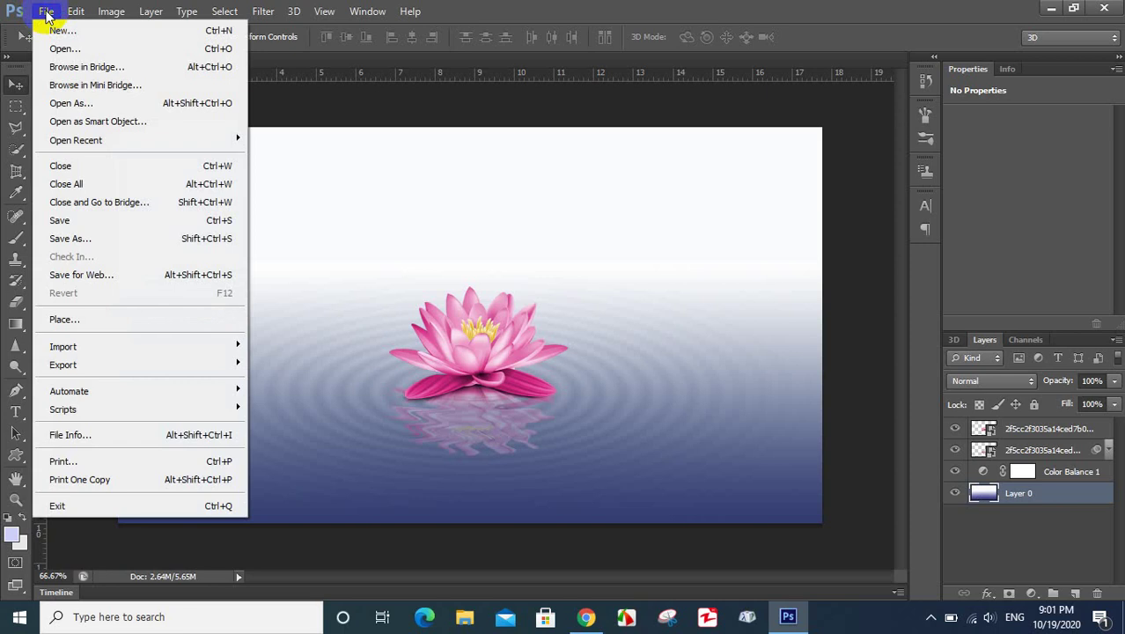
left_click(87, 32)
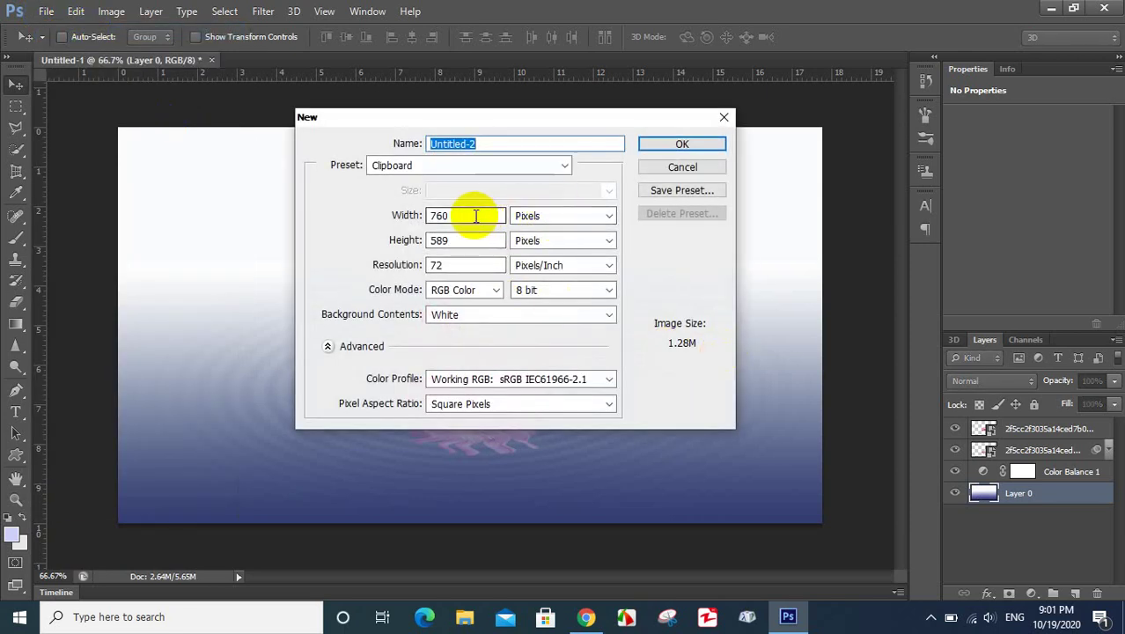
double_click(477, 220)
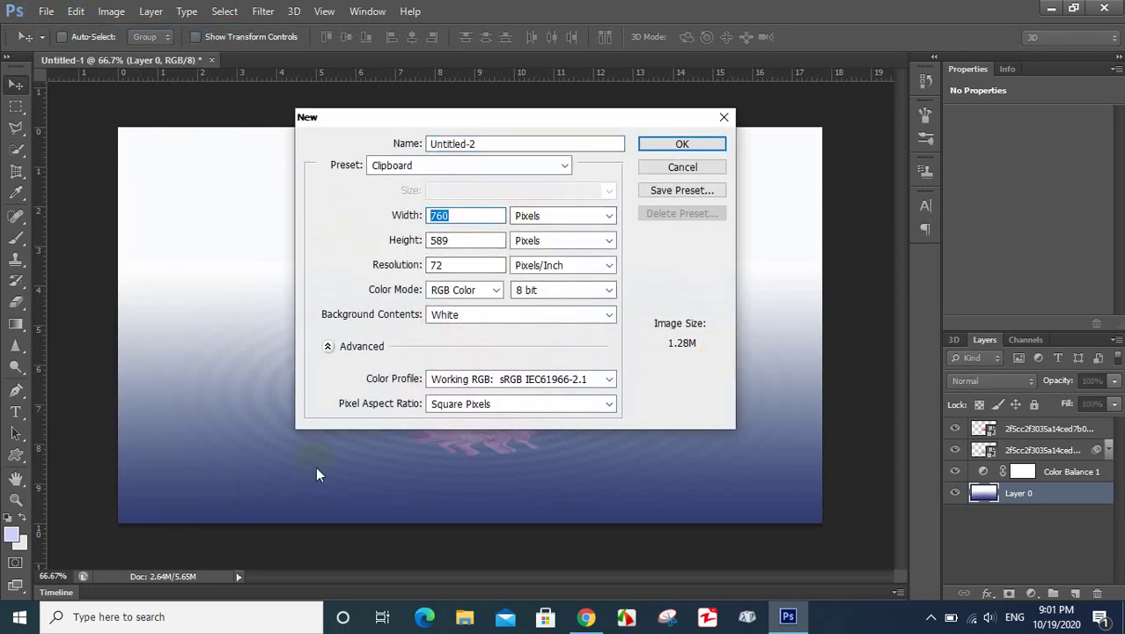
type("12")
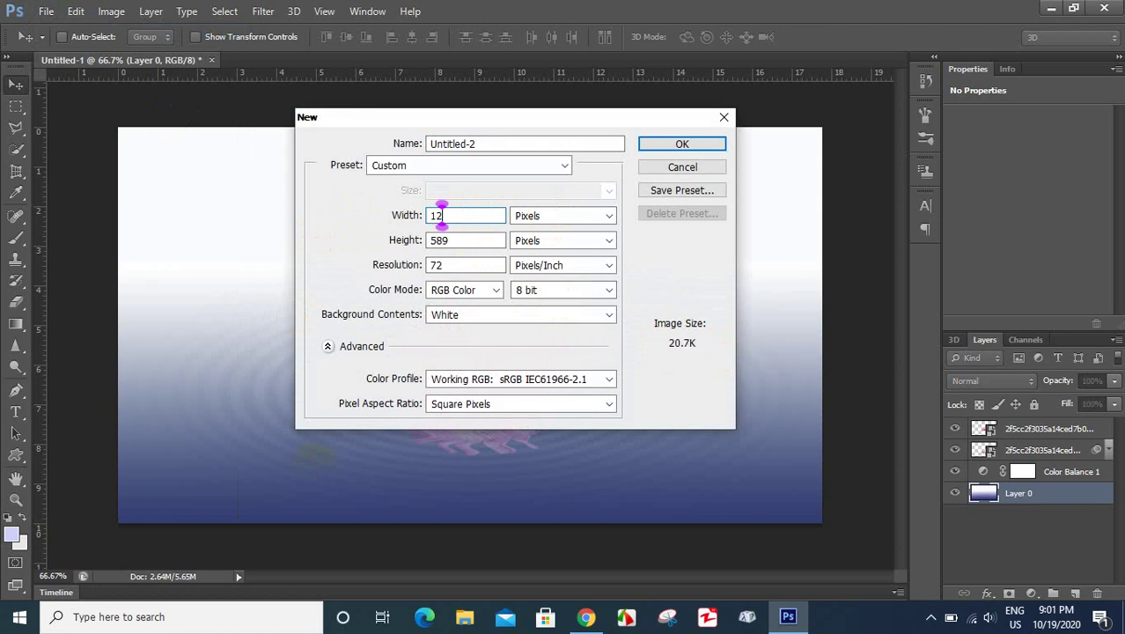
type("80")
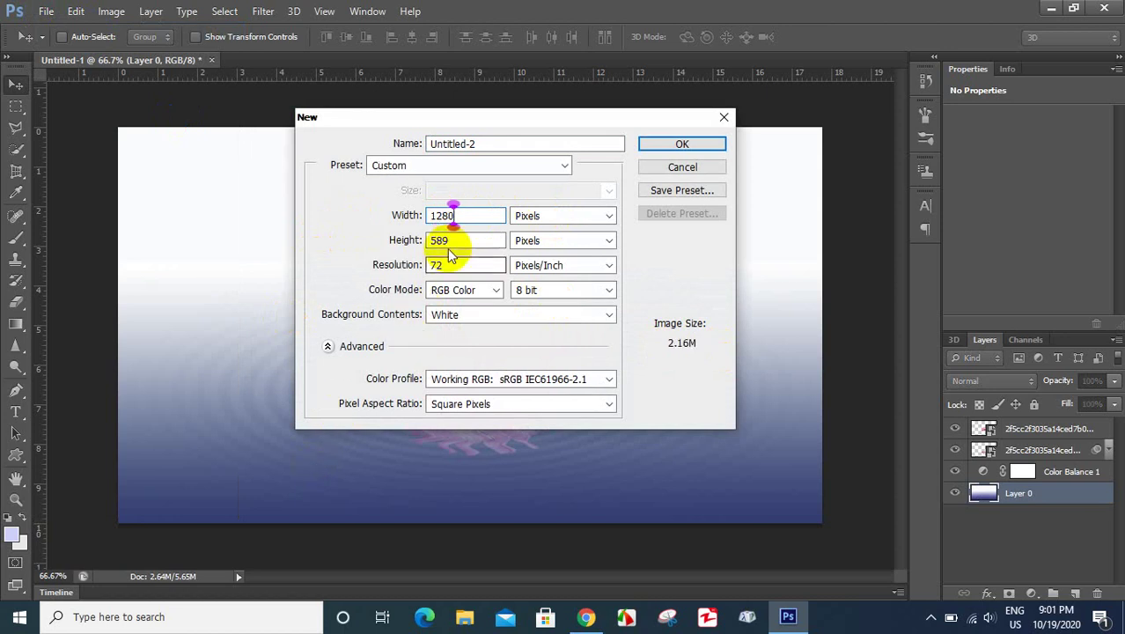
double_click(444, 240)
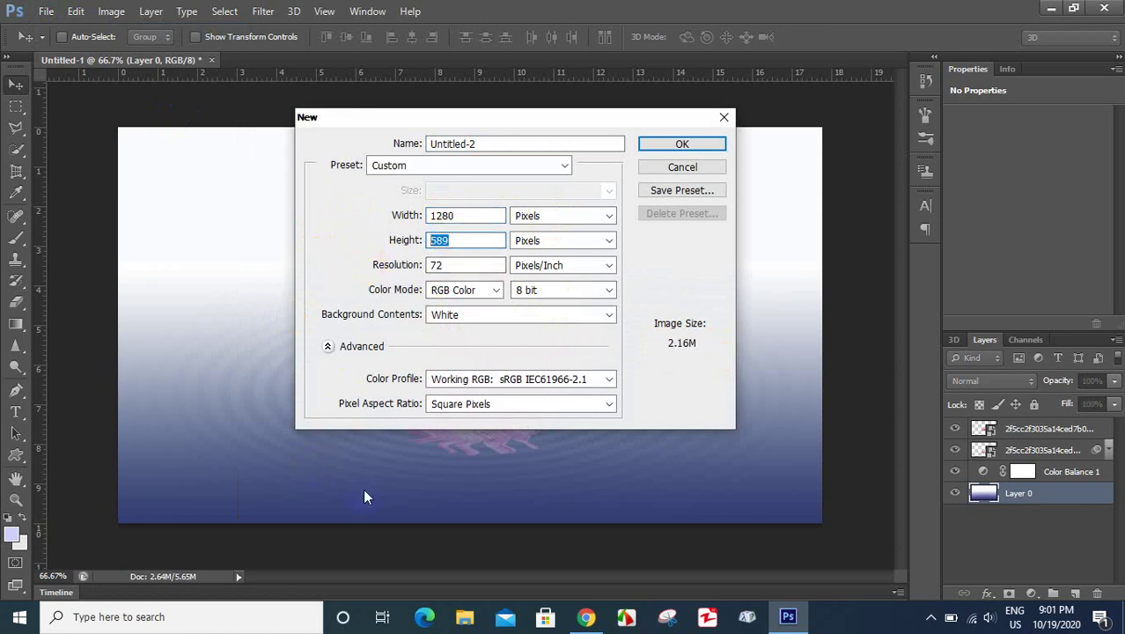
type("720")
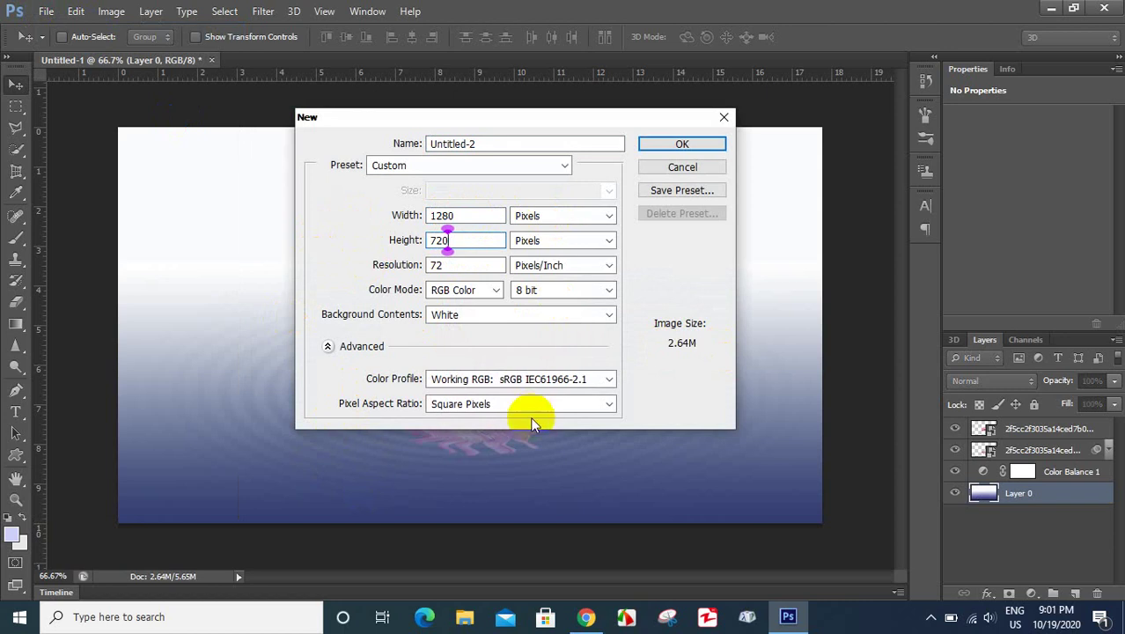
left_click(664, 145)
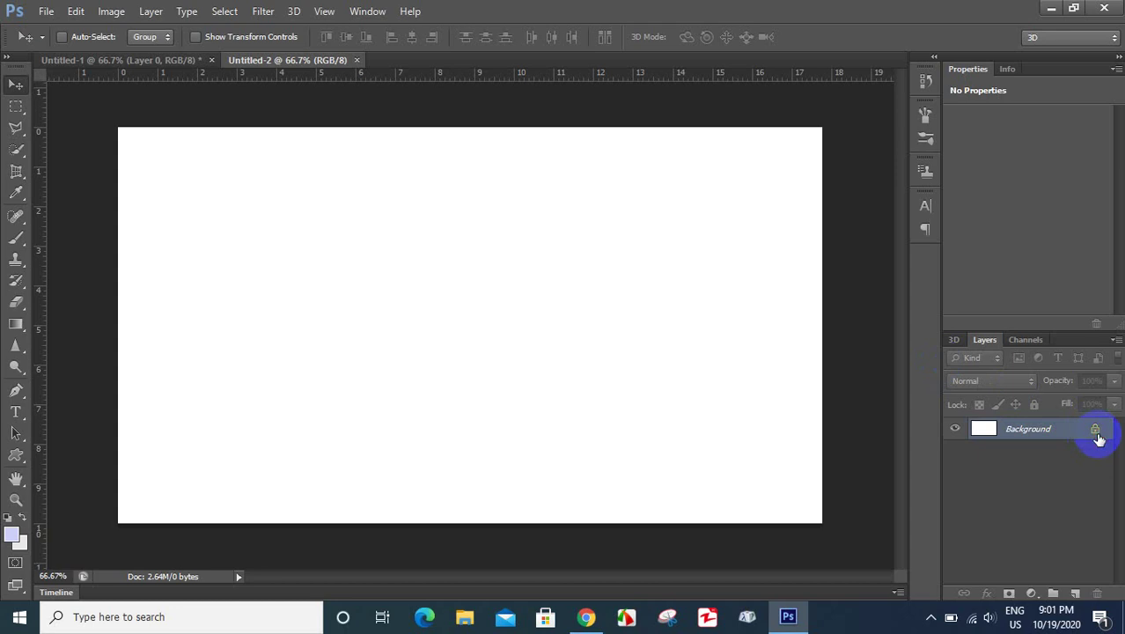
double_click(1093, 434)
Step: Confirm the background as Layer 0 and open the Gradient Editor for the Gradient tool
left_click(702, 196)
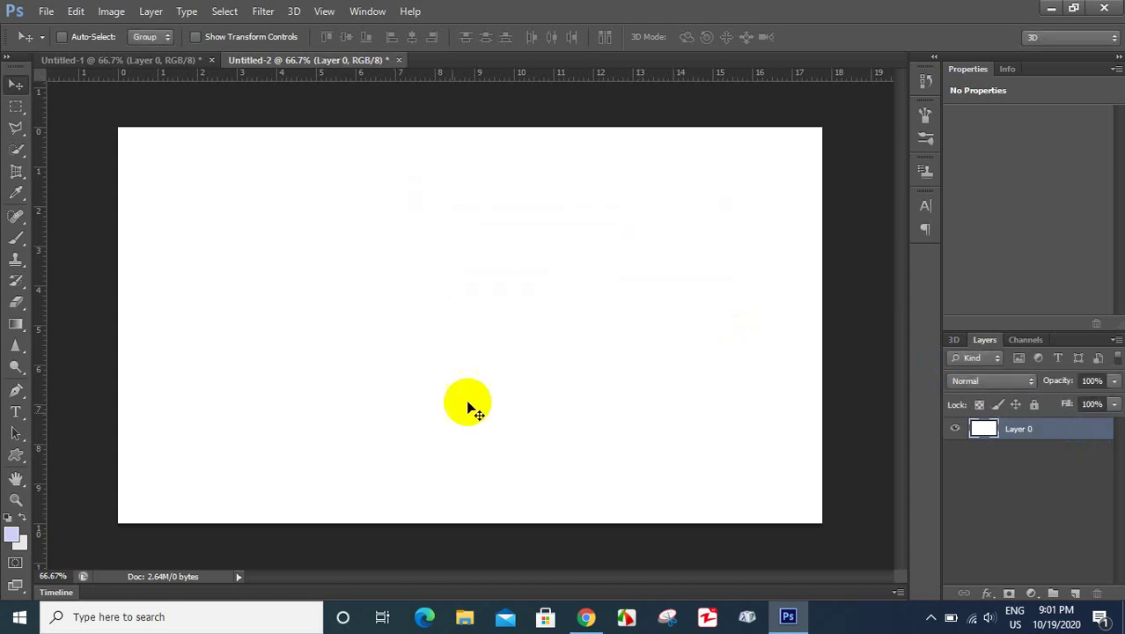
left_click(24, 330)
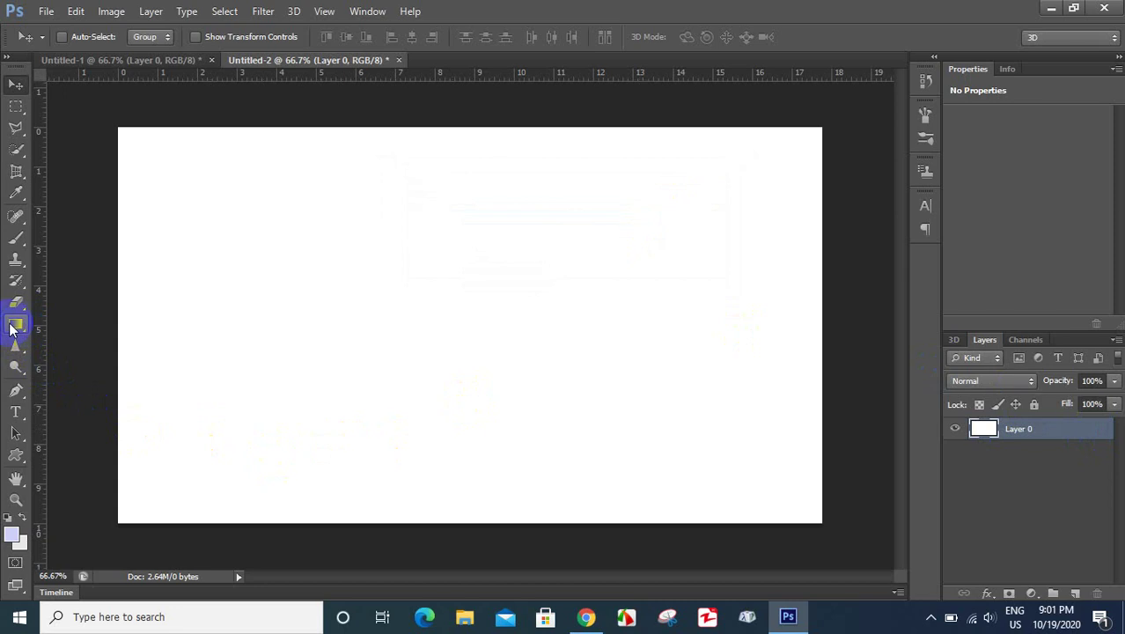
left_click(12, 330)
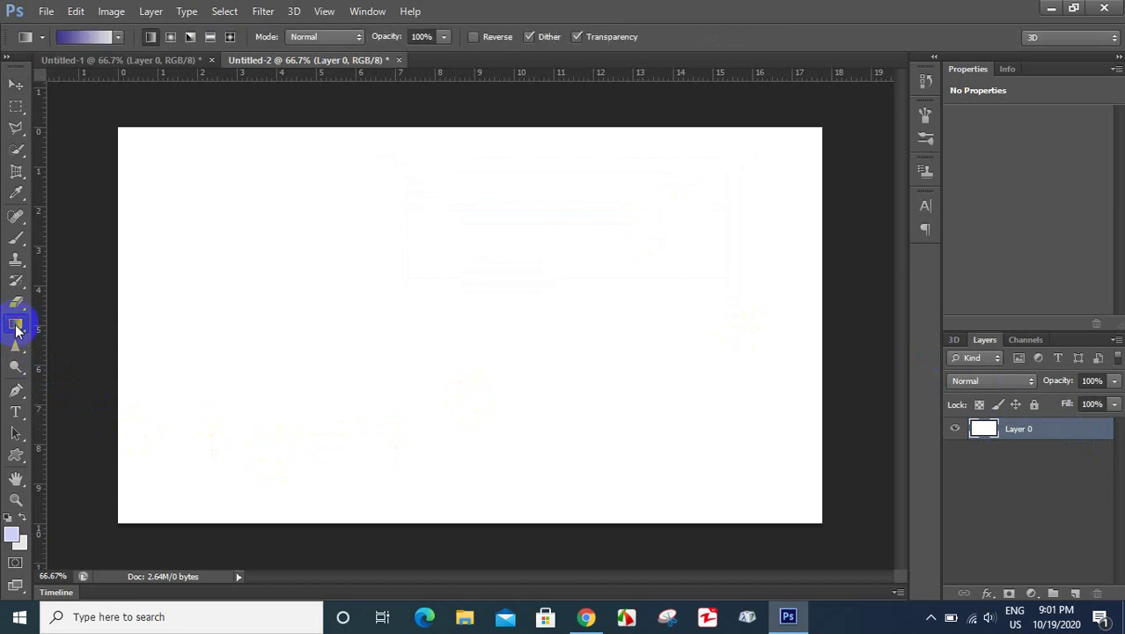
left_click(76, 36)
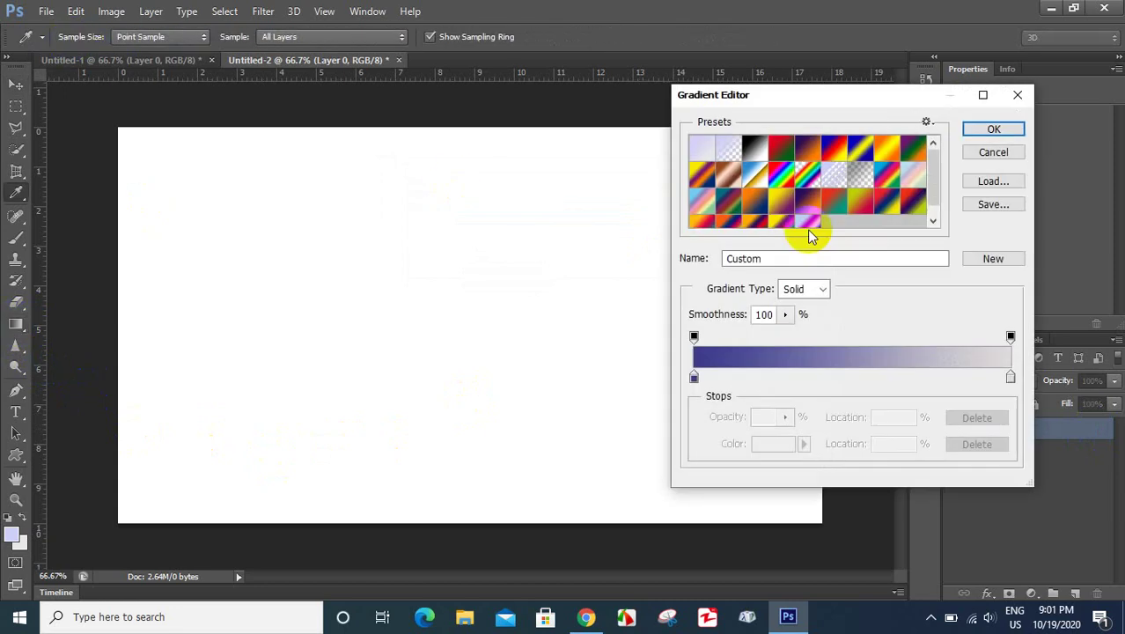
left_click_drag(908, 97, 939, 59)
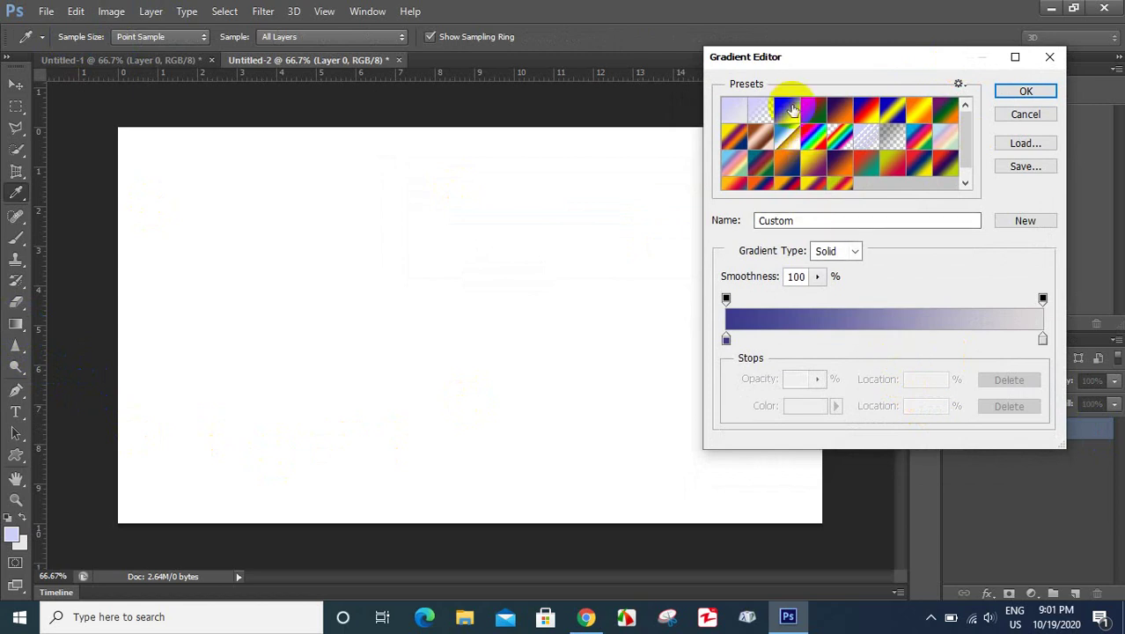
Step: Set the gradient's left stop to a deep royal blue around hue 230
left_click(726, 341)
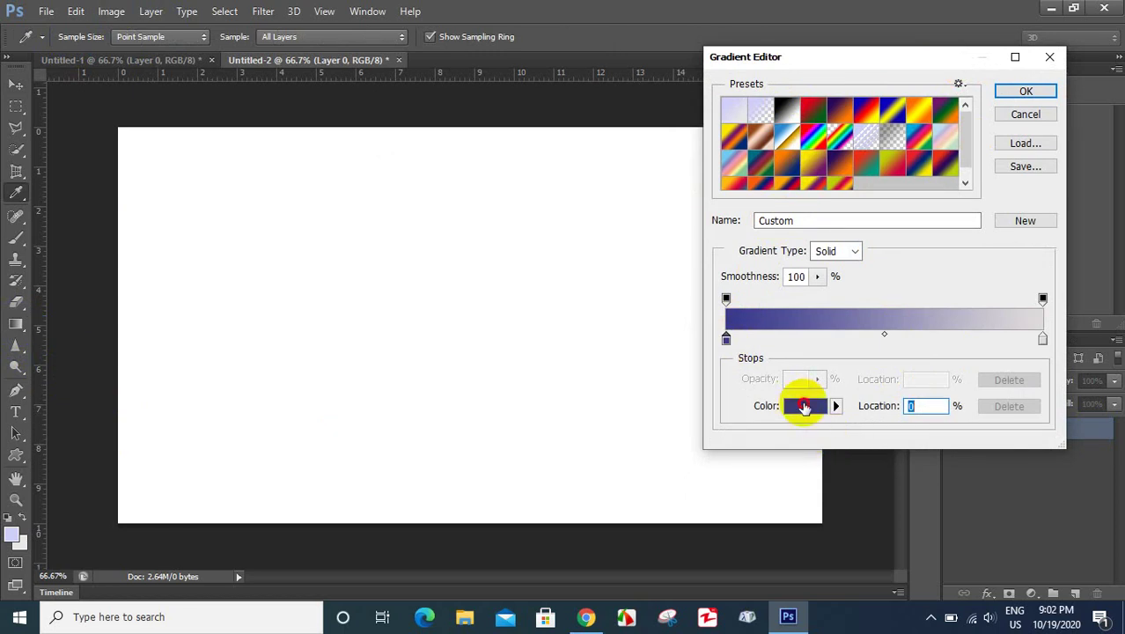
left_click(802, 406)
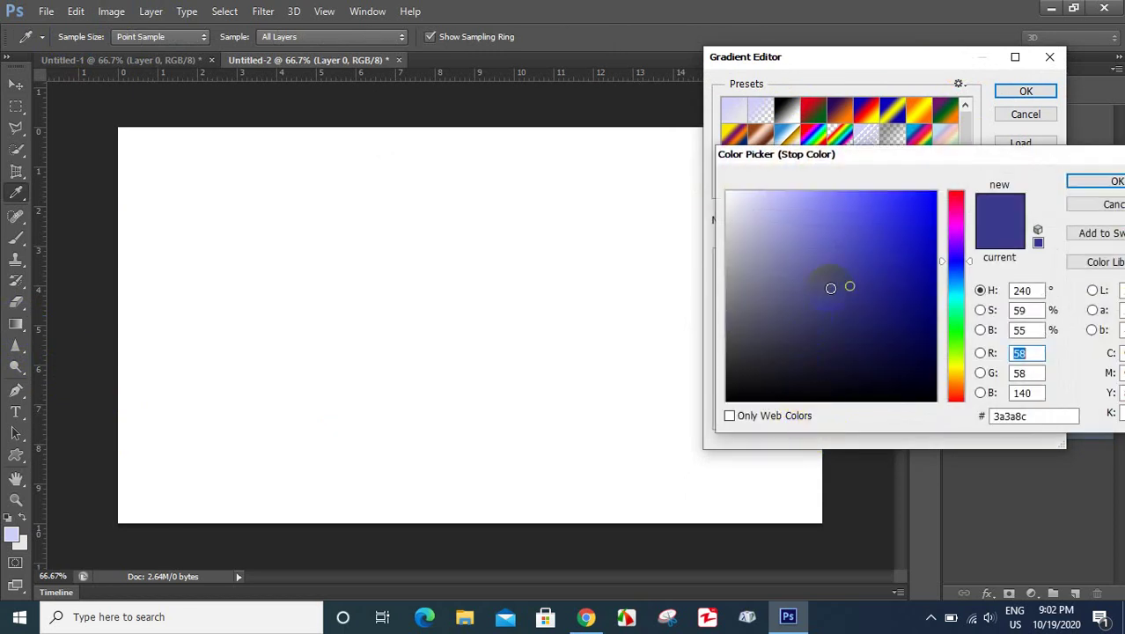
mouse_move(835, 284)
left_mouse_down()
mouse_move(856, 262)
mouse_move(874, 276)
mouse_move(858, 246)
left_mouse_up()
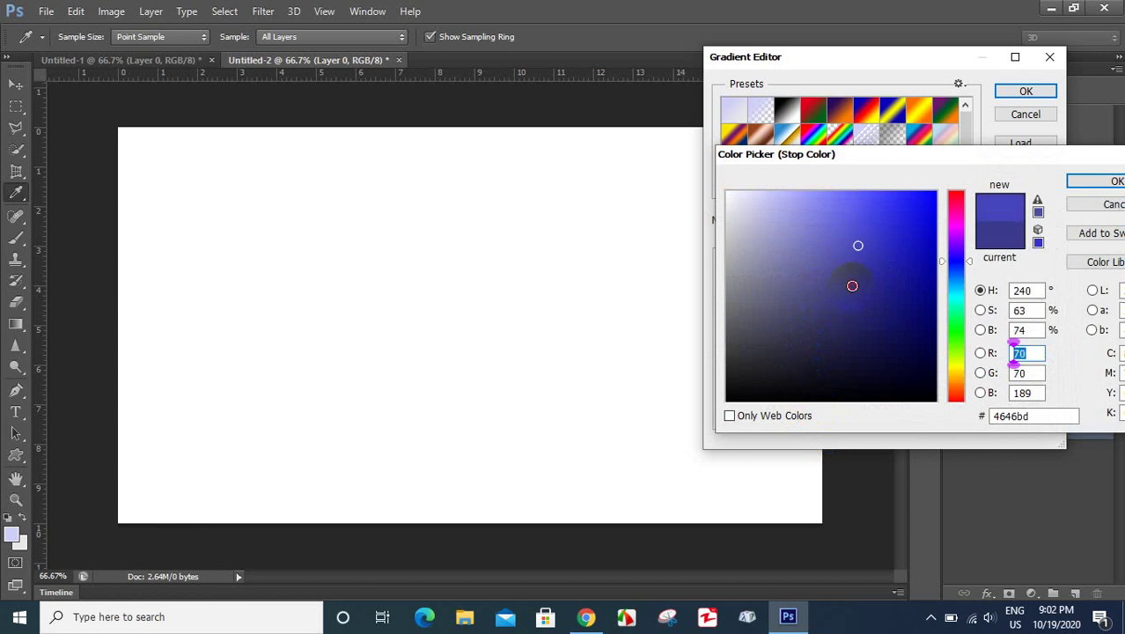
left_click(852, 286)
left_click_drag(861, 287, 864, 284)
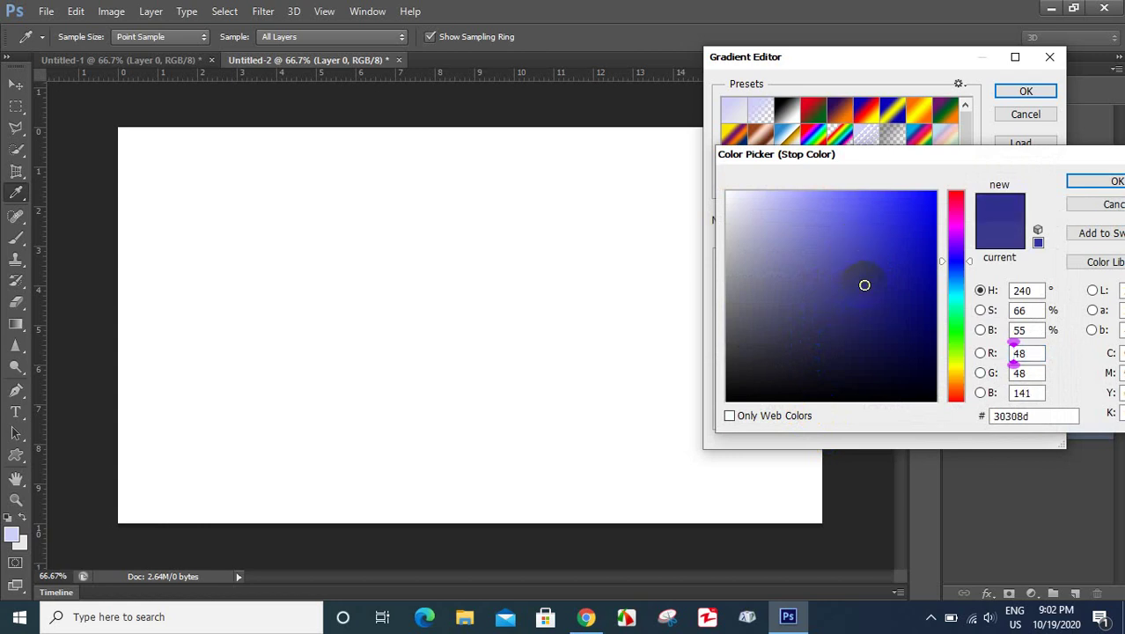
left_click(866, 281)
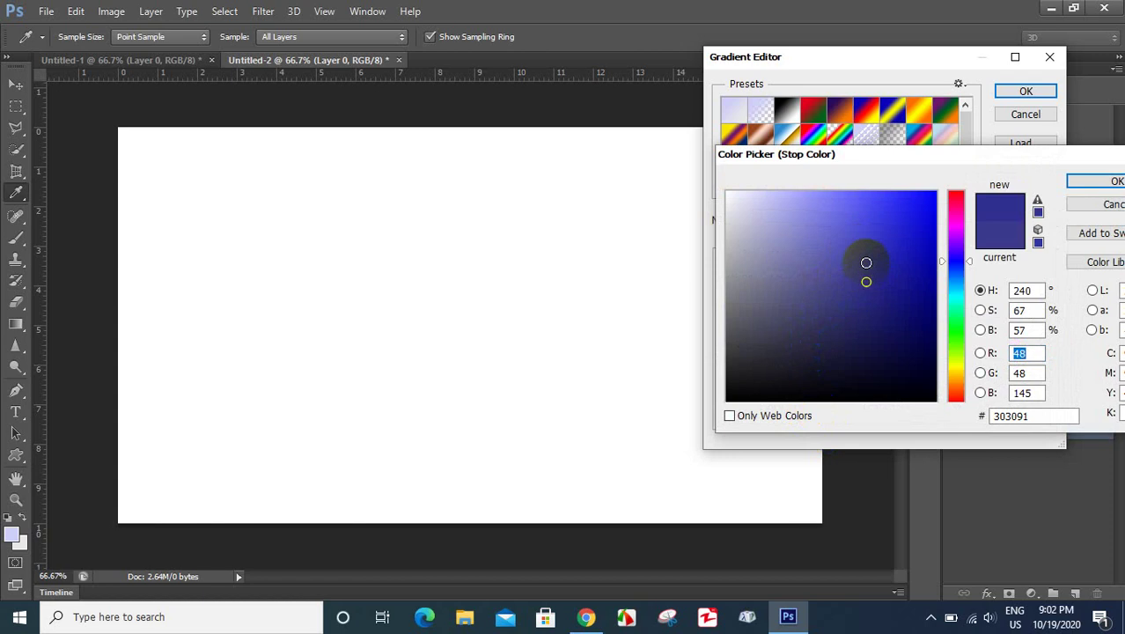
left_click(953, 268)
left_click(872, 255)
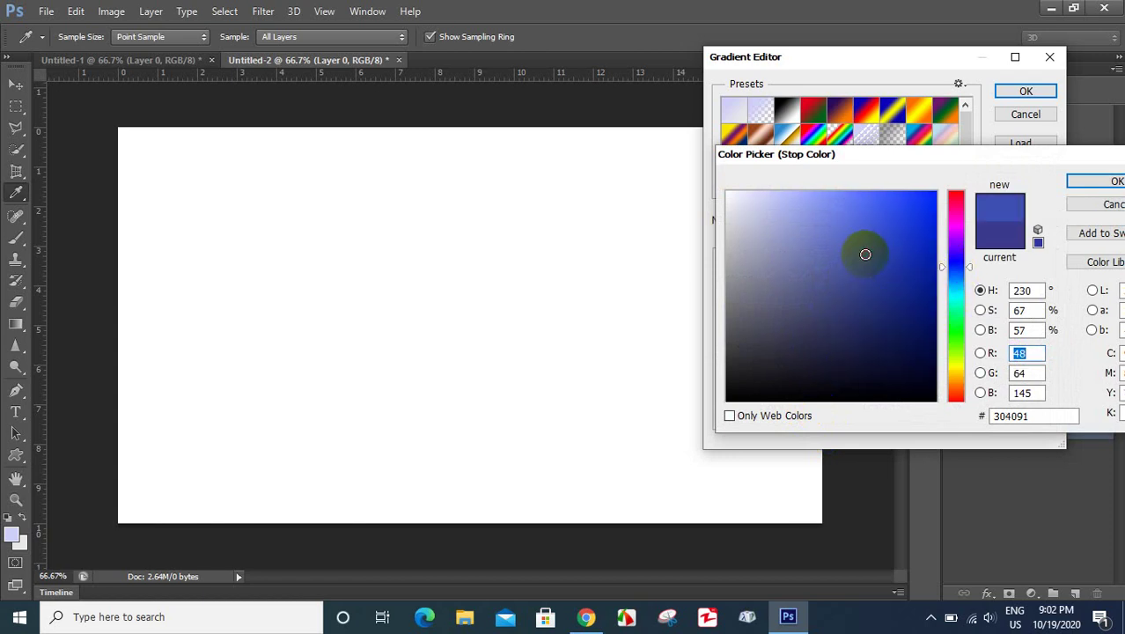
left_click(887, 274)
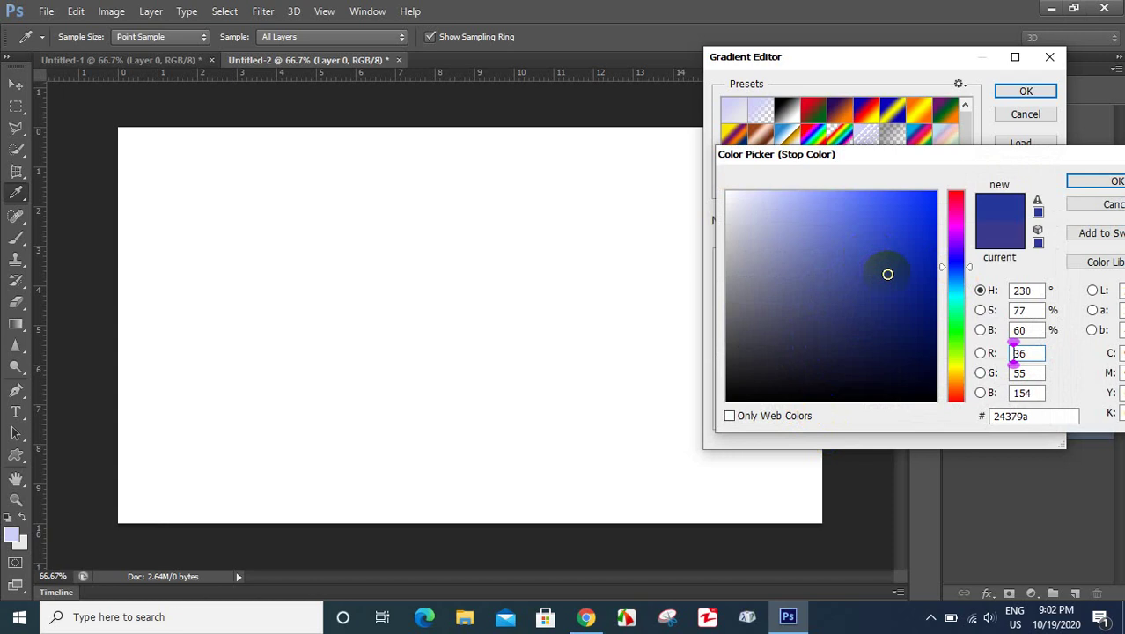
left_click(888, 270)
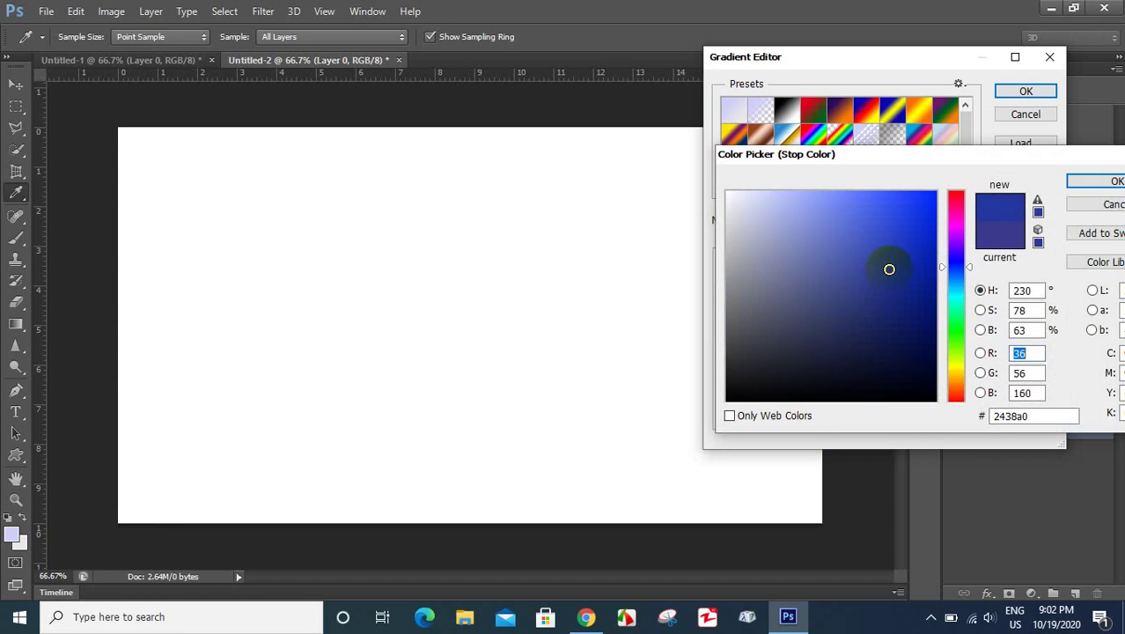
left_click(896, 260)
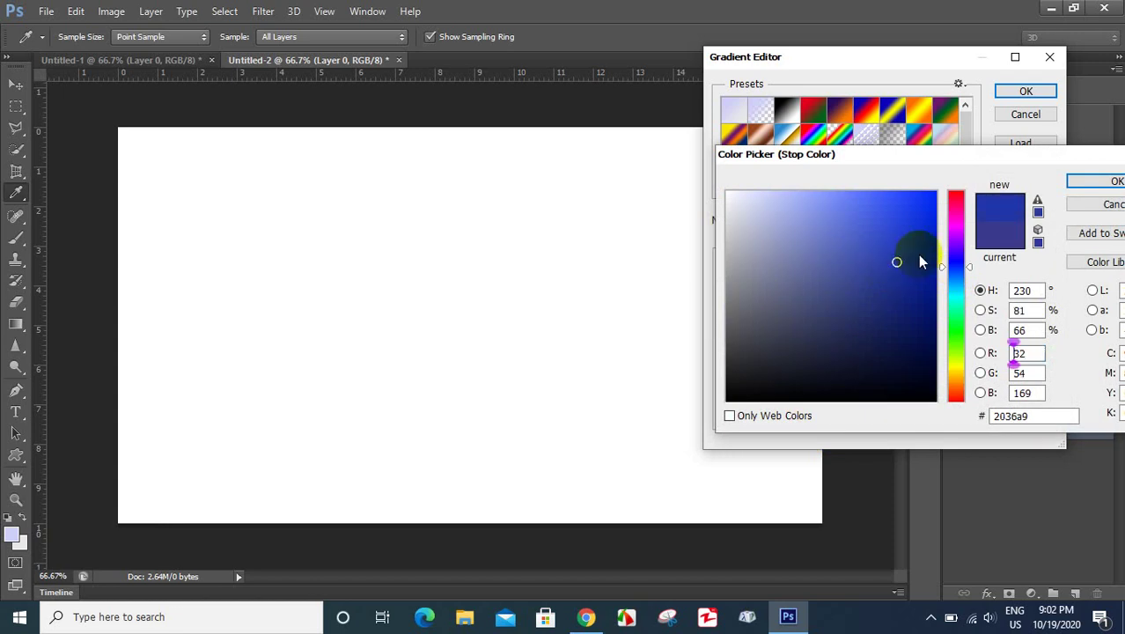
left_click(1100, 181)
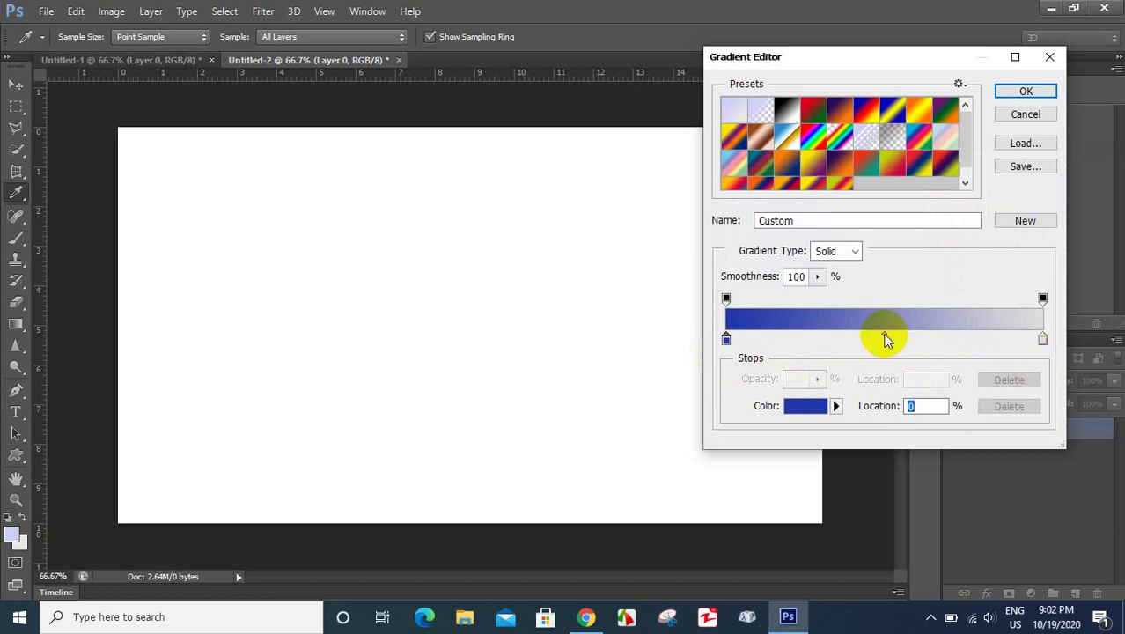
Step: Shift the midpoint to about 60%, nudge the blue stop inward, and make the right stop pale grey
left_click_drag(885, 339, 918, 335)
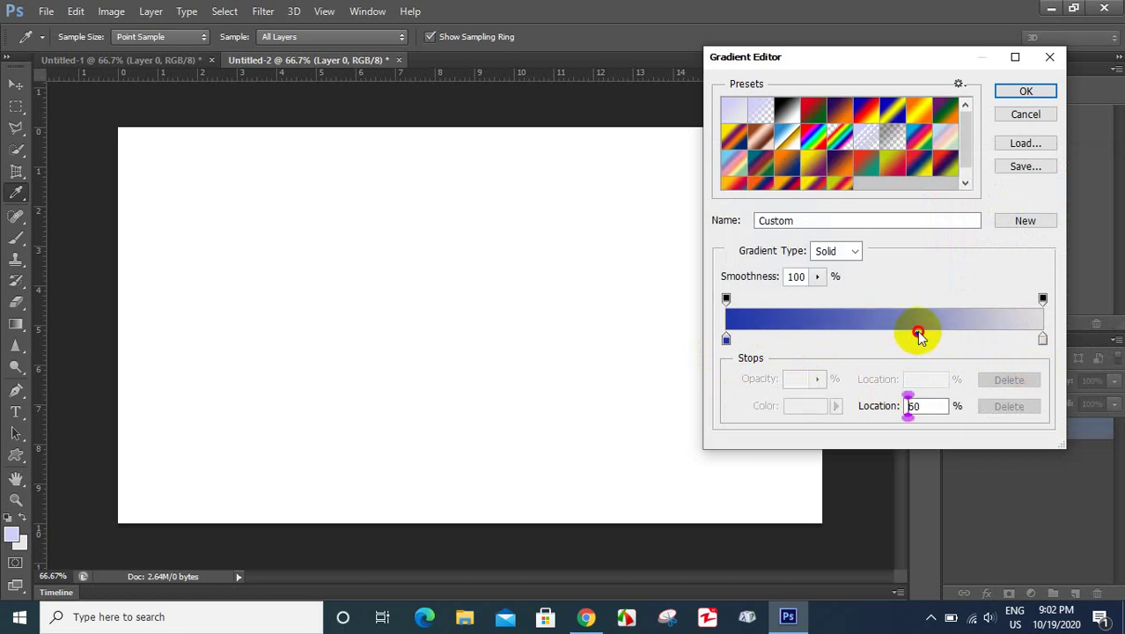
left_click_drag(726, 339, 745, 342)
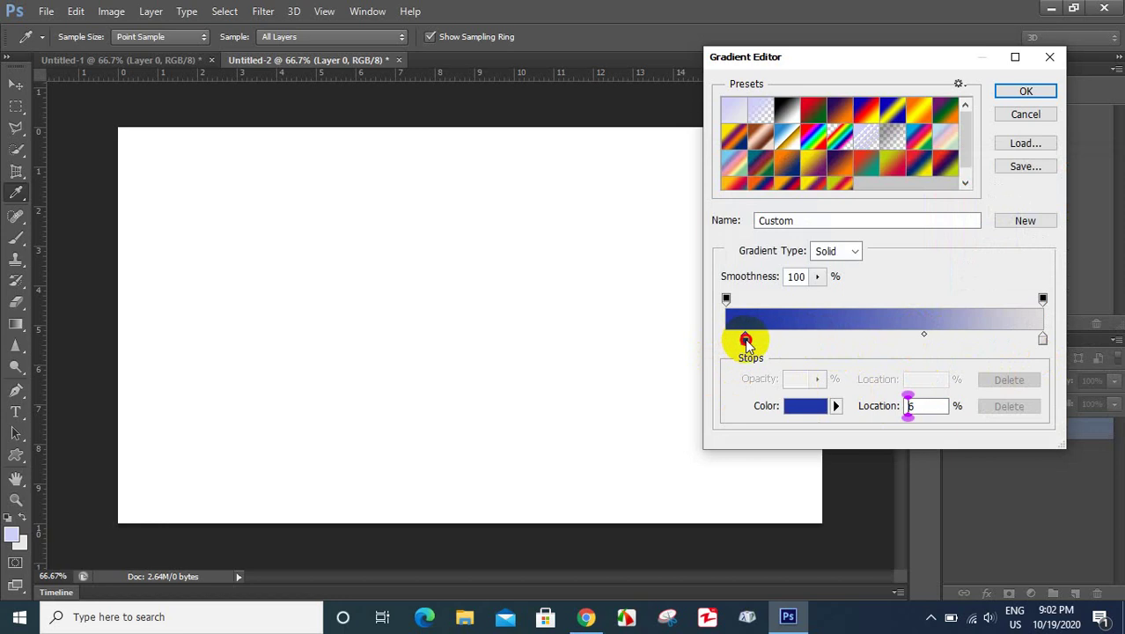
left_click(1042, 340)
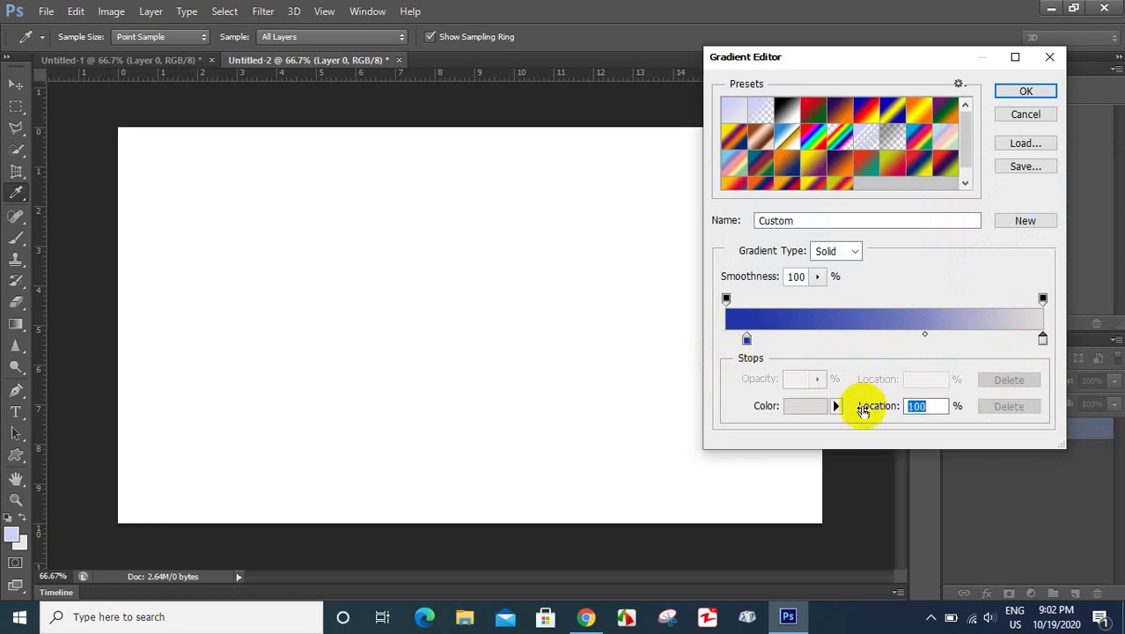
left_click(798, 406)
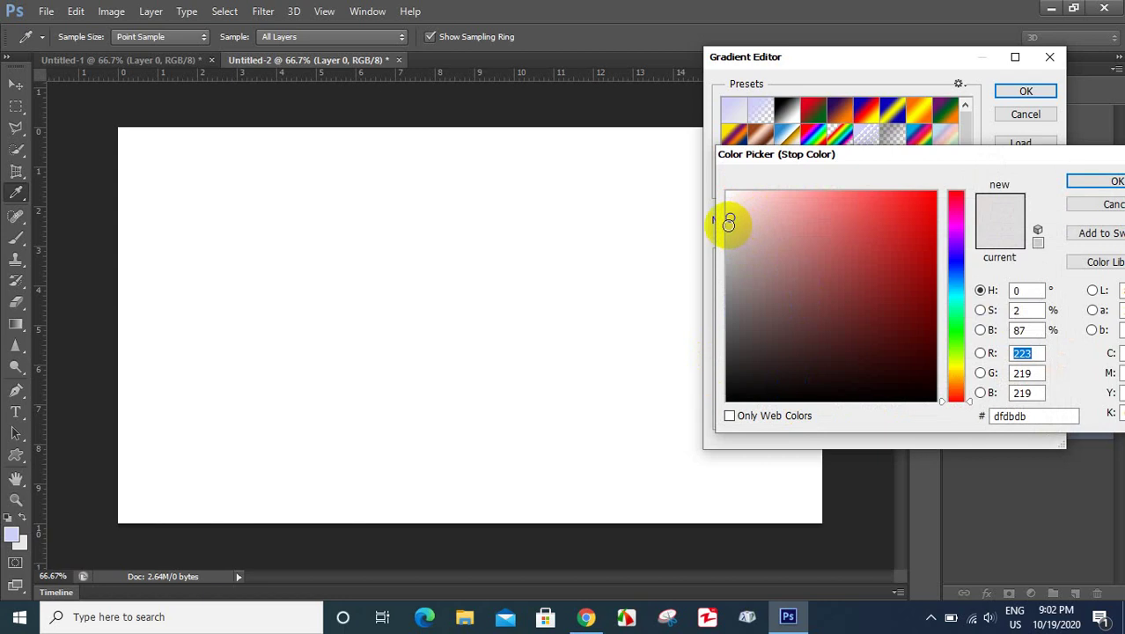
left_click(729, 225)
left_click(1097, 181)
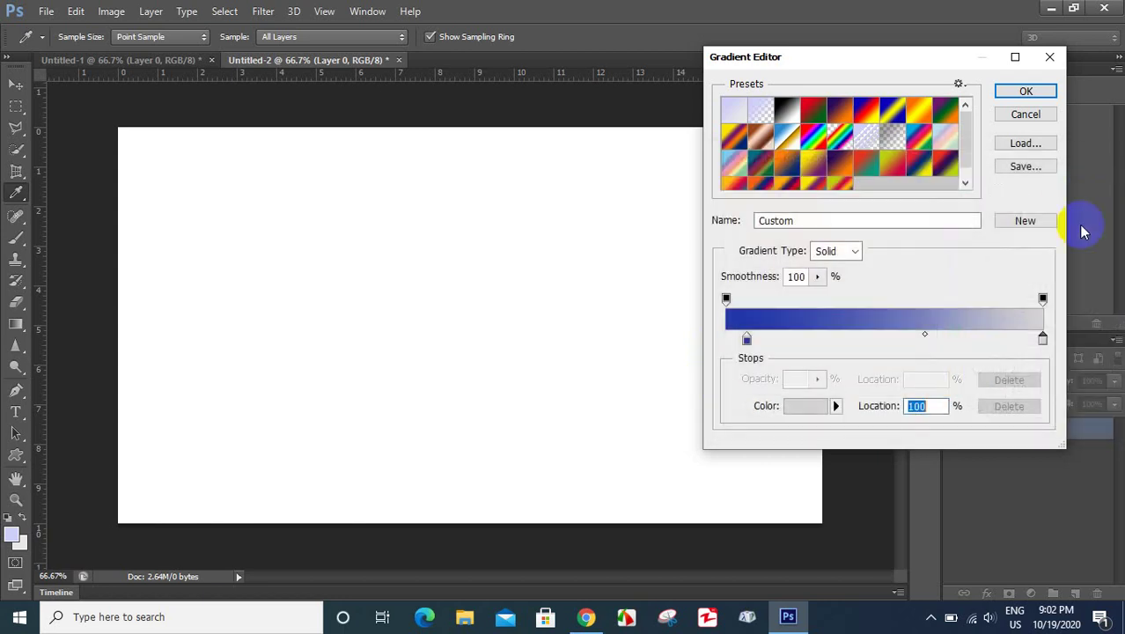
Step: Fill the canvas with the blue-to-grey gradient drawn from the bottom upward
left_click(1010, 91)
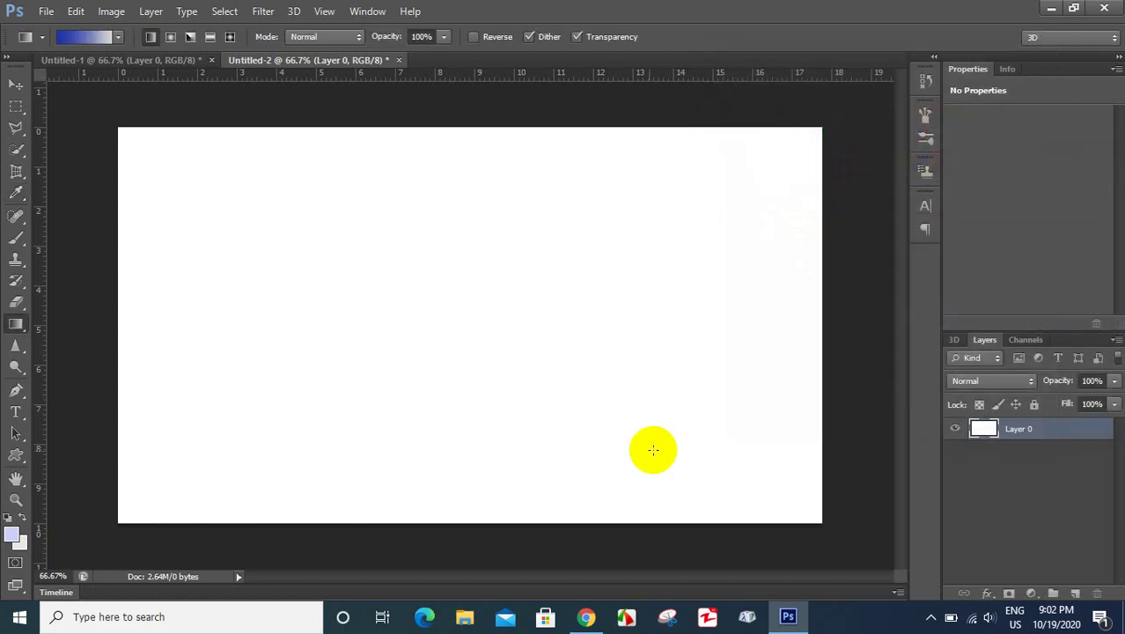
mouse_move(432, 527)
left_mouse_down()
mouse_move(455, 150)
mouse_move(432, 123)
left_mouse_up()
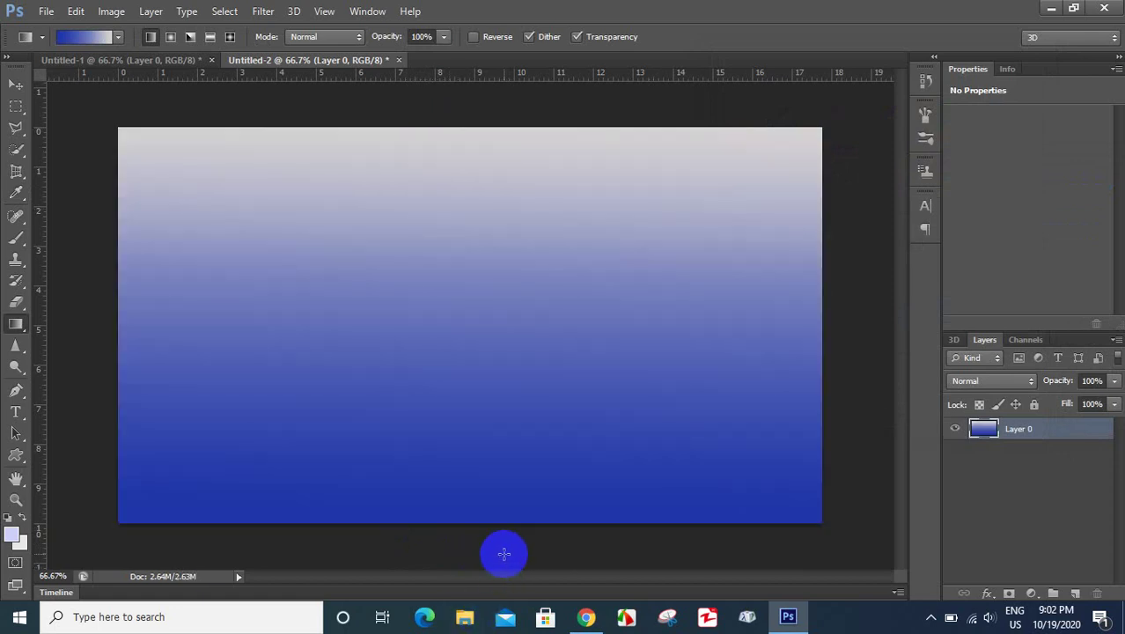
mouse_move(468, 567)
left_mouse_down()
mouse_move(455, 176)
mouse_move(467, 180)
left_mouse_up()
left_click_drag(462, 540, 467, 188)
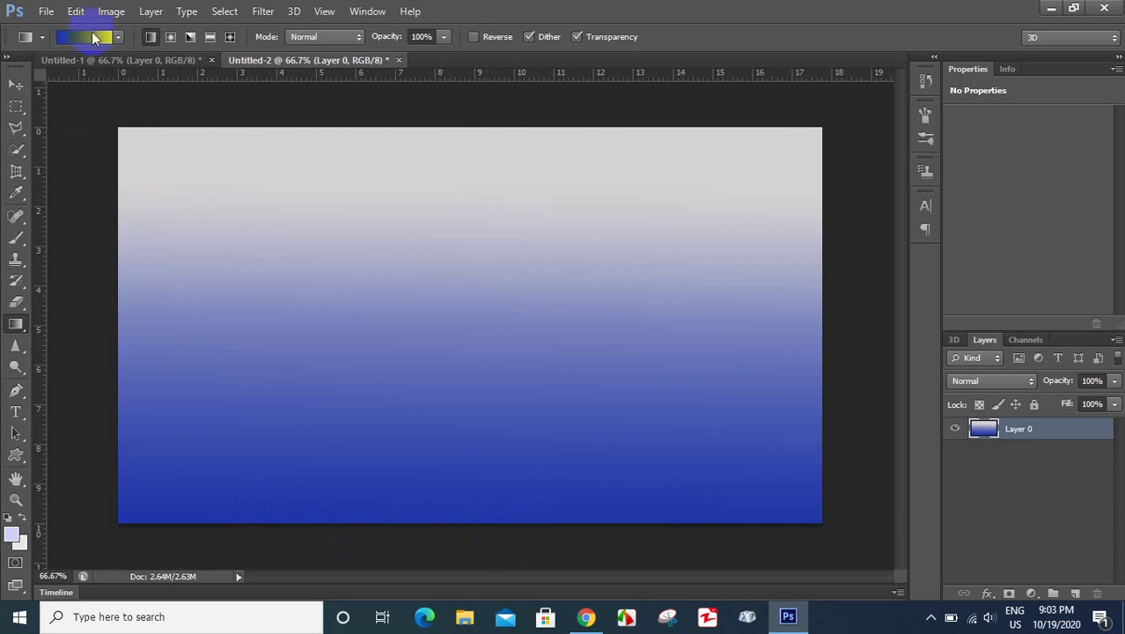
Step: Move the blue stop to location 1% and redraw the gradient from the canvas bottom
left_click(101, 40)
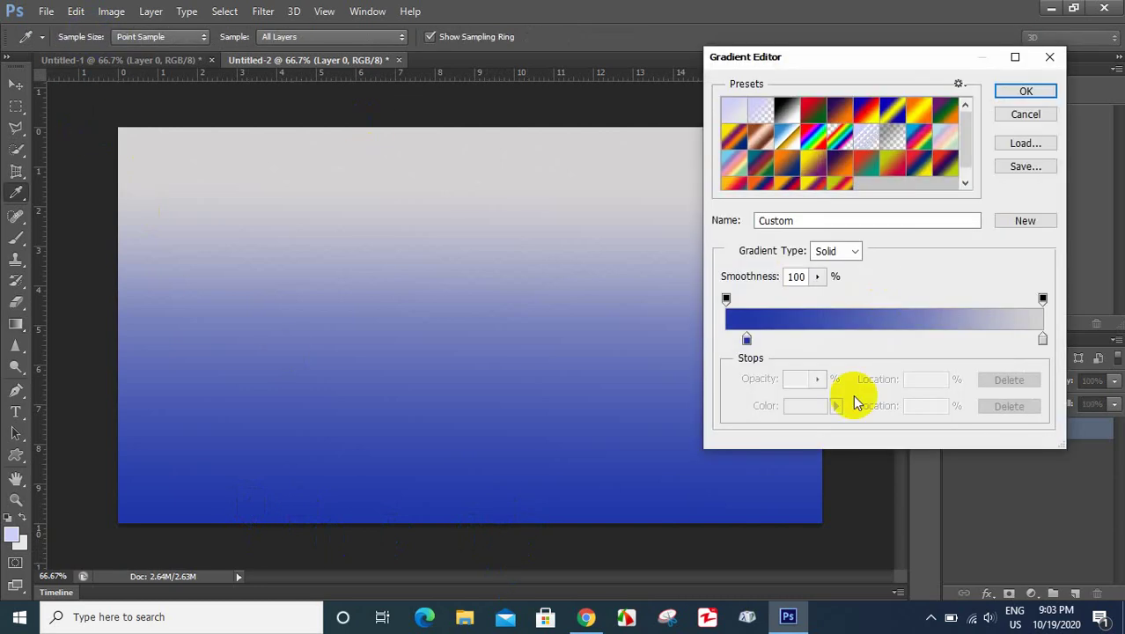
left_click(737, 340)
left_click_drag(736, 339, 730, 340)
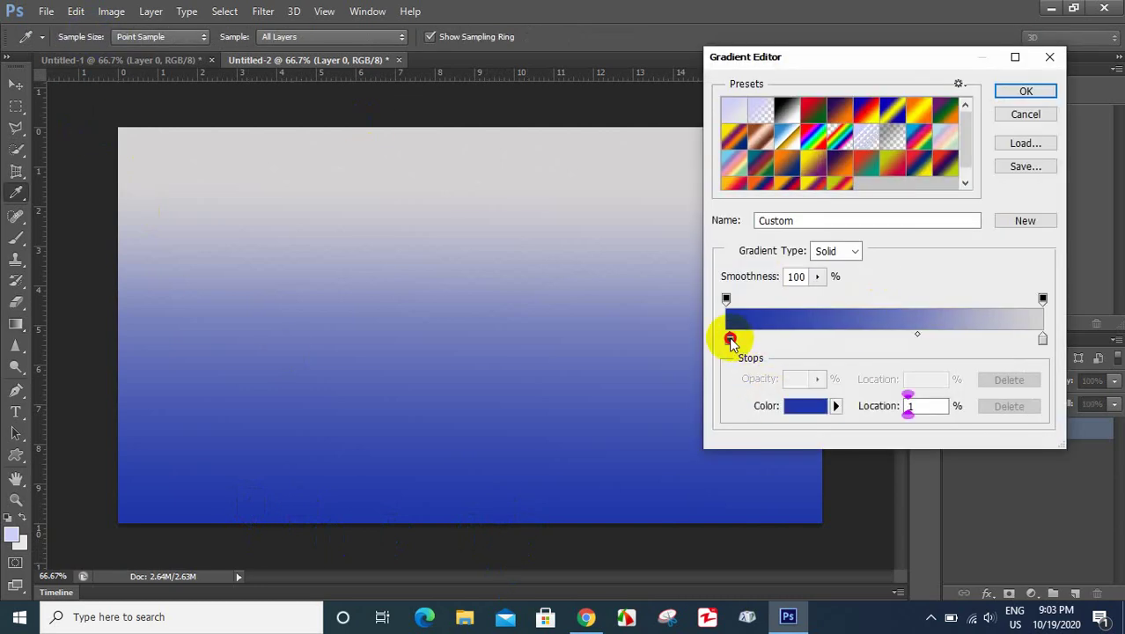
left_click(1025, 92)
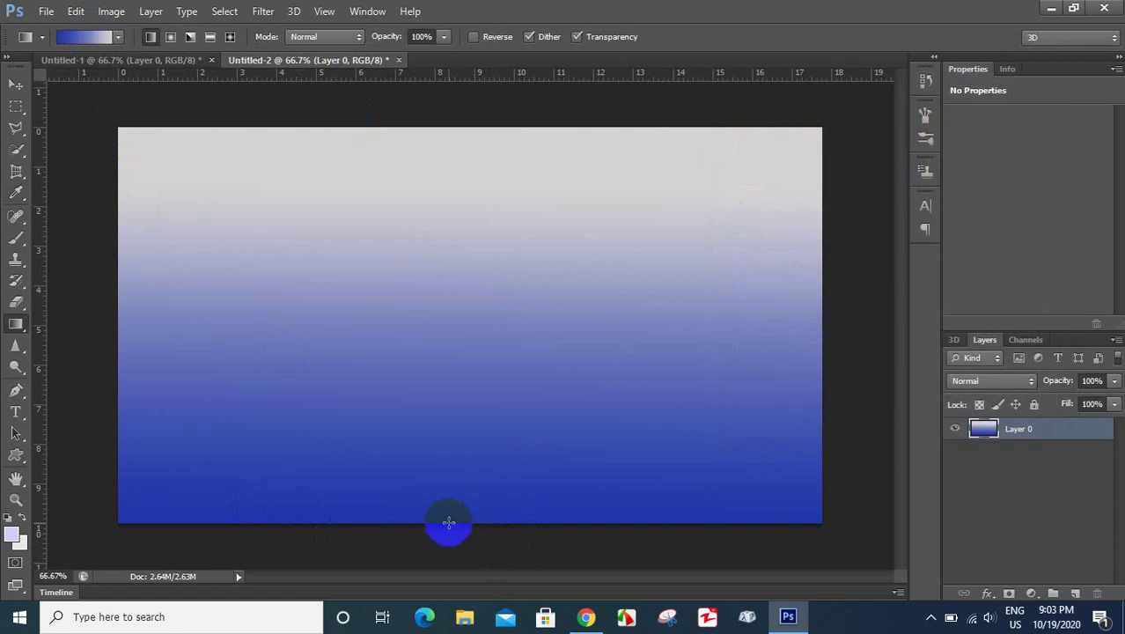
left_click_drag(449, 523, 449, 142)
left_click_drag(485, 532, 485, 537)
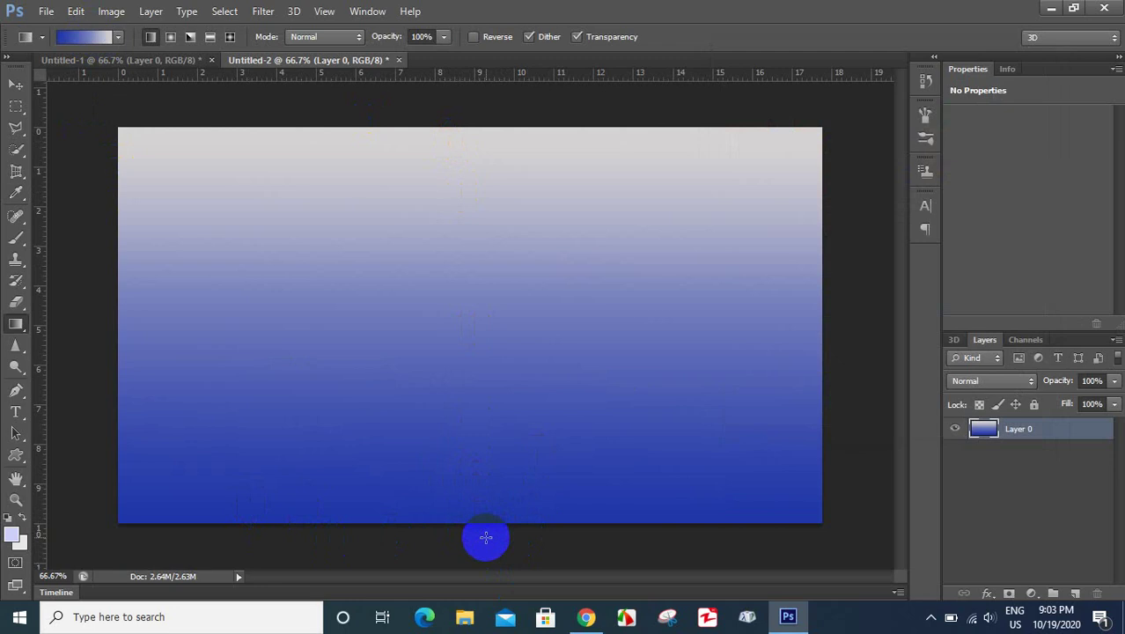
left_click(16, 85)
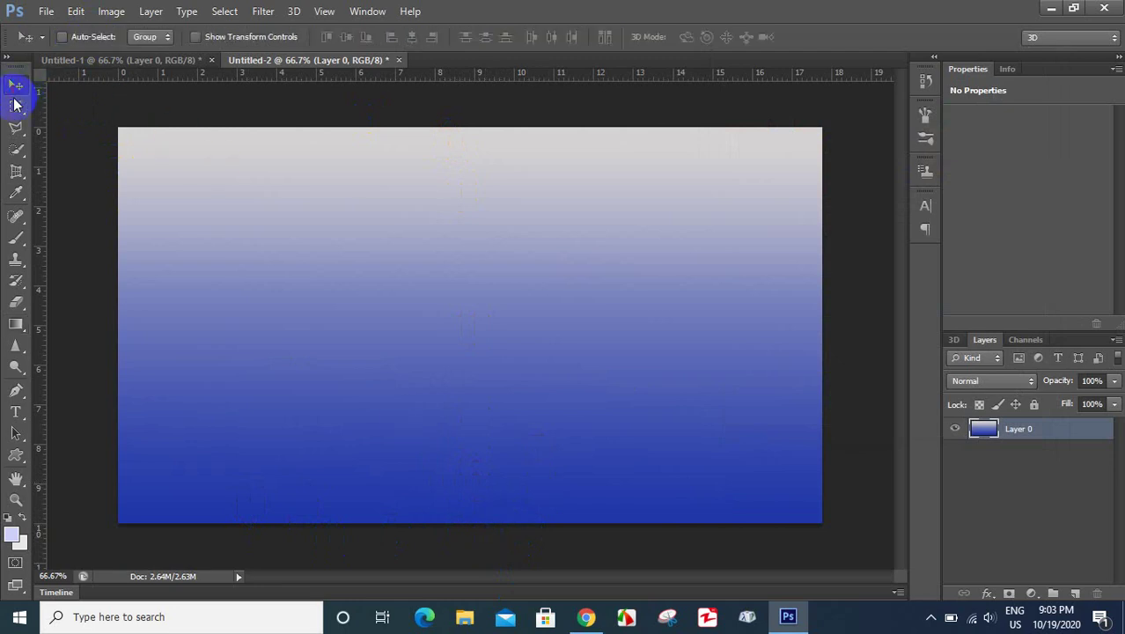
left_click(263, 12)
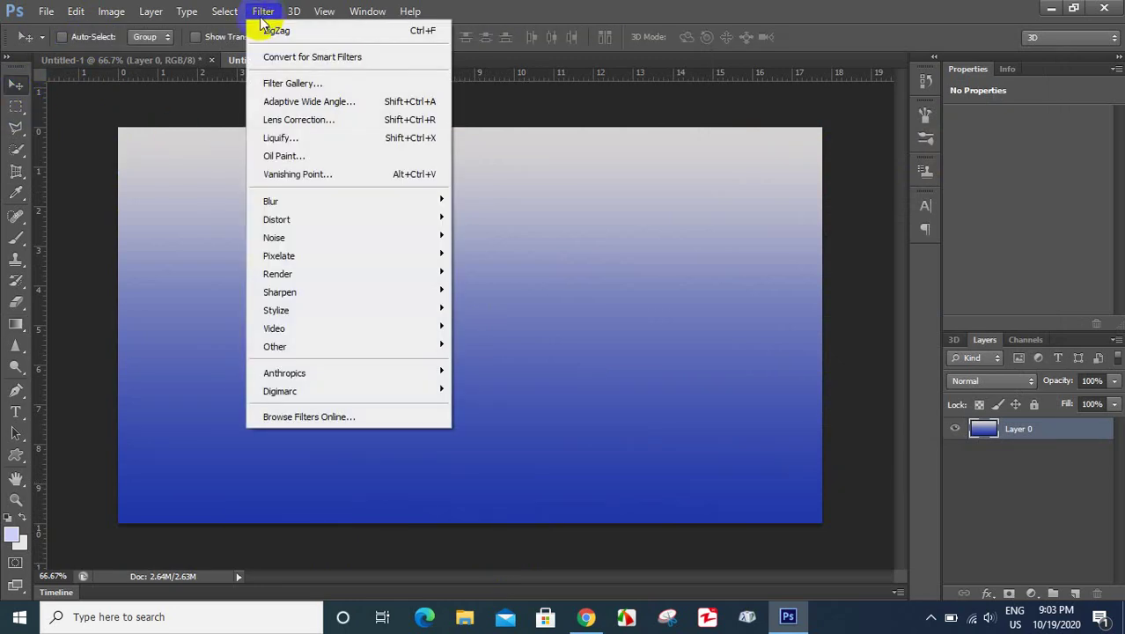
mouse_move(277, 219)
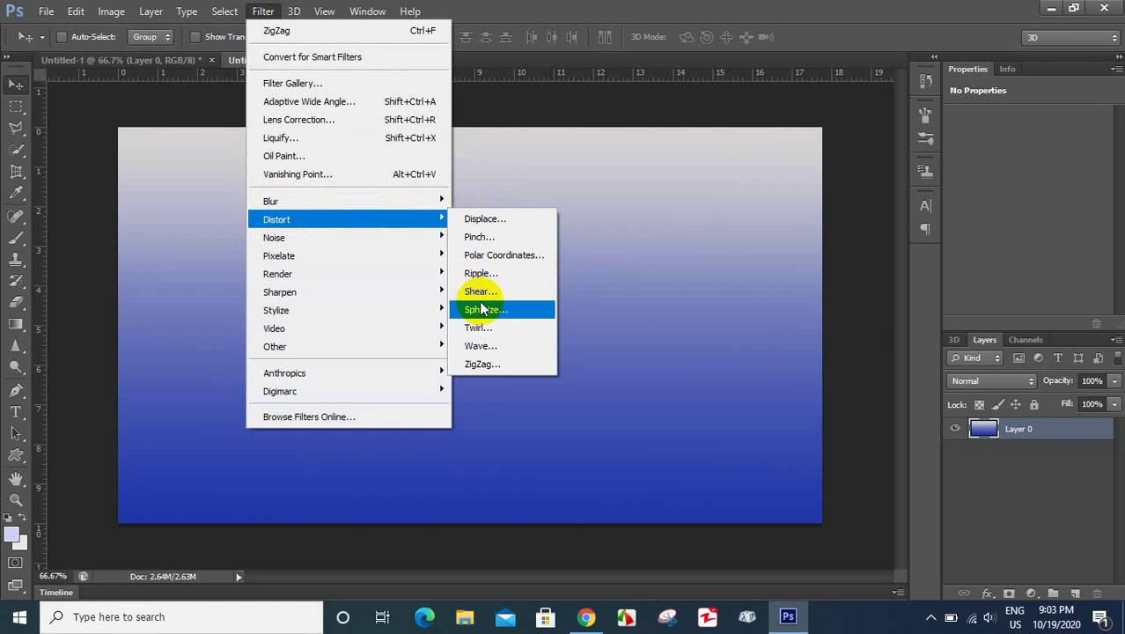
left_click(489, 363)
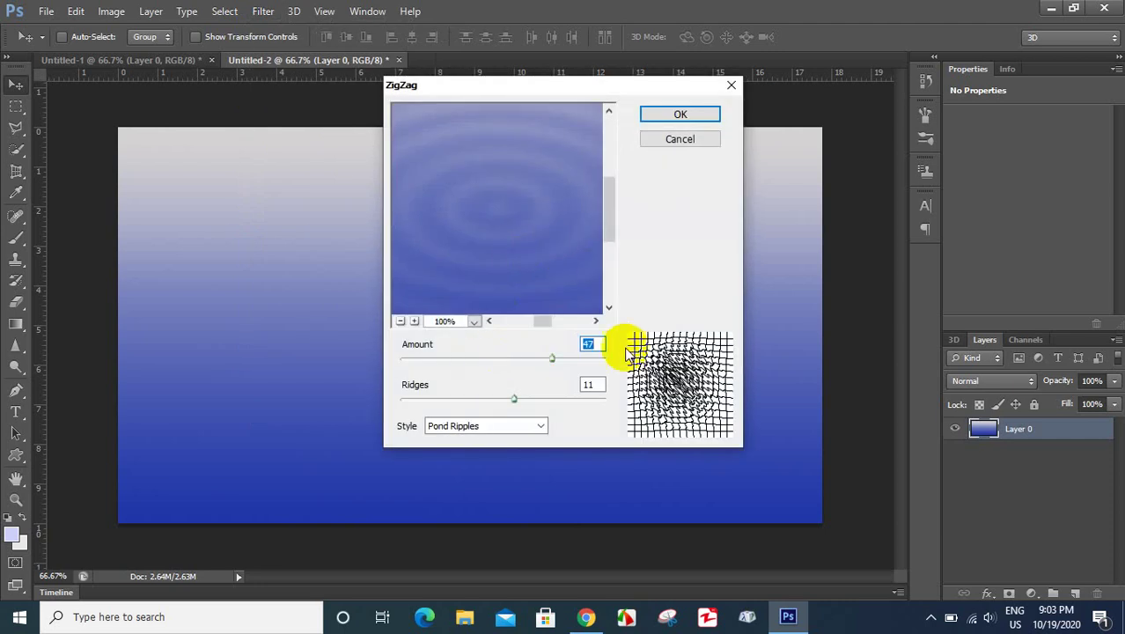
left_click(538, 426)
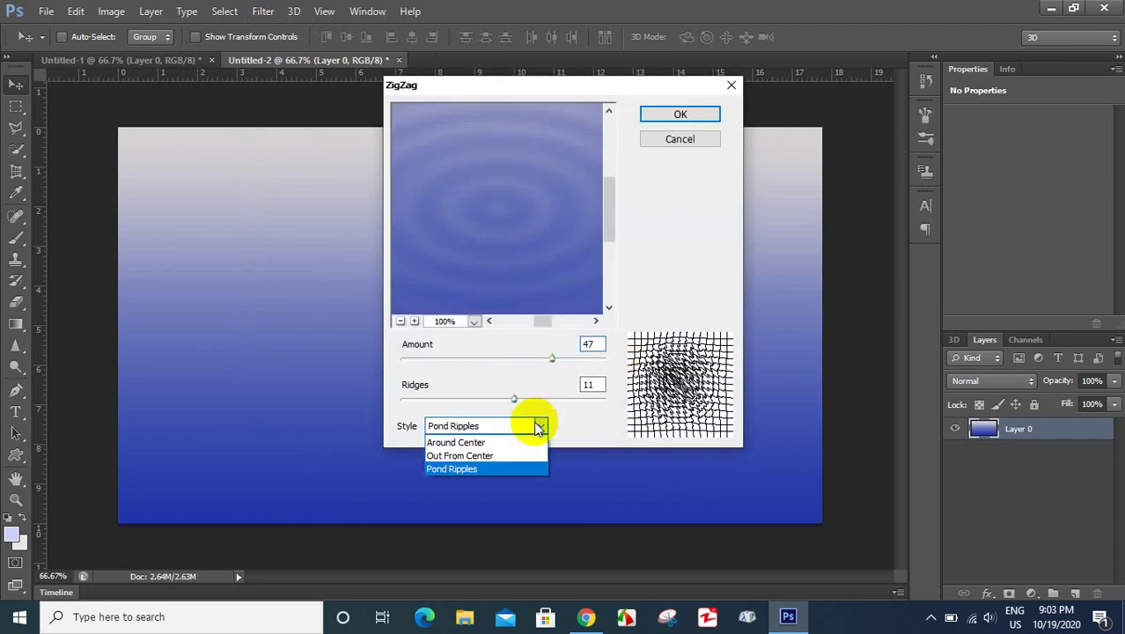
left_click(469, 467)
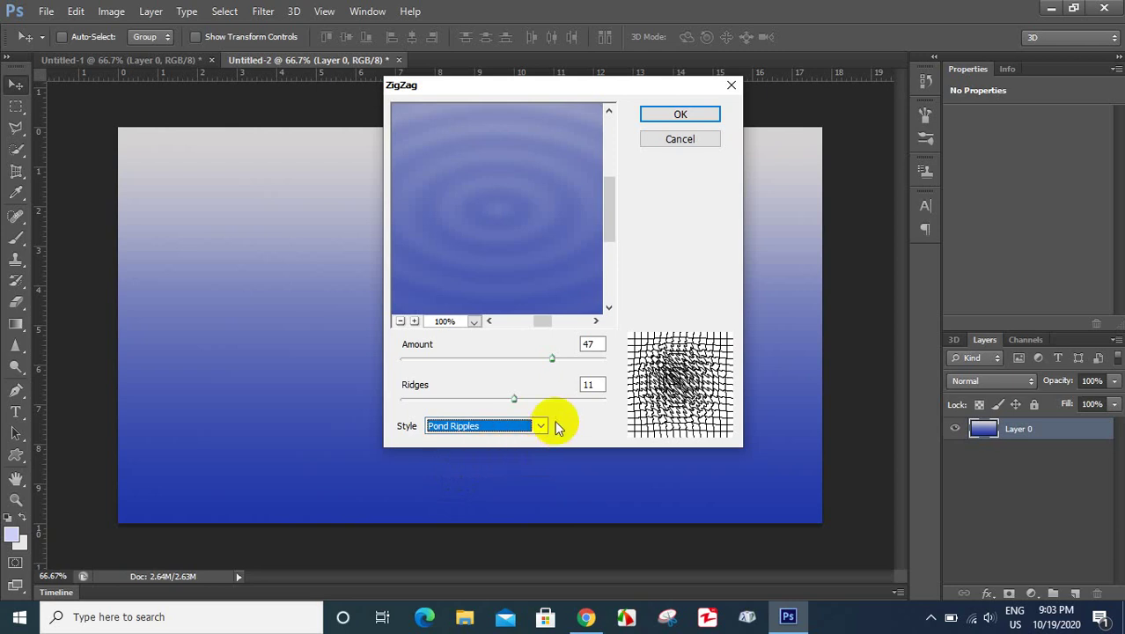
left_click(541, 426)
left_click(493, 454)
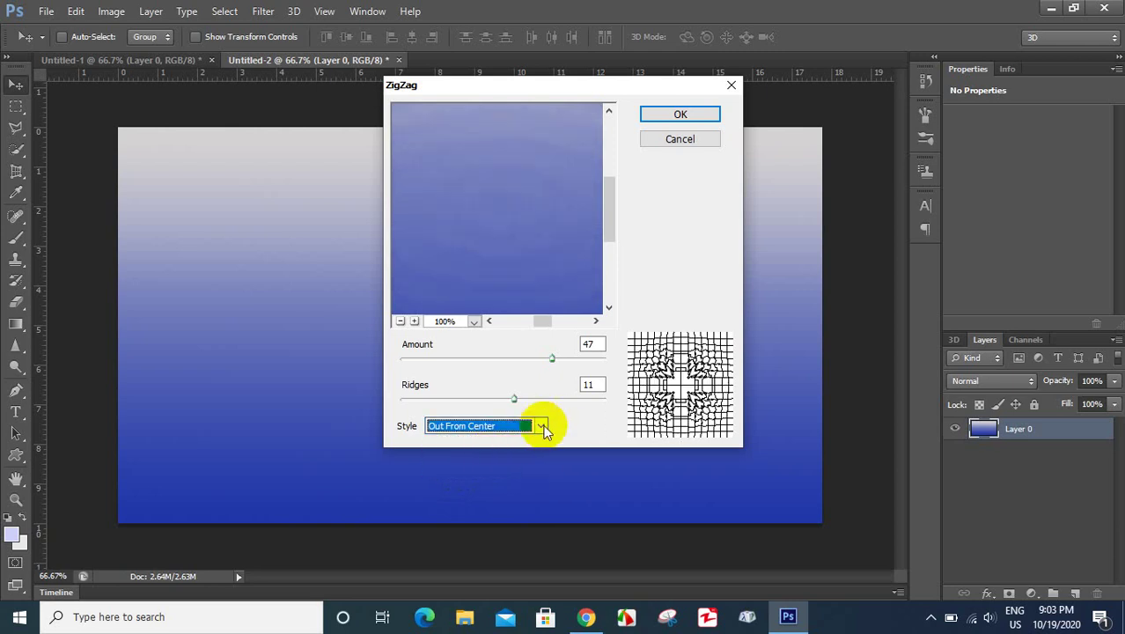
left_click(540, 426)
left_click(457, 471)
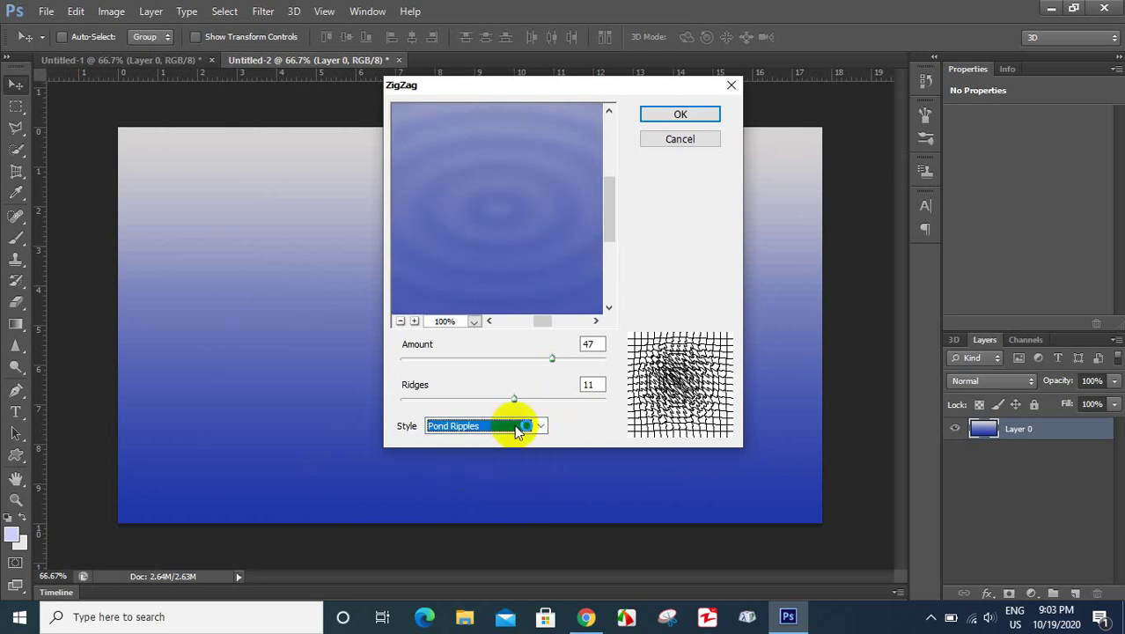
left_click_drag(552, 359, 568, 359)
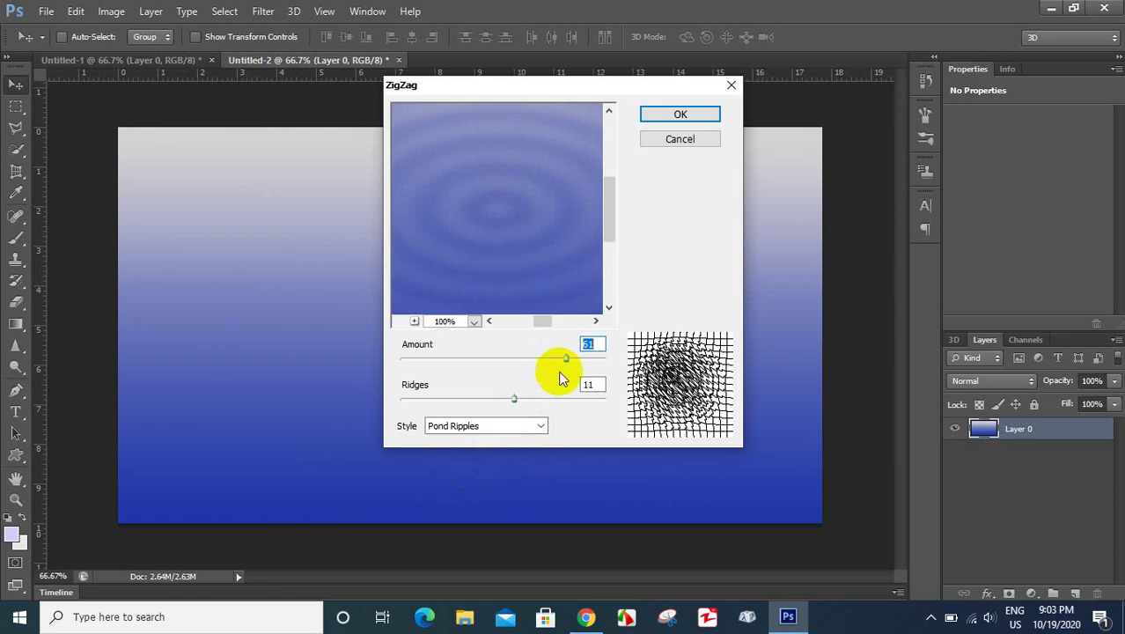
mouse_move(515, 402)
left_mouse_down()
mouse_move(558, 397)
mouse_move(577, 359)
mouse_move(599, 360)
left_mouse_up()
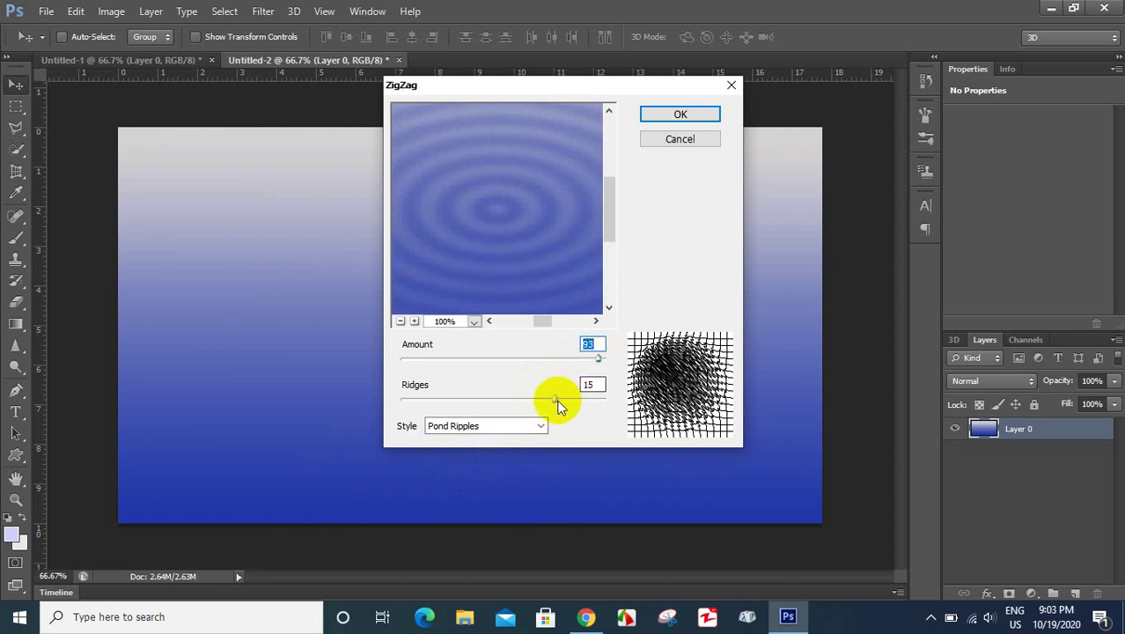
left_click(555, 400)
left_click_drag(553, 403, 566, 400)
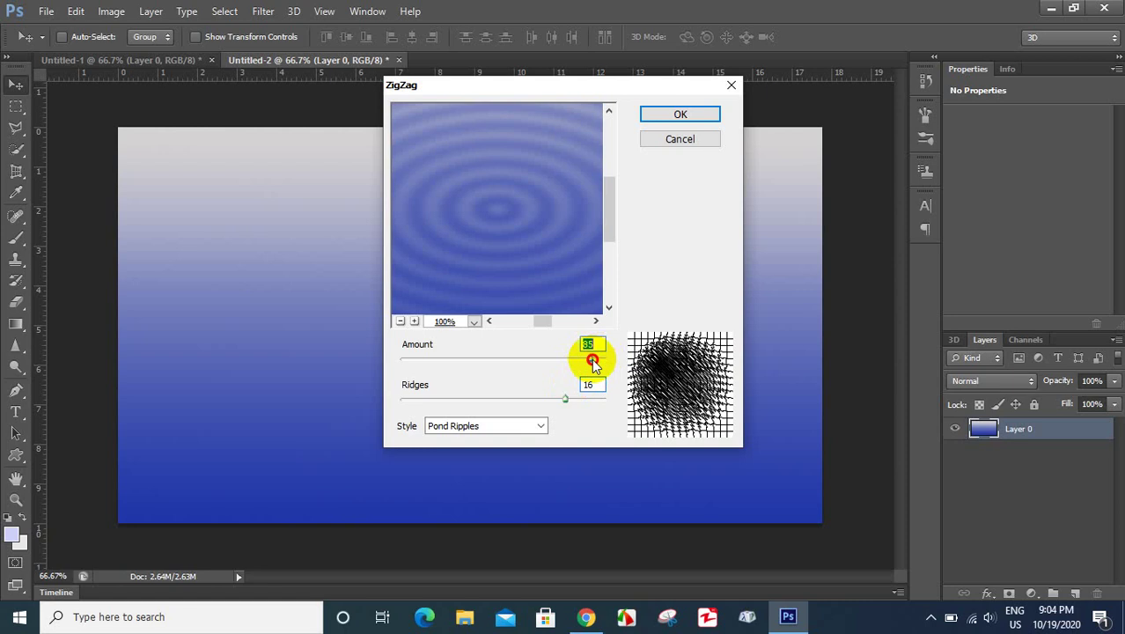
left_click_drag(592, 361, 580, 362)
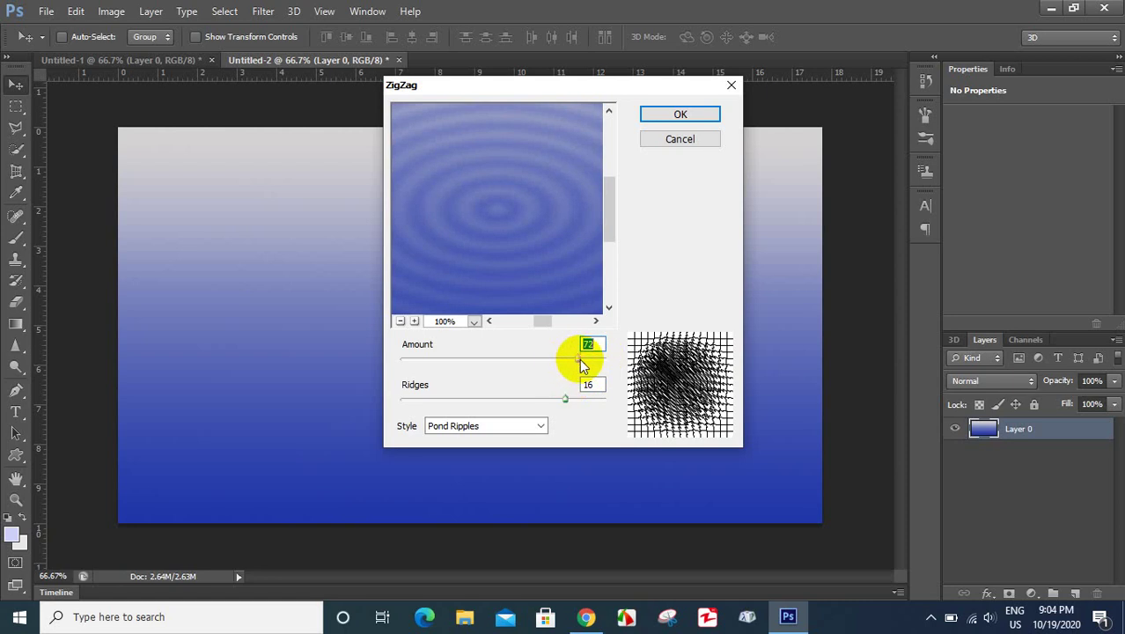
left_click_drag(565, 399, 569, 401)
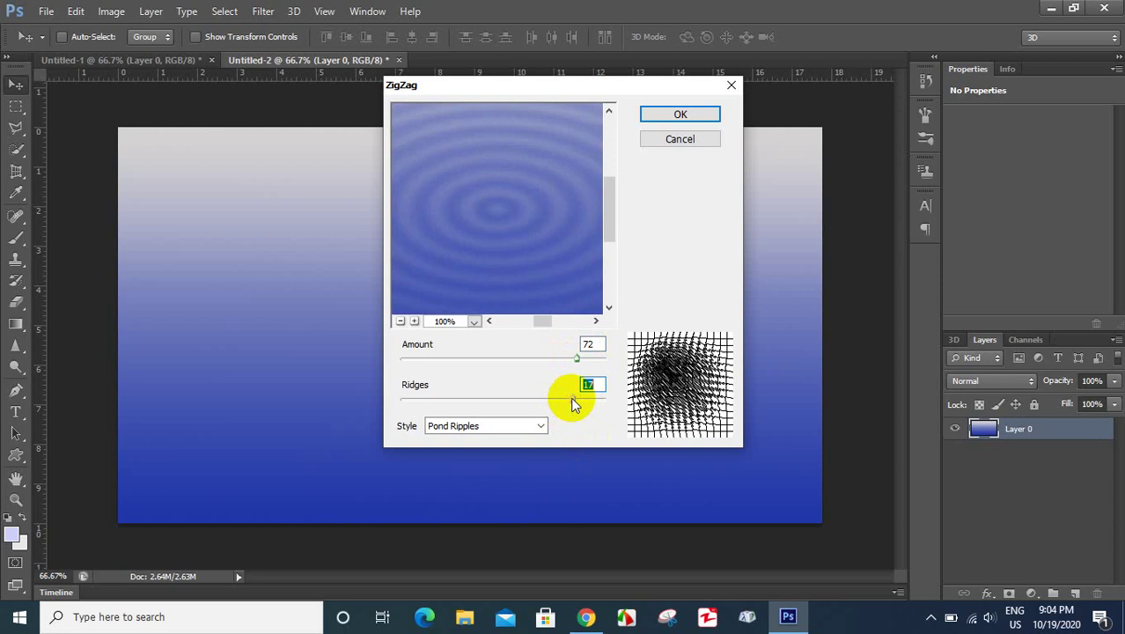
left_click(662, 113)
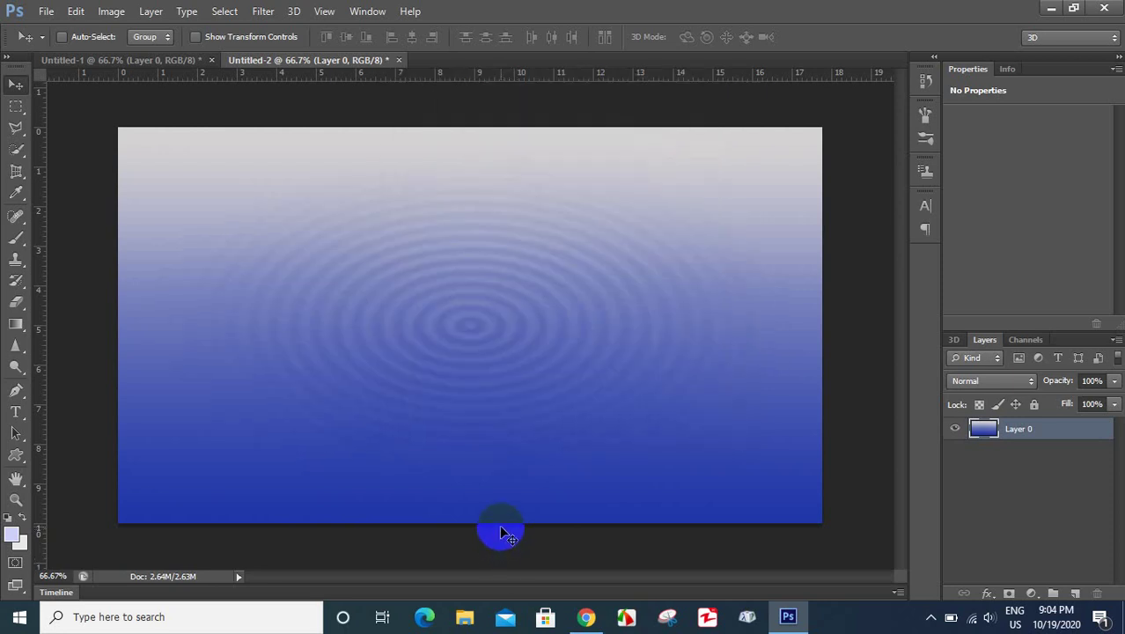
key("ctrl+z")
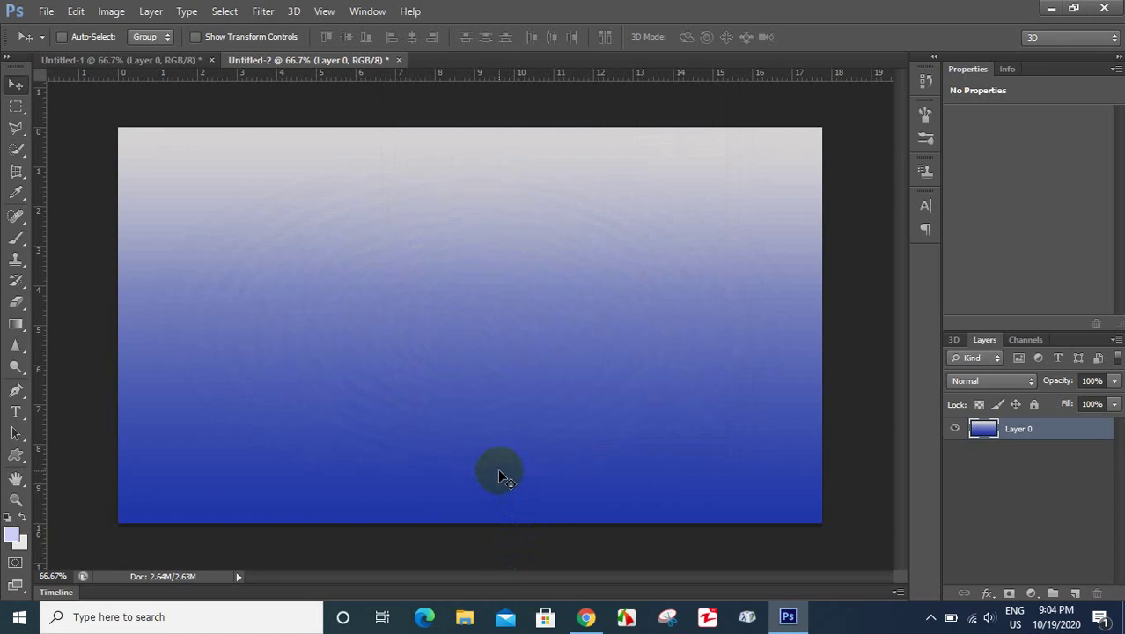
left_click(263, 10)
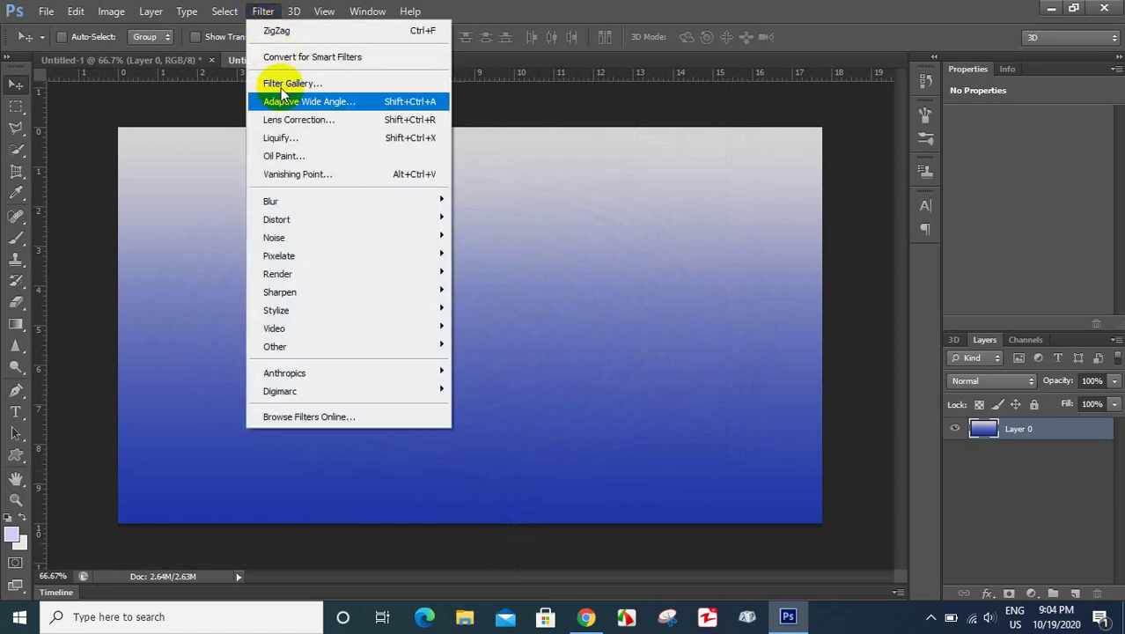
mouse_move(276, 219)
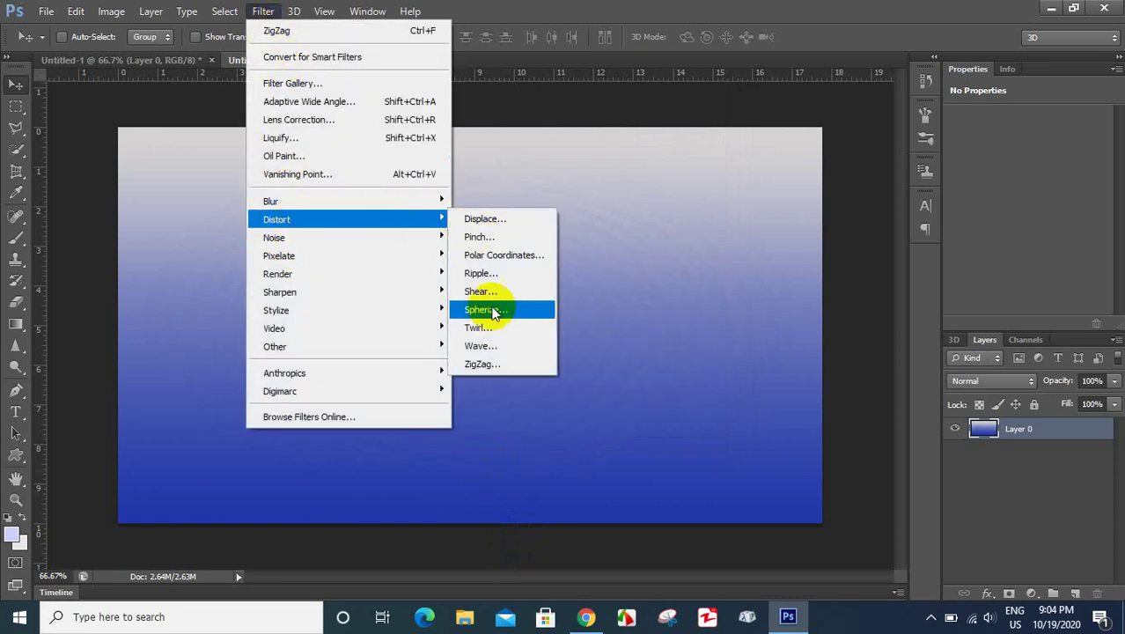
left_click(493, 363)
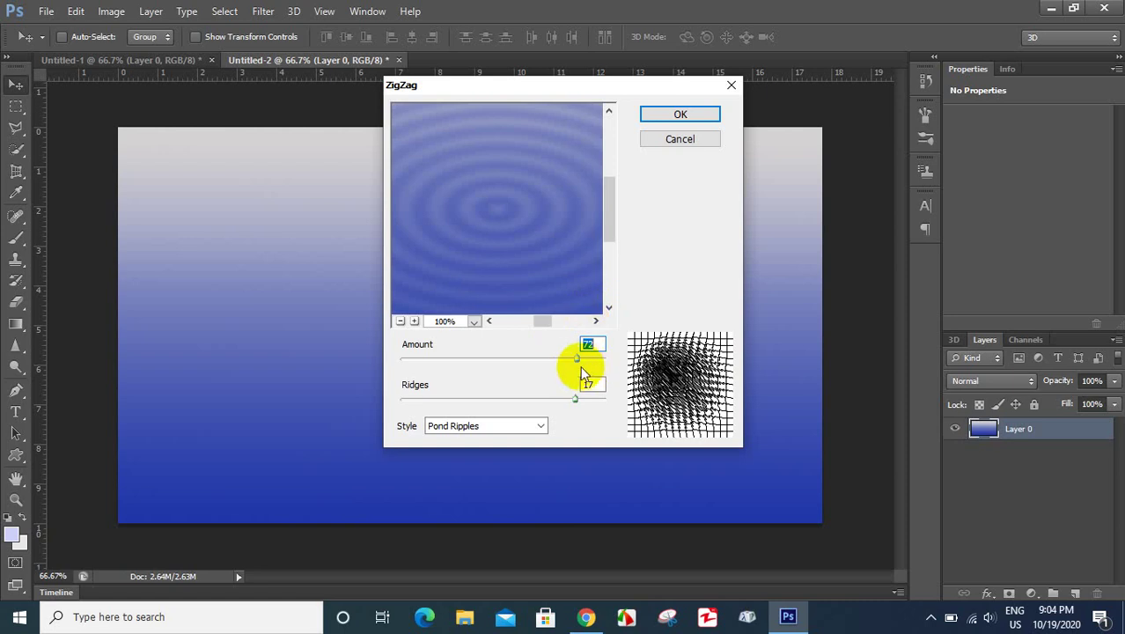
left_click_drag(576, 360, 565, 360)
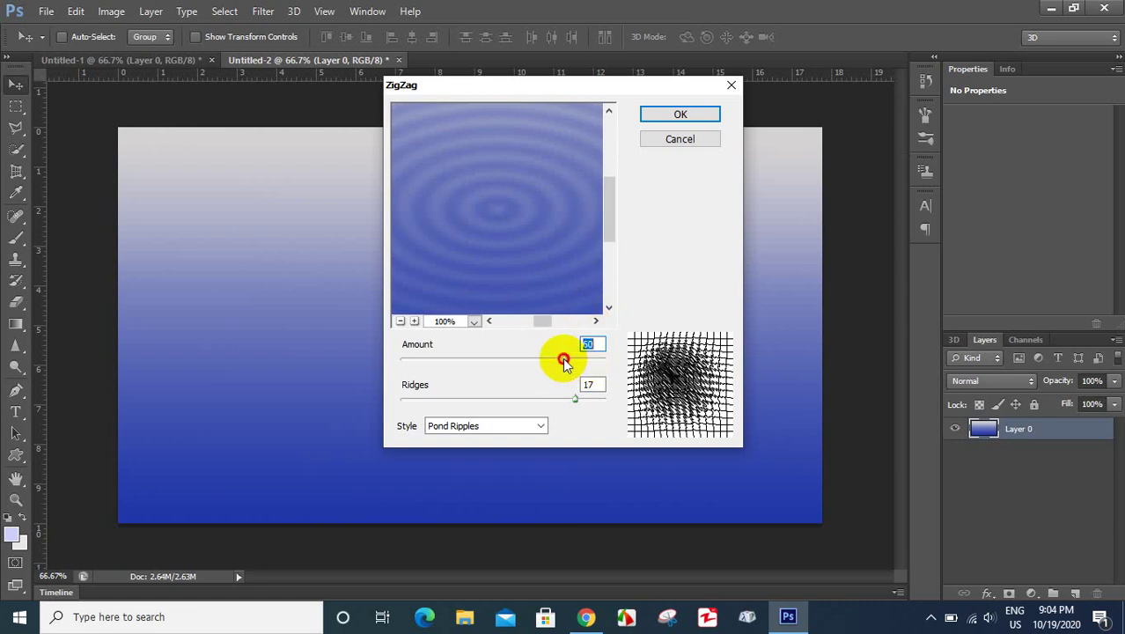
left_click_drag(575, 399, 548, 404)
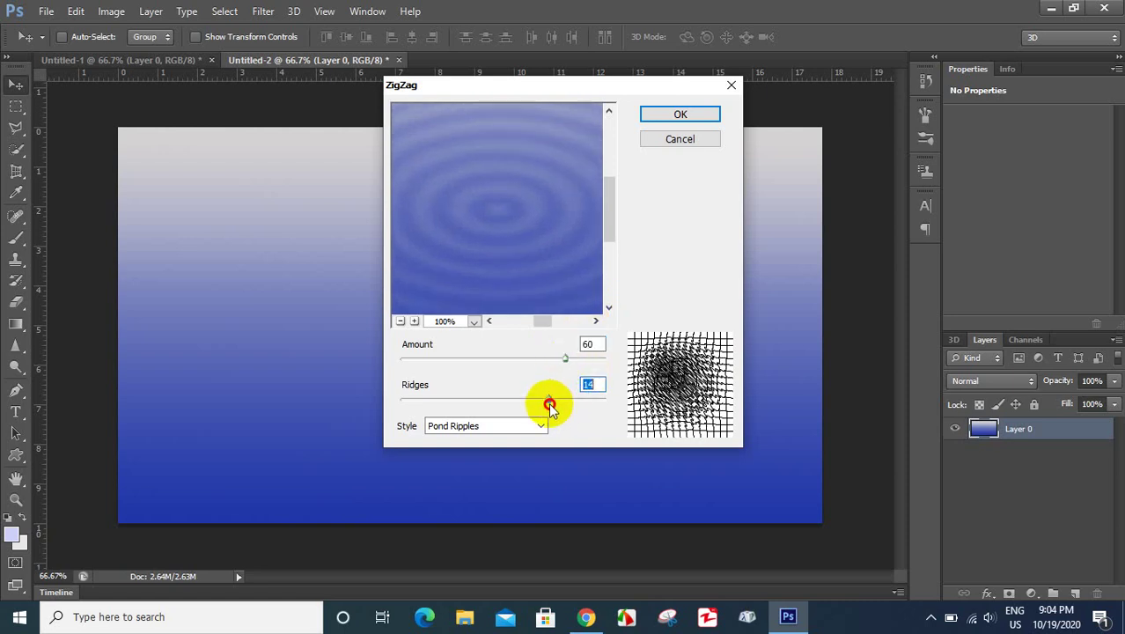
left_click(567, 361)
left_click(660, 115)
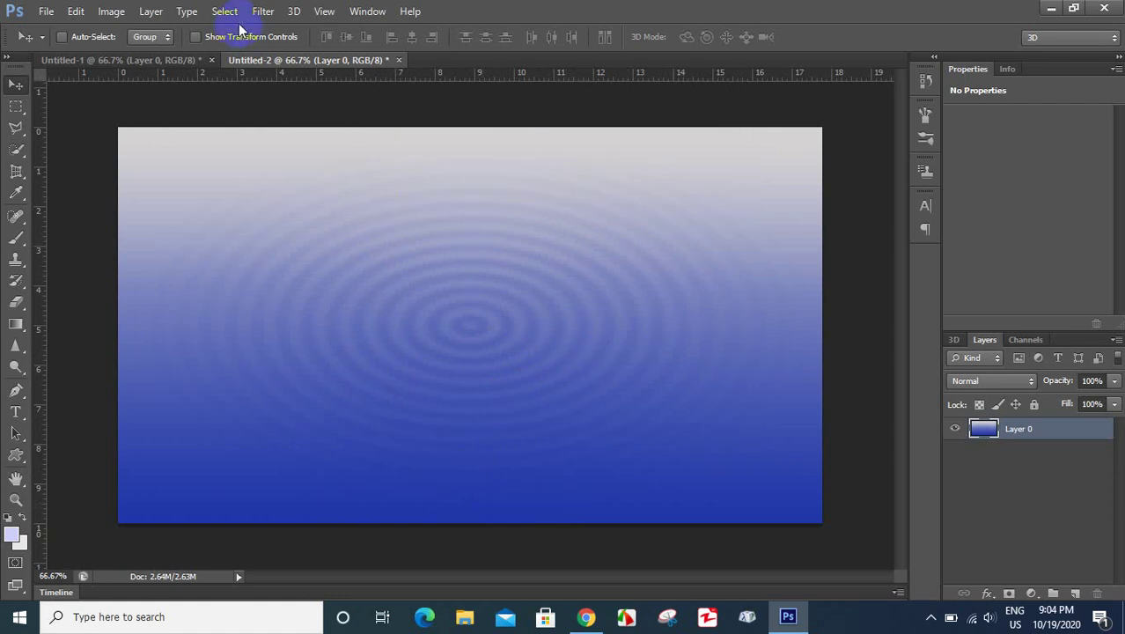
Step: Undo the previous ripple and reapply ZigZag Pond Ripples with Amount about 75 and Ridges 11
key("ctrl+z")
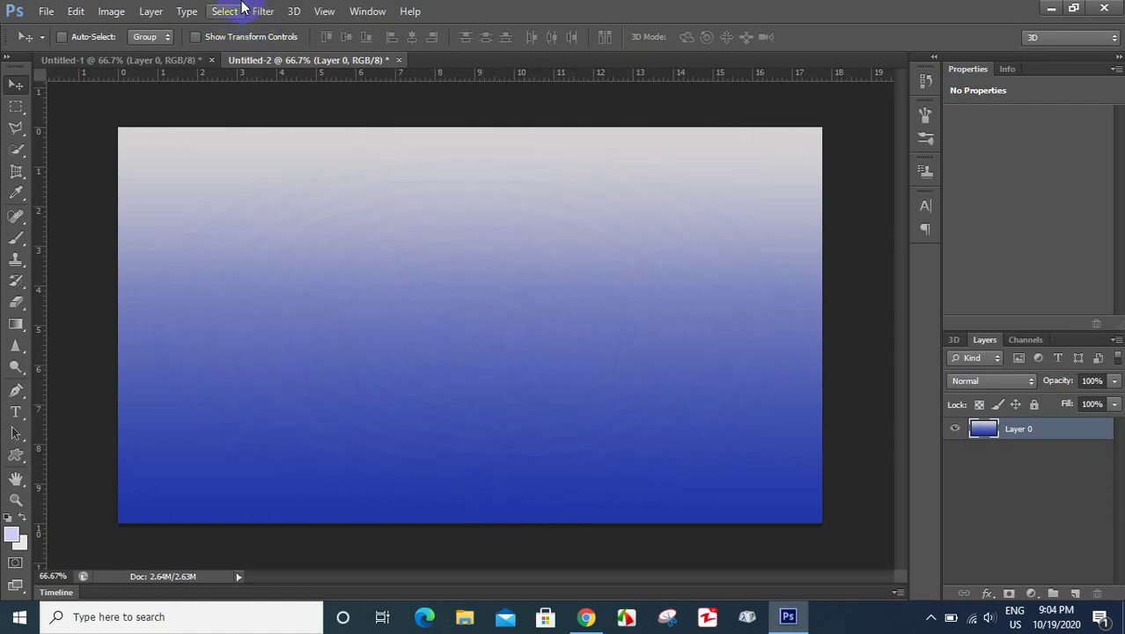
left_click(263, 11)
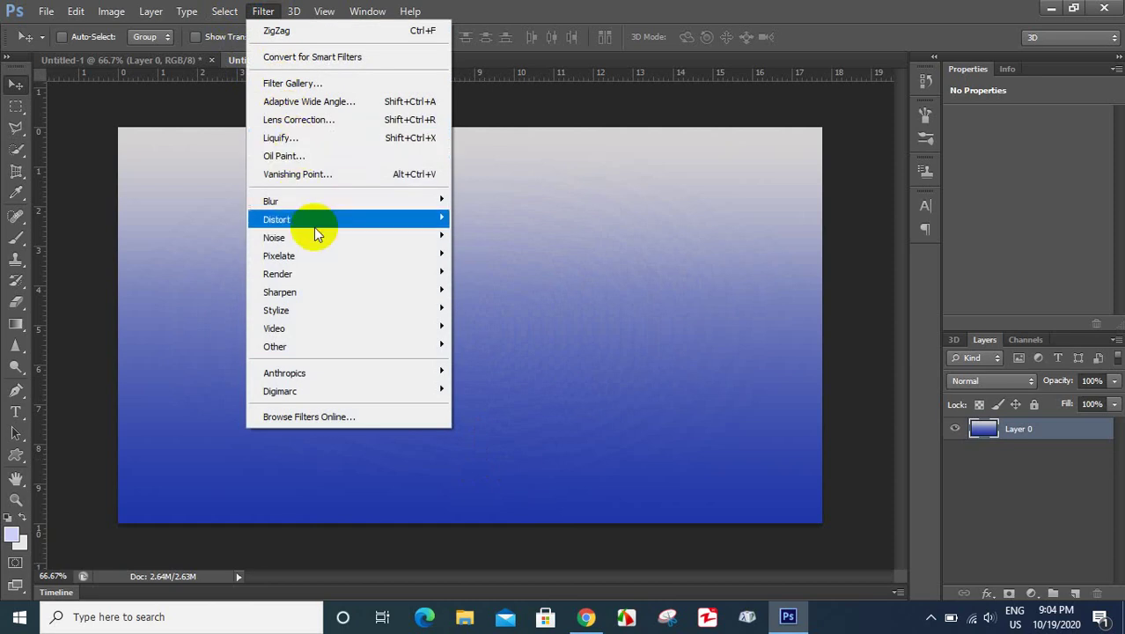
mouse_move(276, 220)
left_click(483, 363)
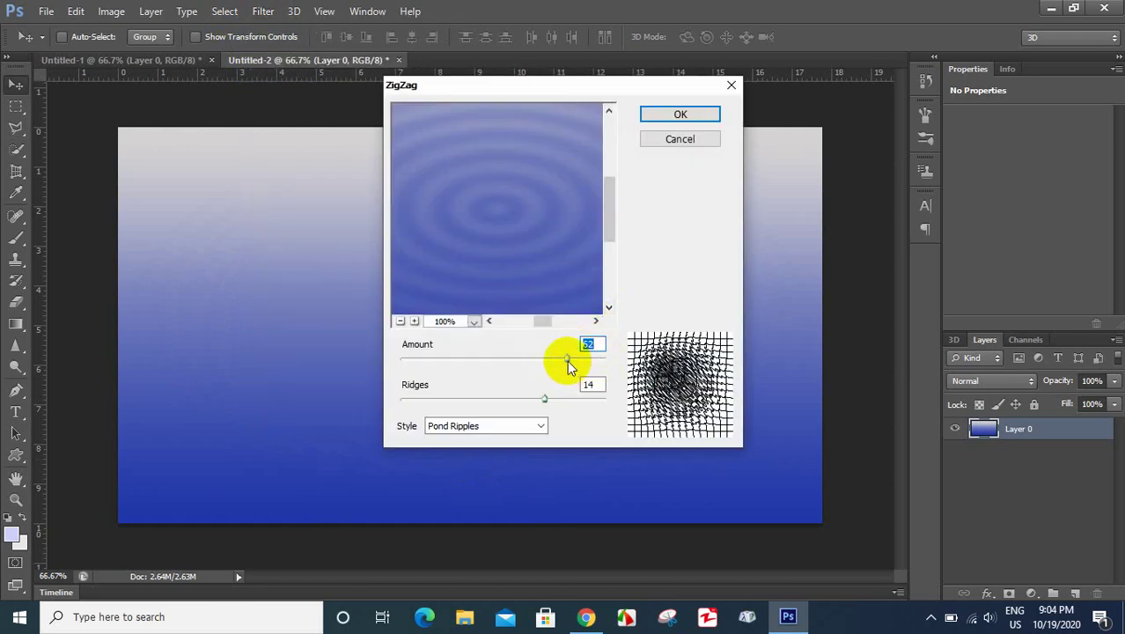
left_click_drag(567, 360, 582, 359)
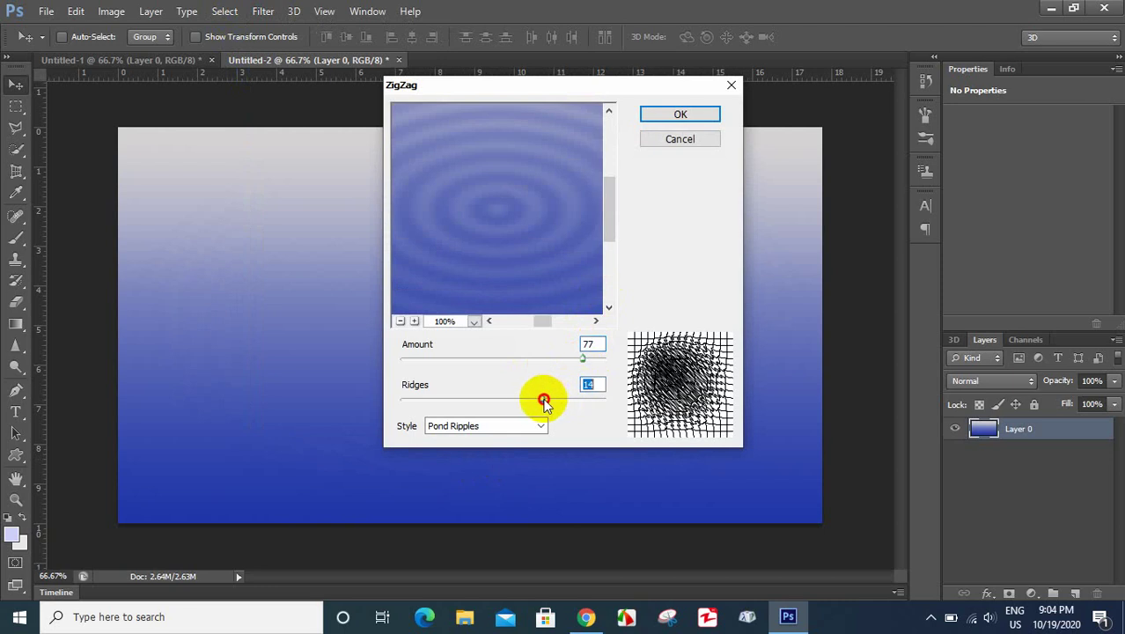
mouse_move(544, 401)
left_mouse_down()
mouse_move(517, 412)
mouse_move(527, 408)
mouse_move(517, 401)
left_mouse_up()
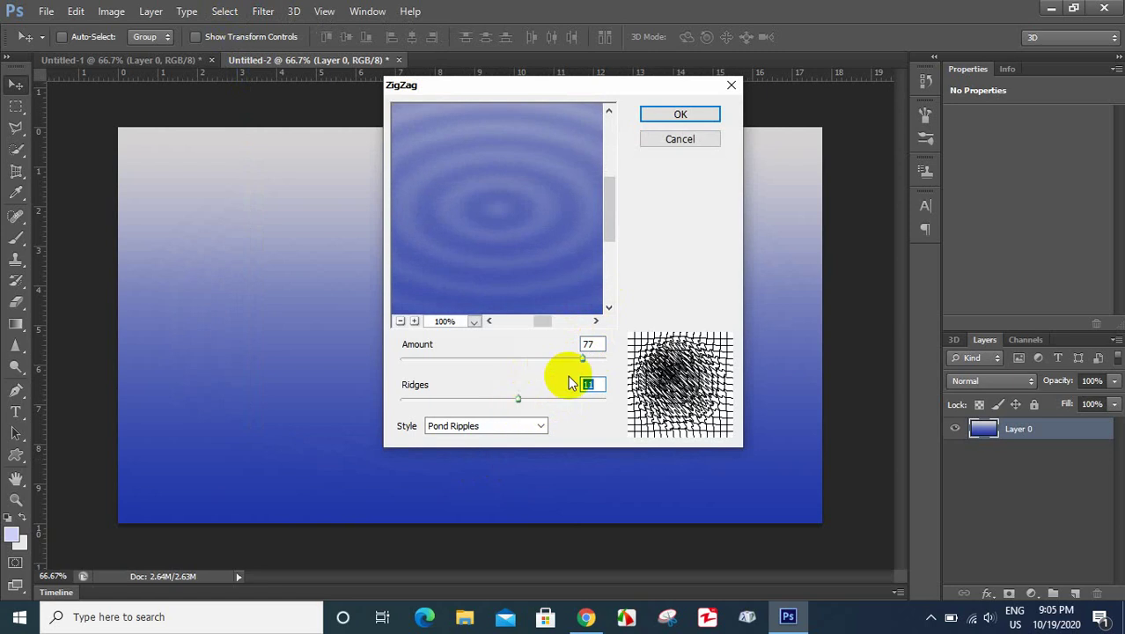
left_click_drag(583, 359, 581, 361)
left_click(679, 115)
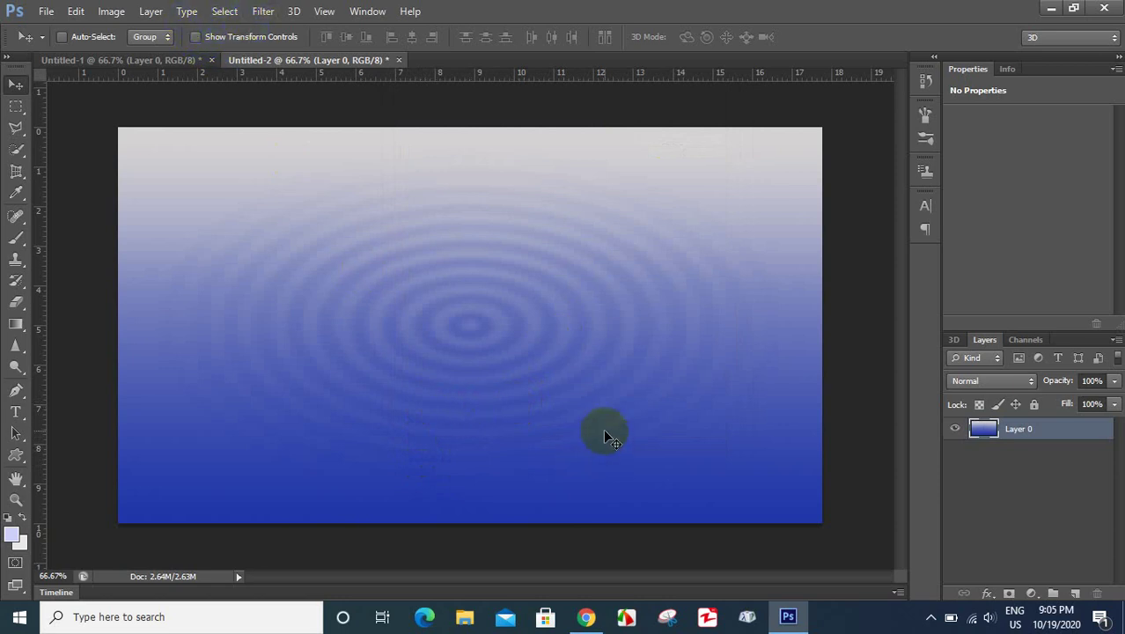
Step: Add a new empty Layer 1 and try loading it as a selection, dismissing the no-pixels warnings
left_click(1076, 597)
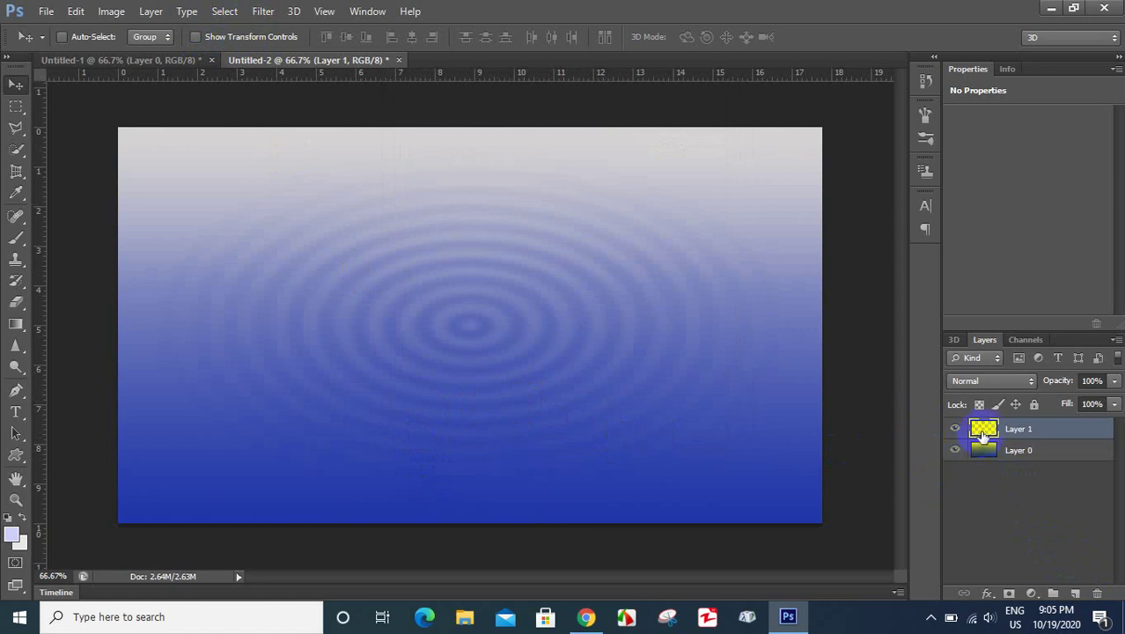
left_click_drag(983, 429, 1042, 459)
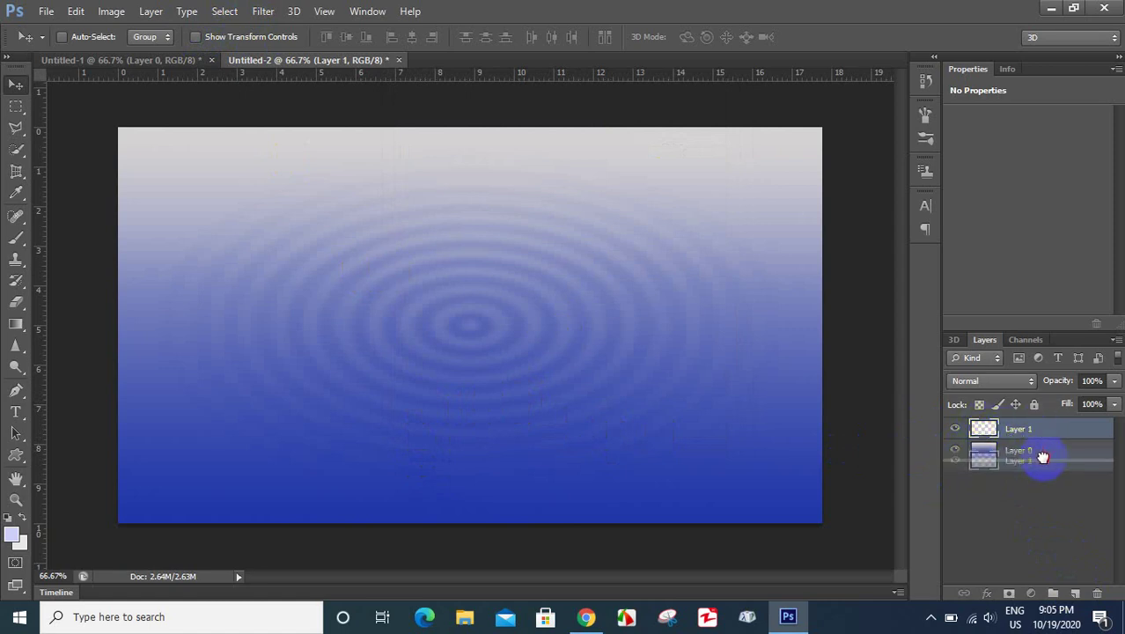
left_click(994, 451)
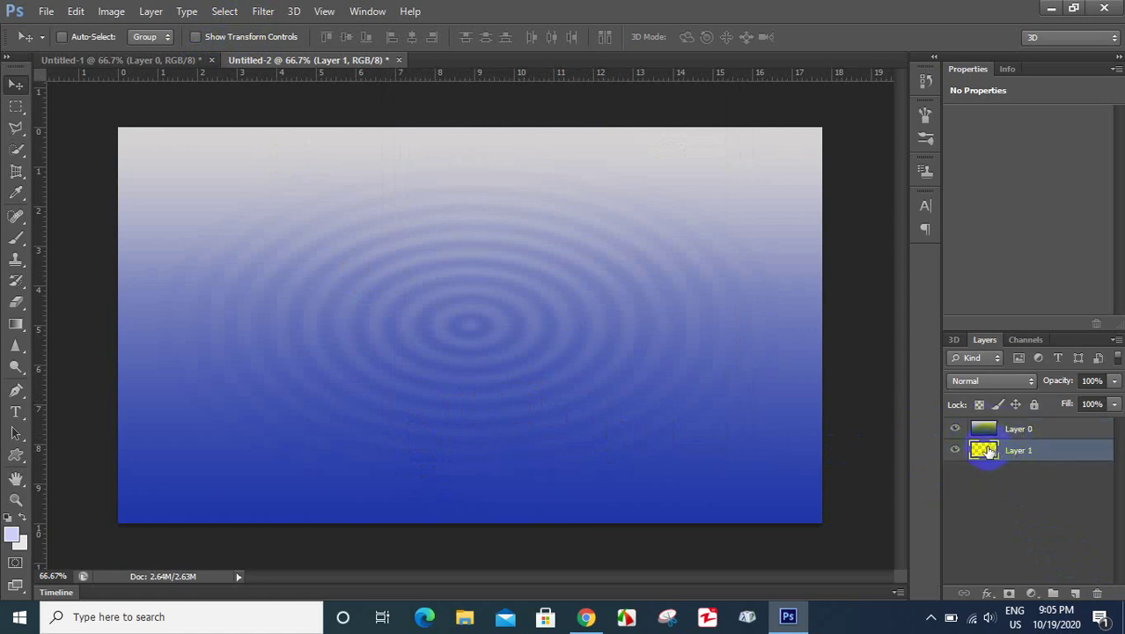
left_click(990, 451, "ctrl")
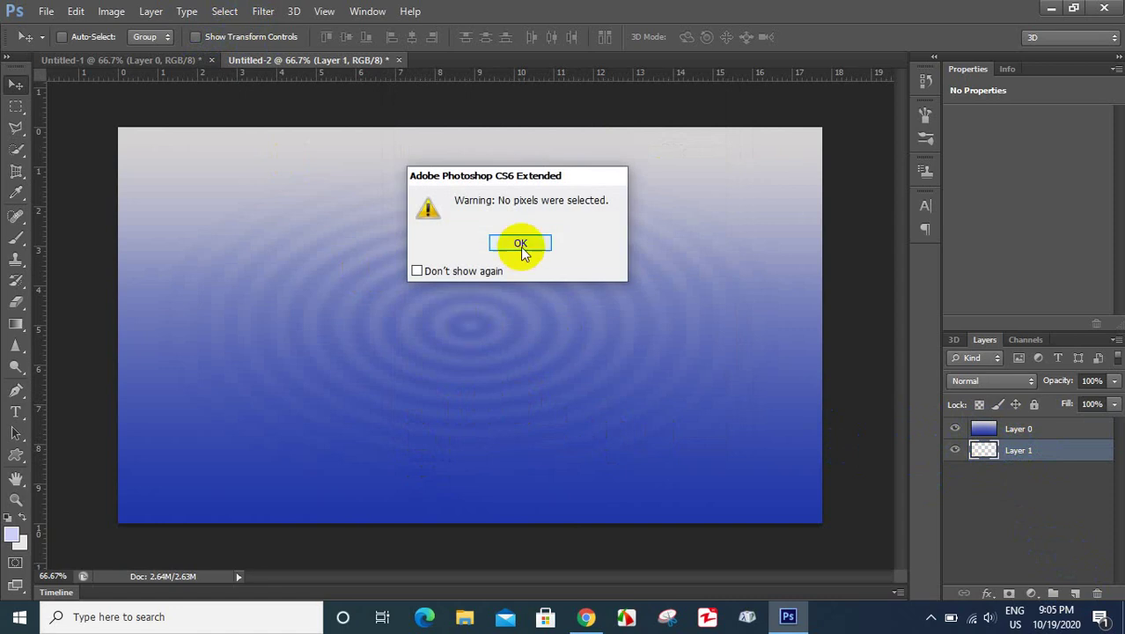
left_click(521, 245)
left_click(984, 452, "ctrl")
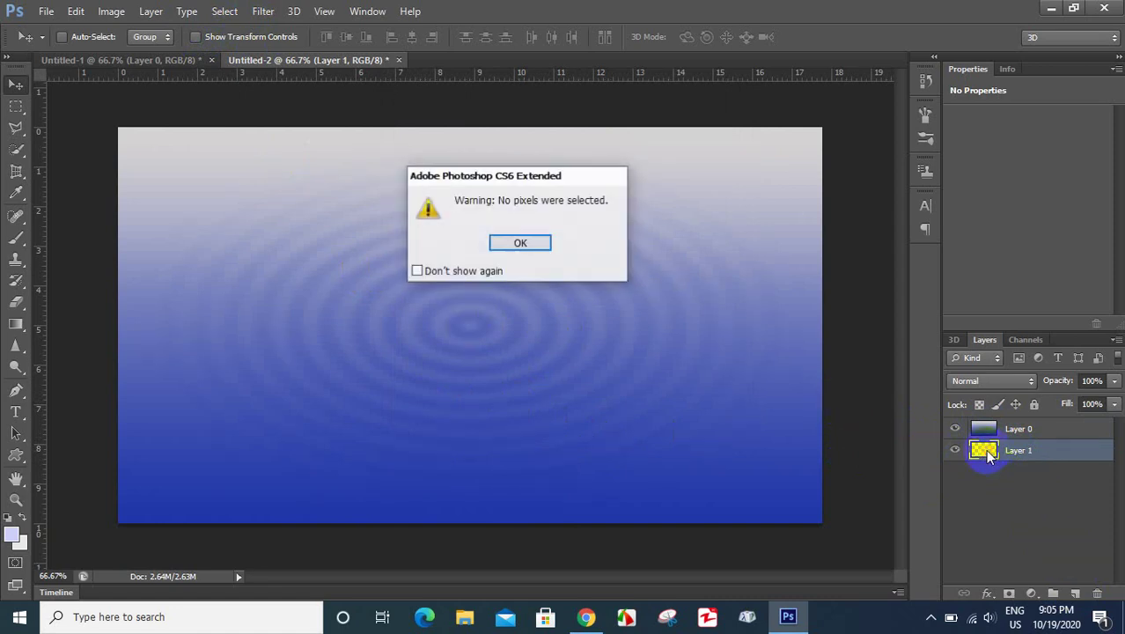
left_click(520, 245)
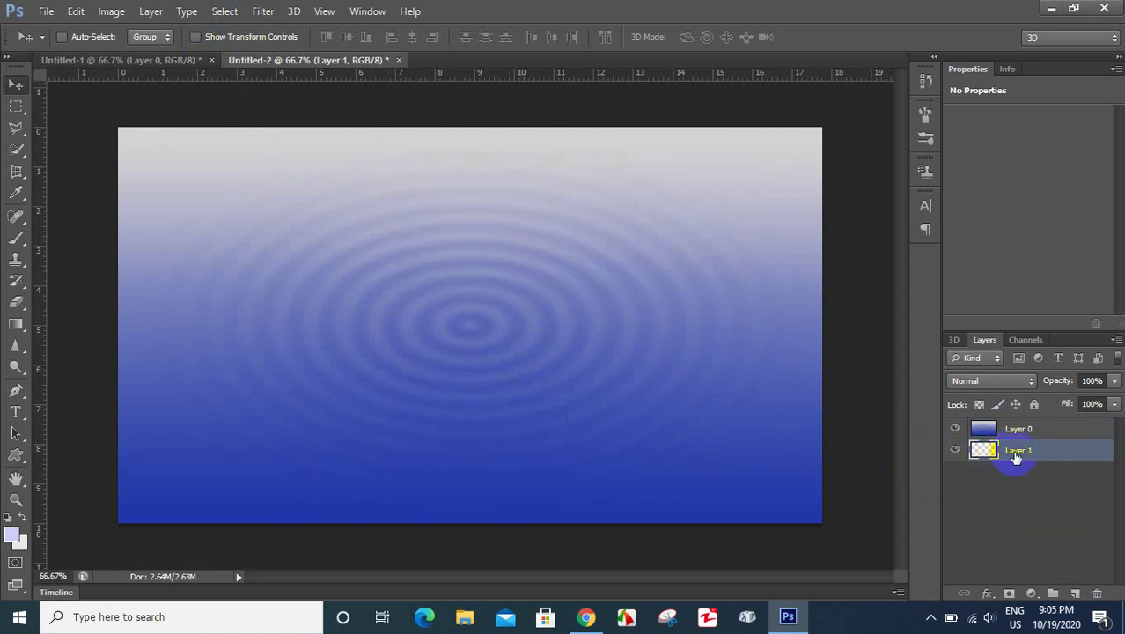
left_click_drag(1016, 452, 1030, 429)
left_click(984, 429, "ctrl")
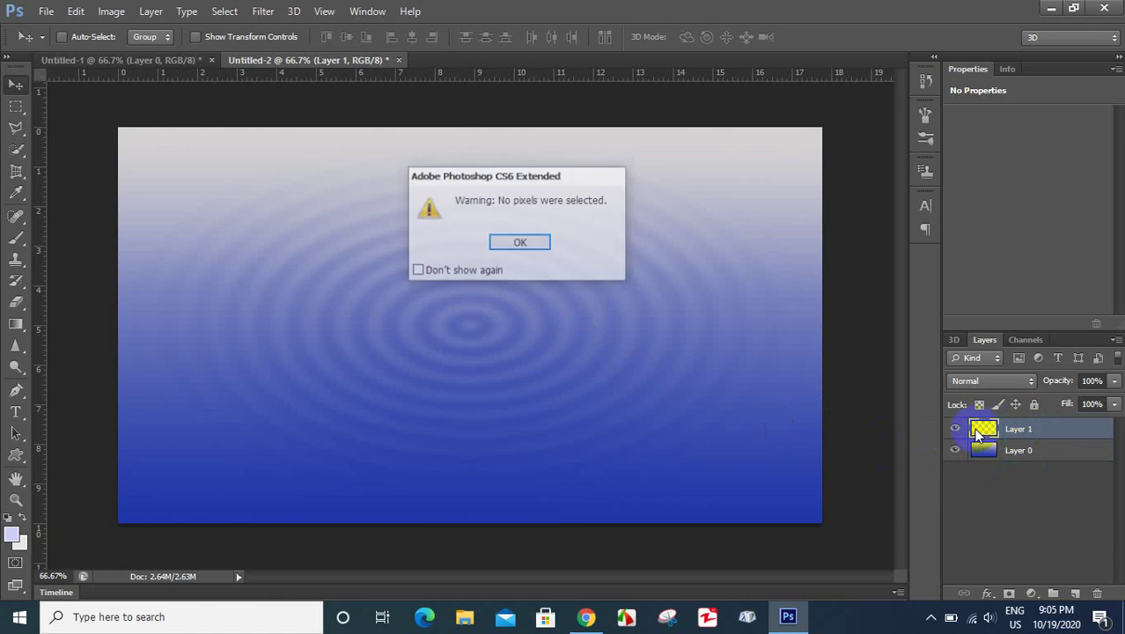
left_click(518, 245)
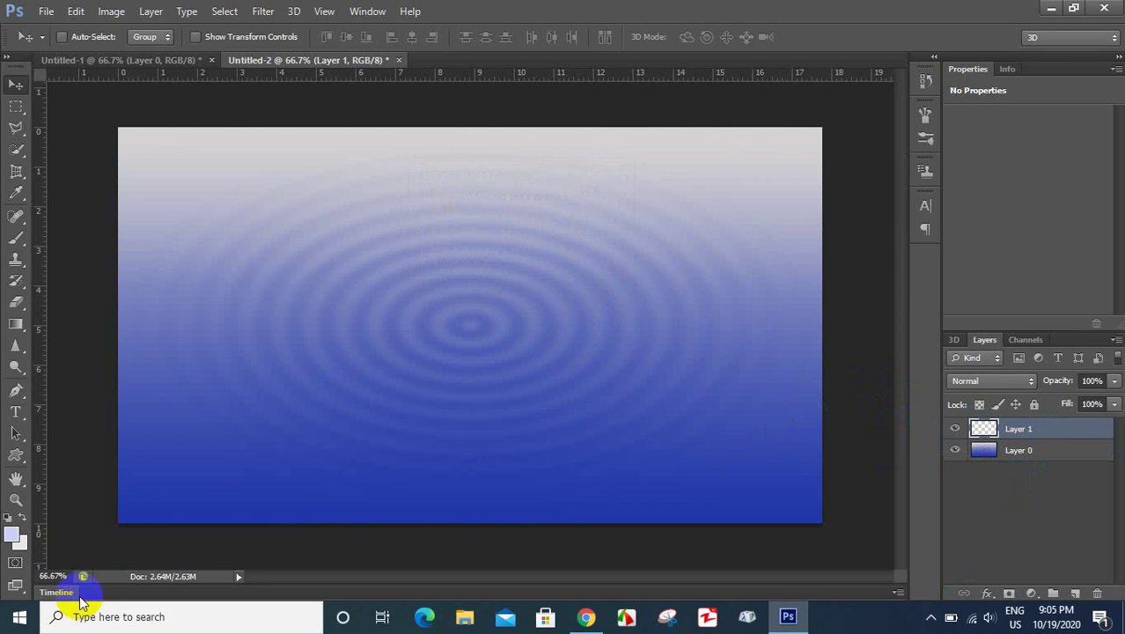
Step: Fill Layer 1 with light grey, place it beneath Layer 0, and start transforming Layer 0
key("alt+BackSpace")
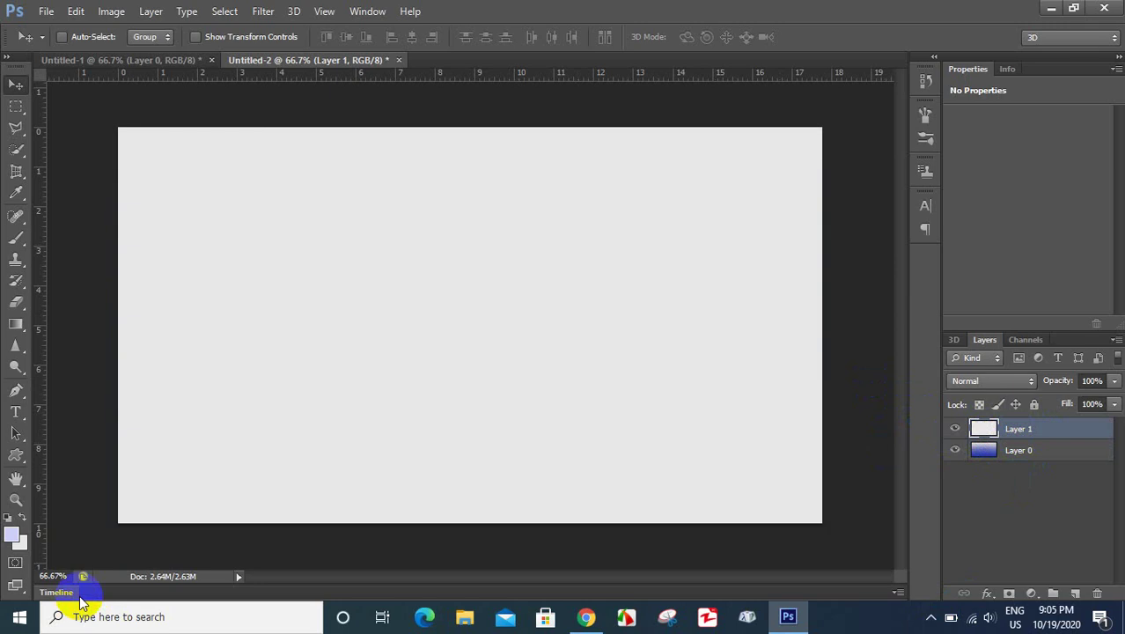
left_click_drag(1064, 435, 983, 484)
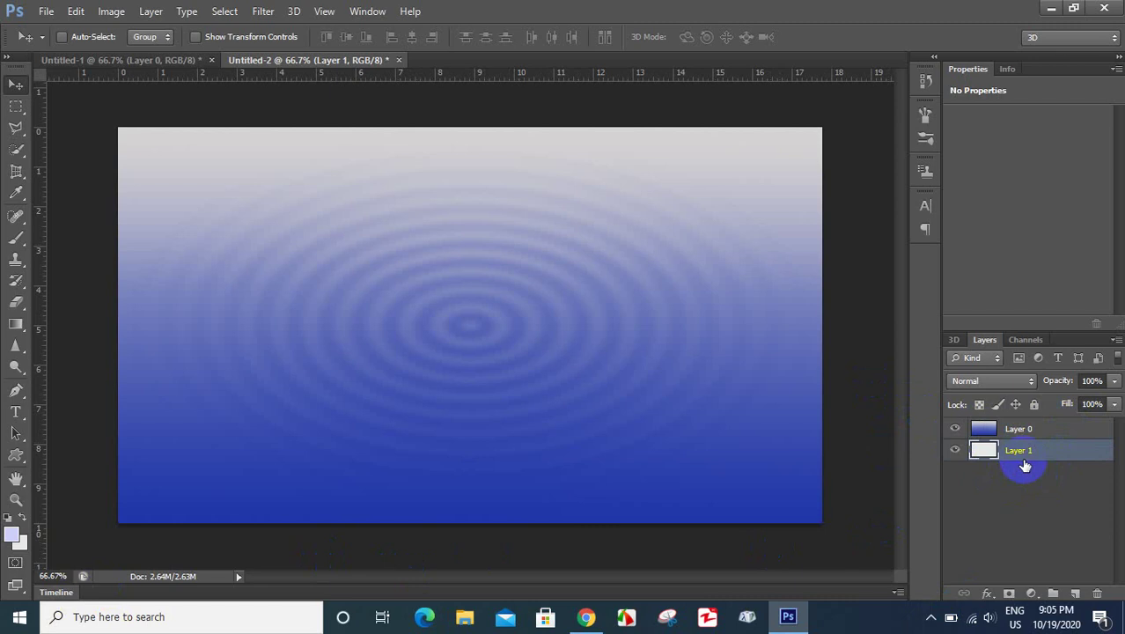
left_click(984, 453, "ctrl")
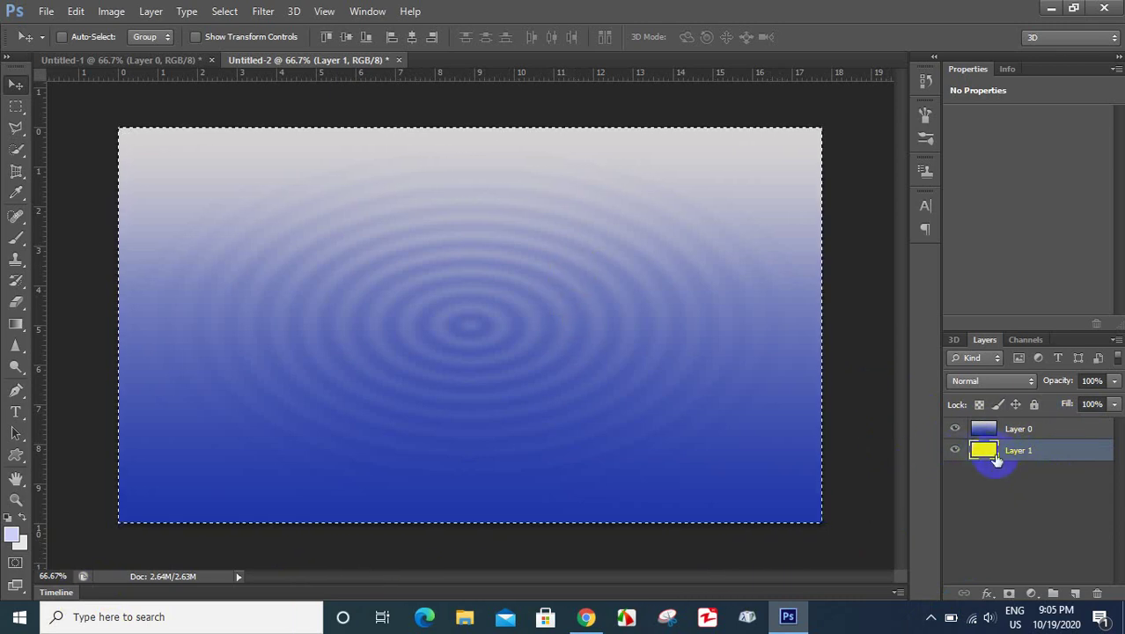
key("ctrl+d")
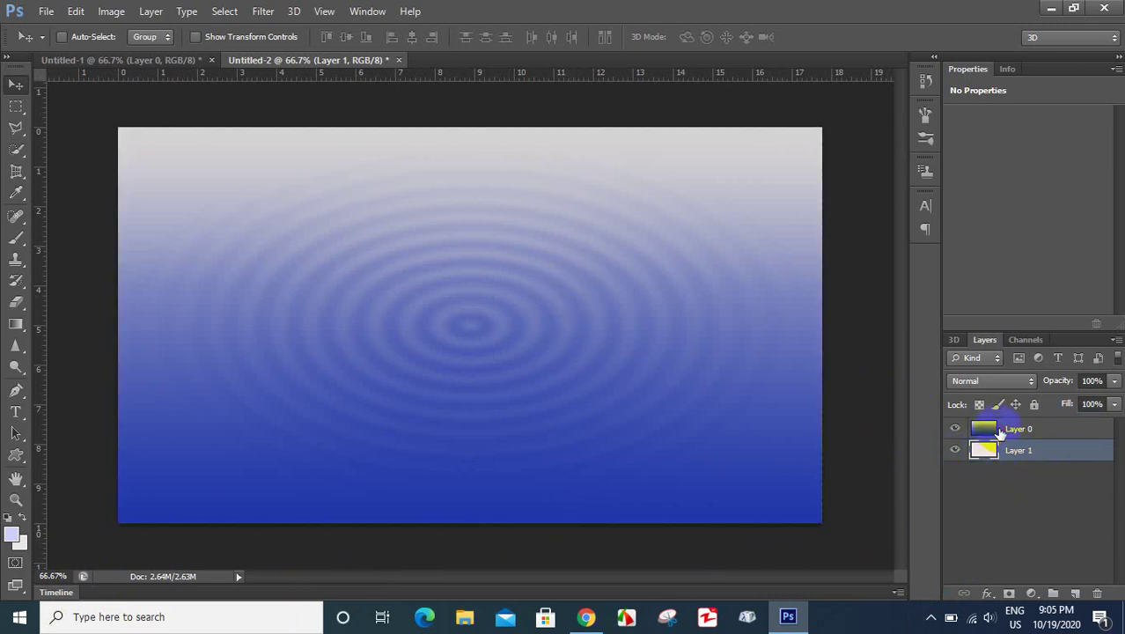
left_click(1000, 431)
key("ctrl+t")
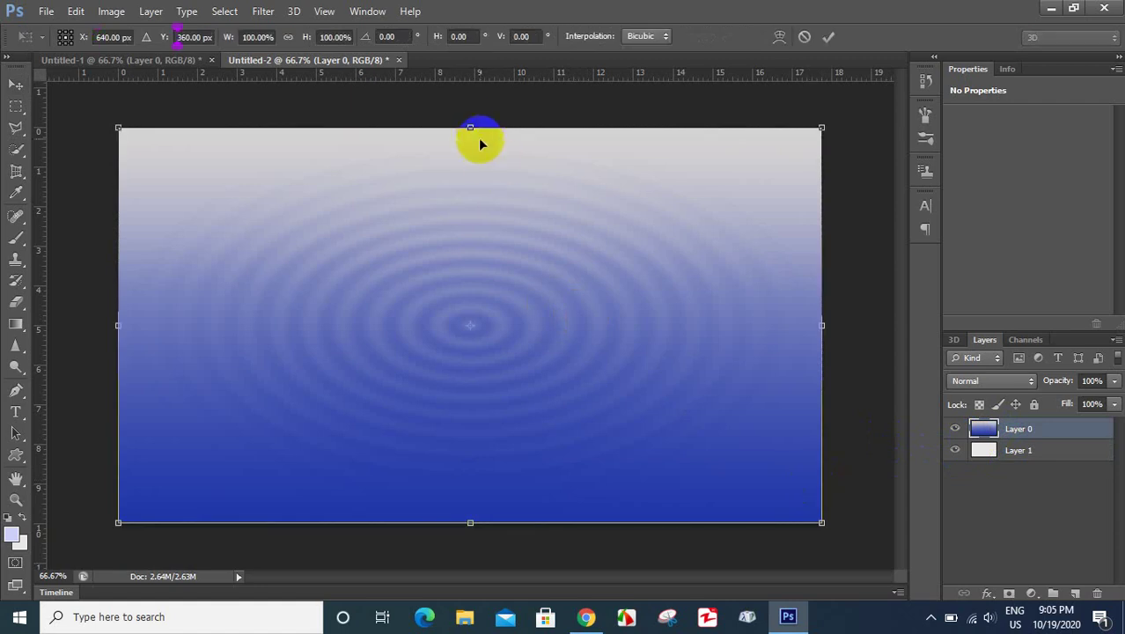
Step: Scale the water layer to 68.75% height, keeping its bottom at the canvas edge
mouse_move(470, 128)
left_mouse_down()
mouse_move(464, 270)
mouse_move(464, 251)
left_mouse_up()
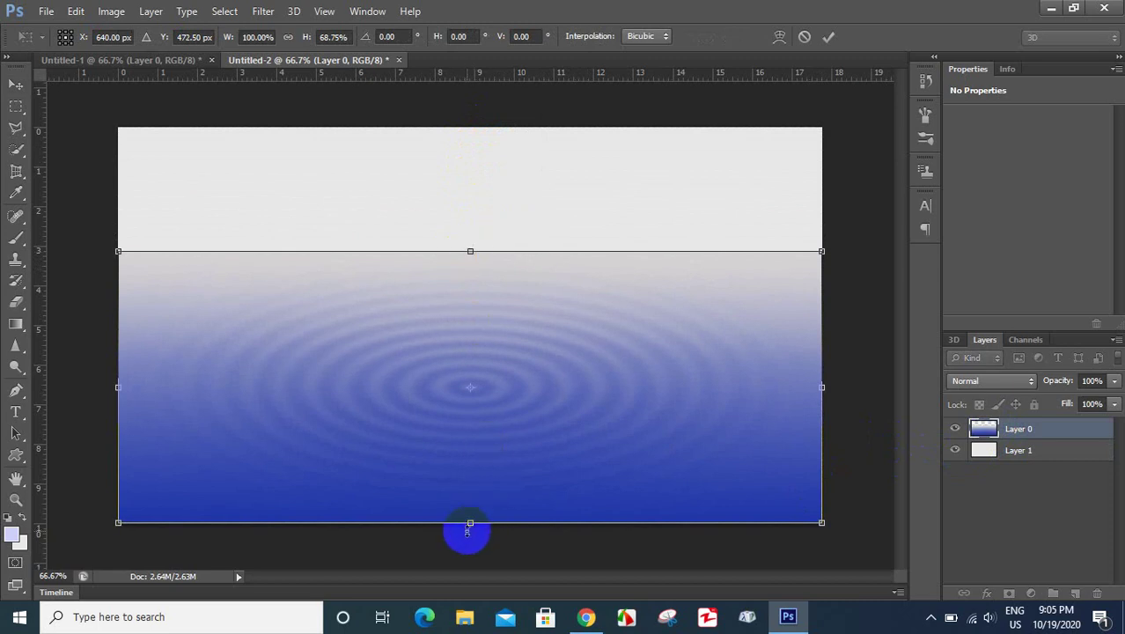
left_click_drag(470, 536, 469, 529)
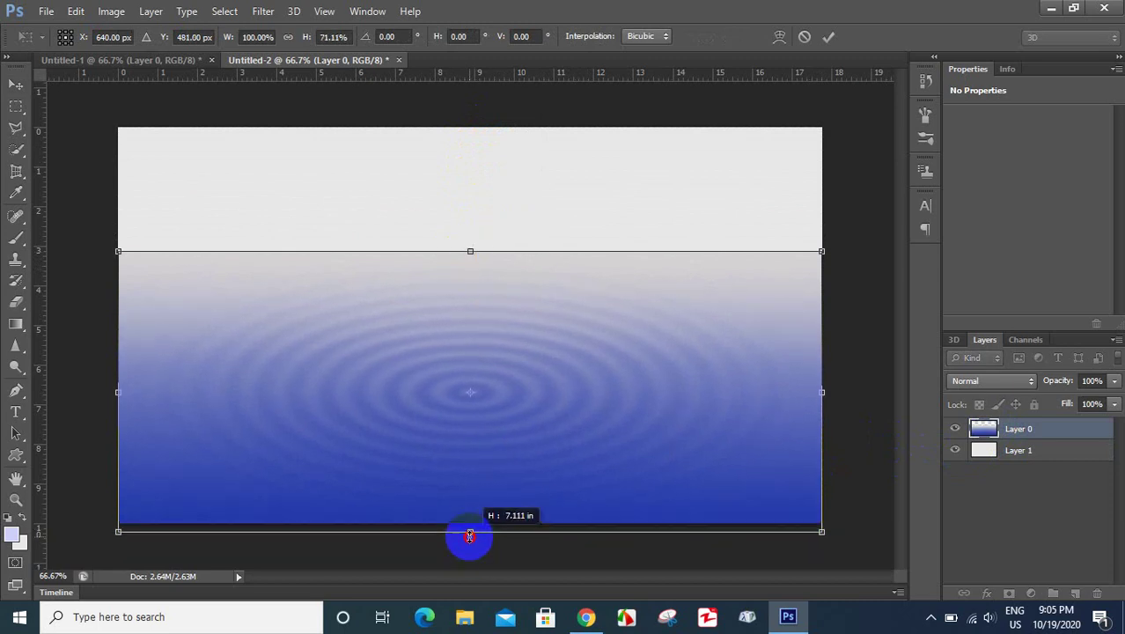
left_click(828, 36)
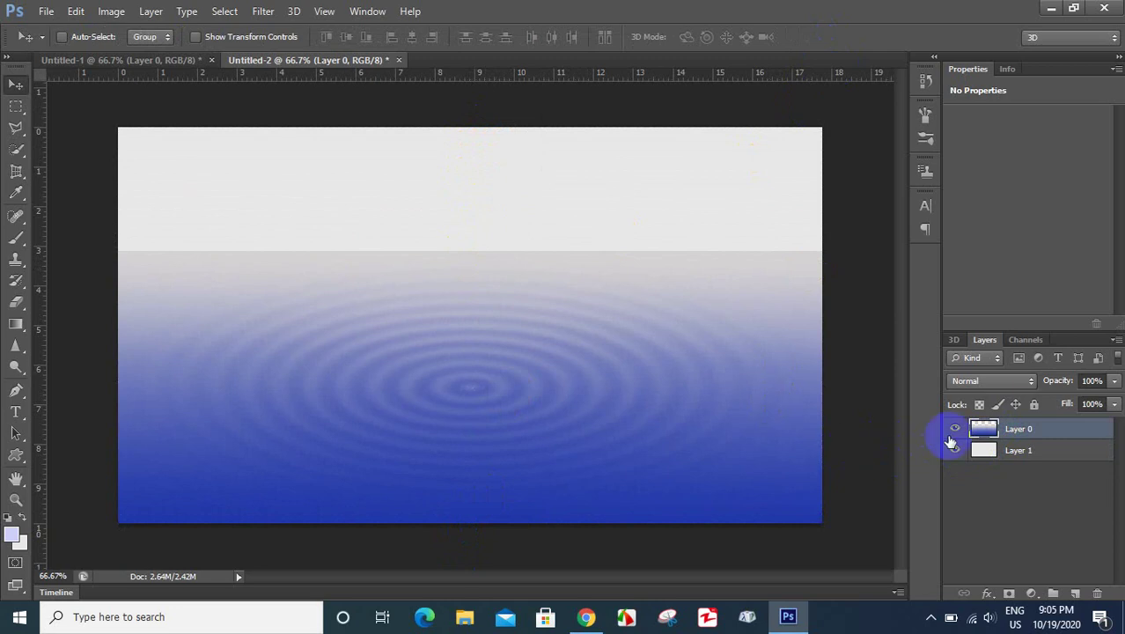
left_click(988, 449)
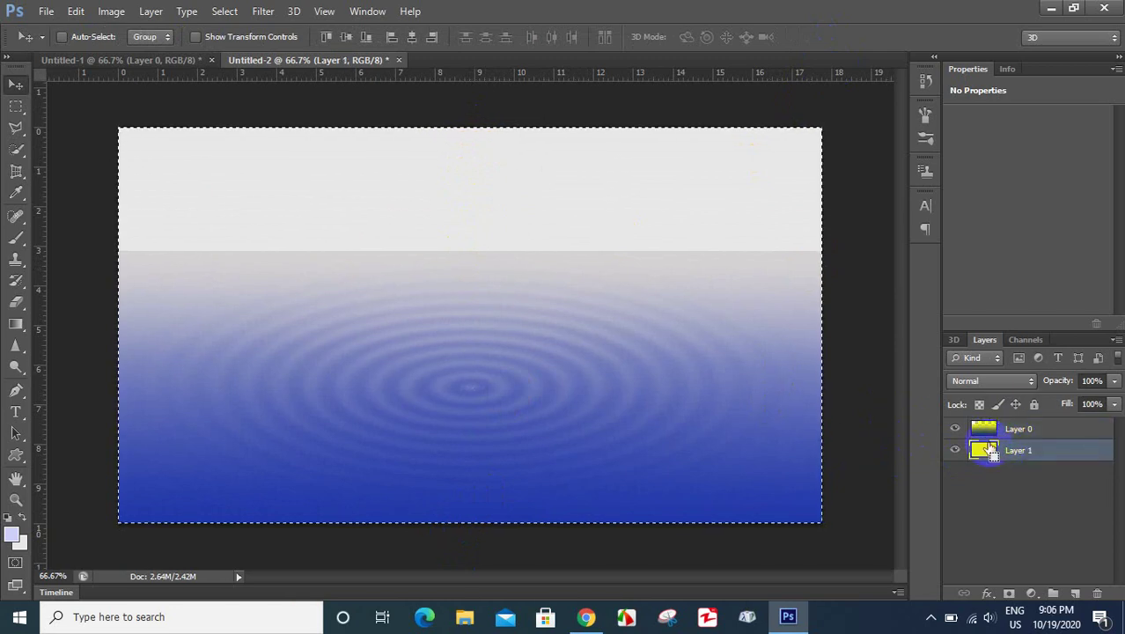
Step: Draw a bottom-to-top gradient across Layer 1 to tint the sky band toward the horizon
left_click(19, 345)
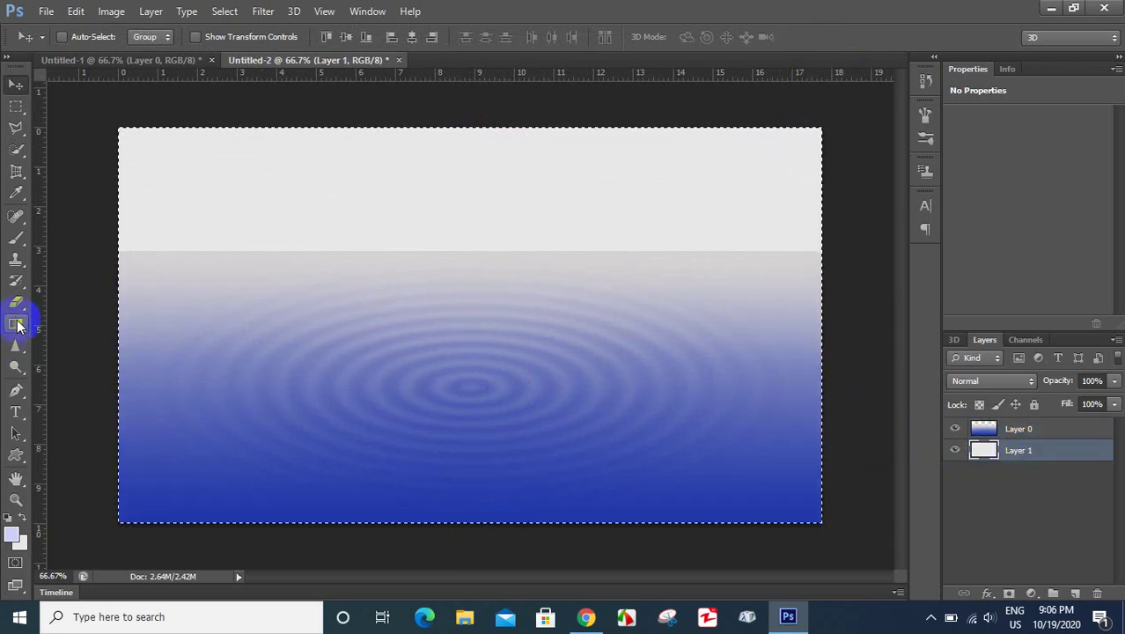
left_click(17, 325)
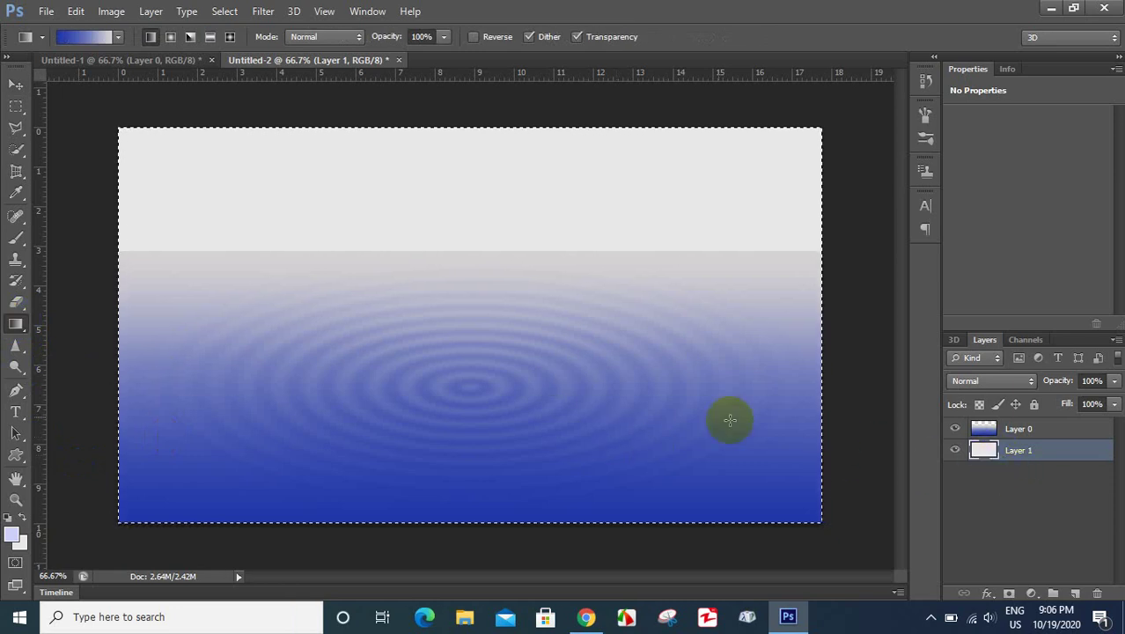
left_click(519, 511)
mouse_move(518, 512)
left_mouse_down()
mouse_move(481, 528)
mouse_move(482, 128)
left_mouse_up()
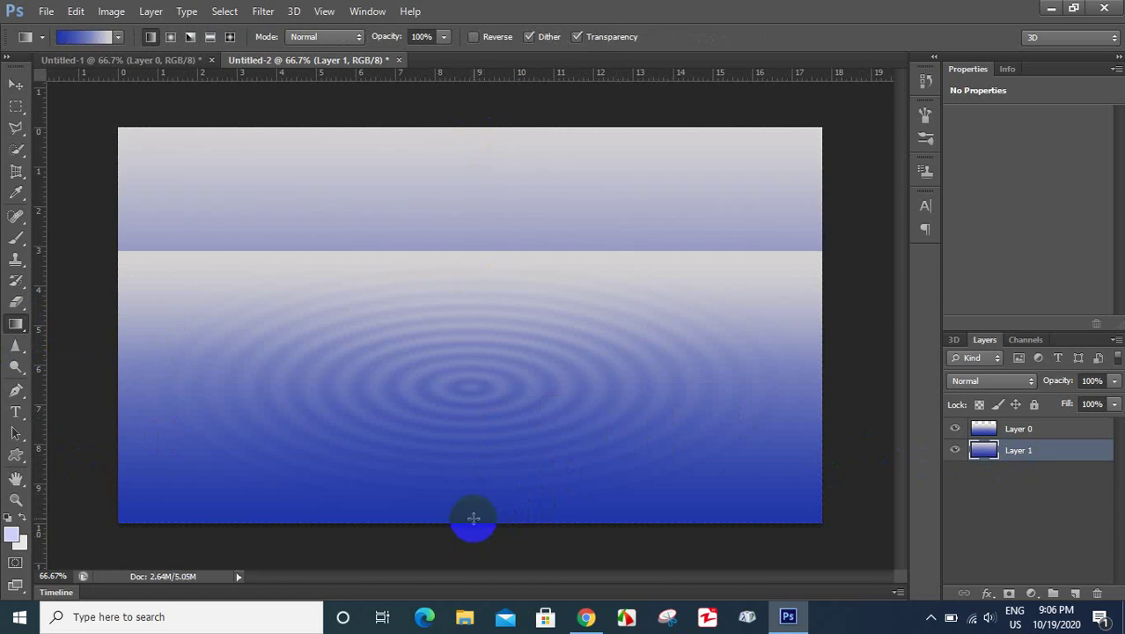
mouse_move(473, 515)
left_mouse_down()
mouse_move(481, 203)
mouse_move(471, 205)
left_mouse_up()
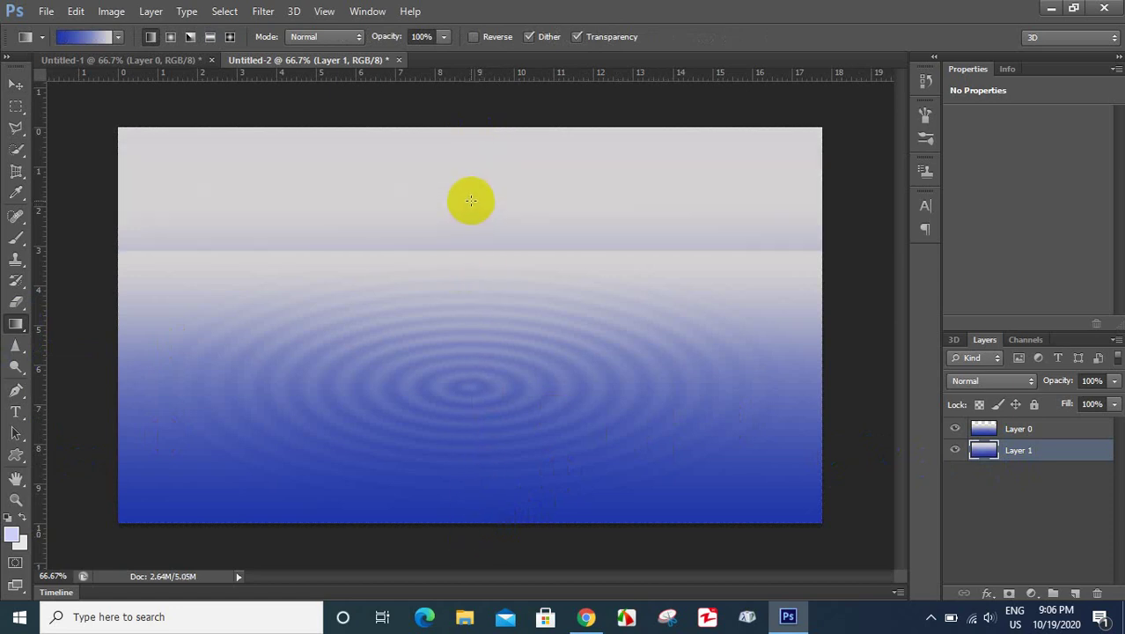
left_click_drag(981, 451, 984, 455)
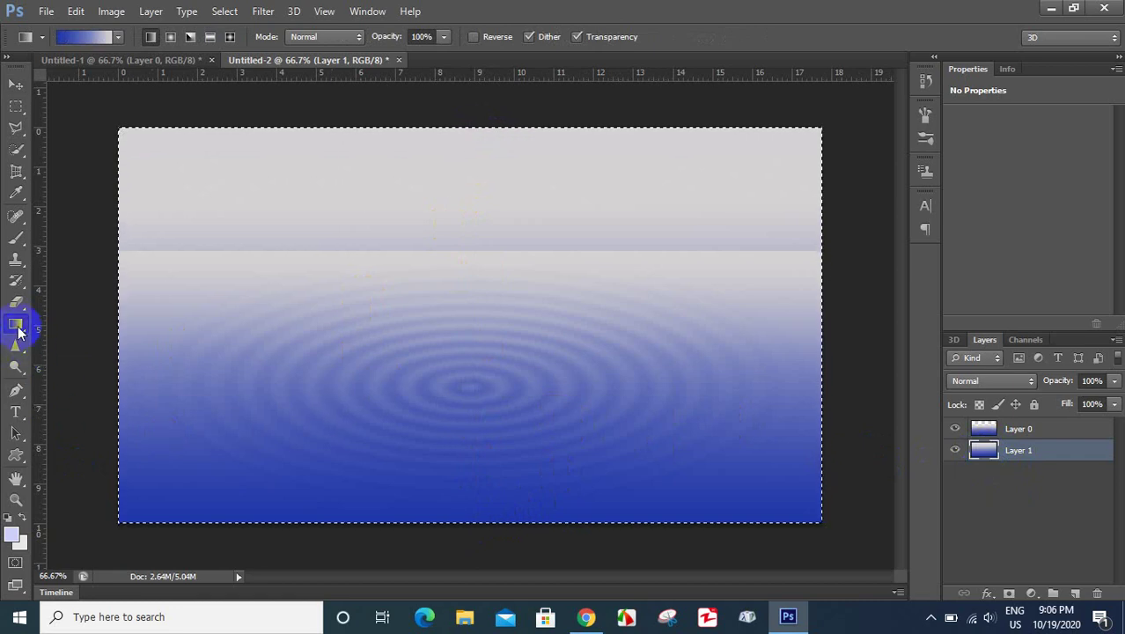
right_click(18, 323)
Step: Fill Layer 1 with pale grey #d4d1d2 sampled at the horizon, then deselect
left_click(77, 336)
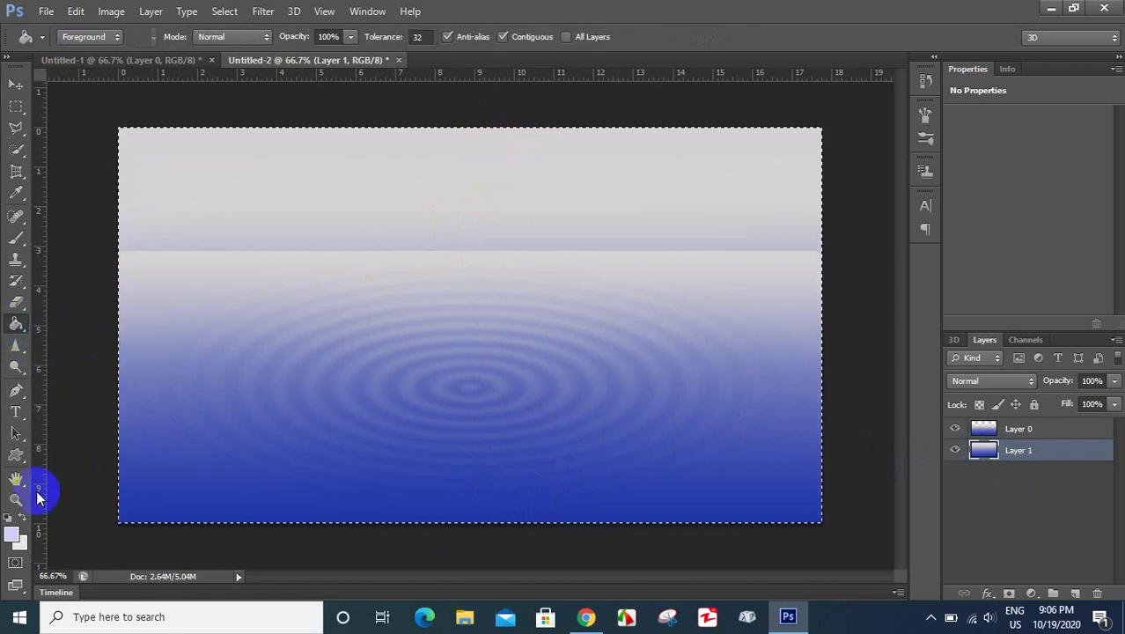
left_click(13, 532)
left_click_drag(477, 262, 495, 264)
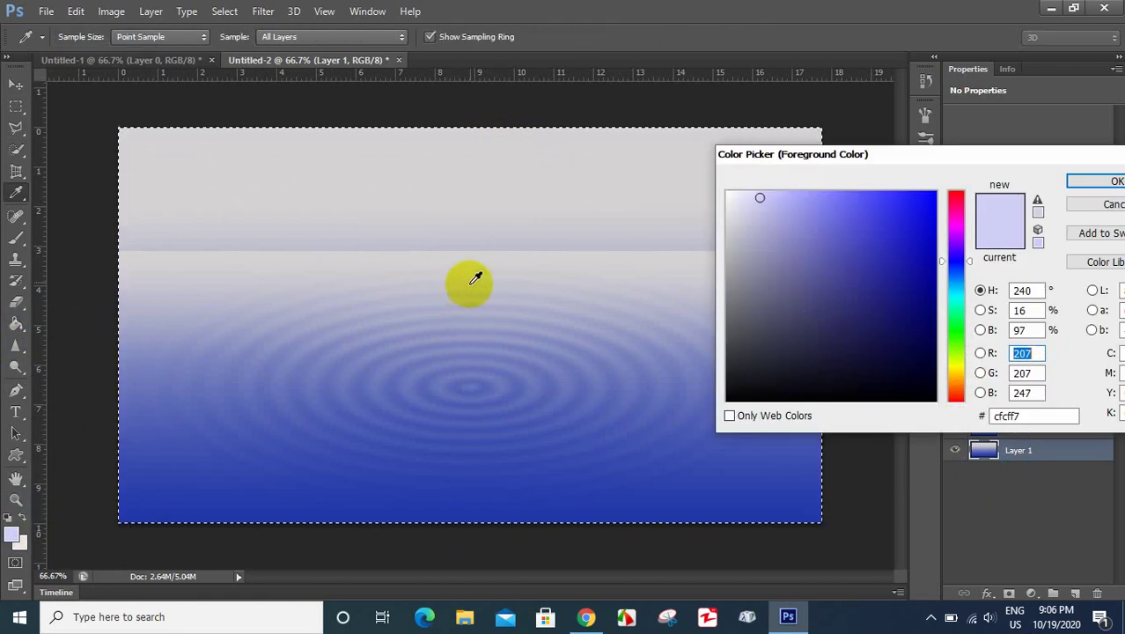
left_click(496, 261)
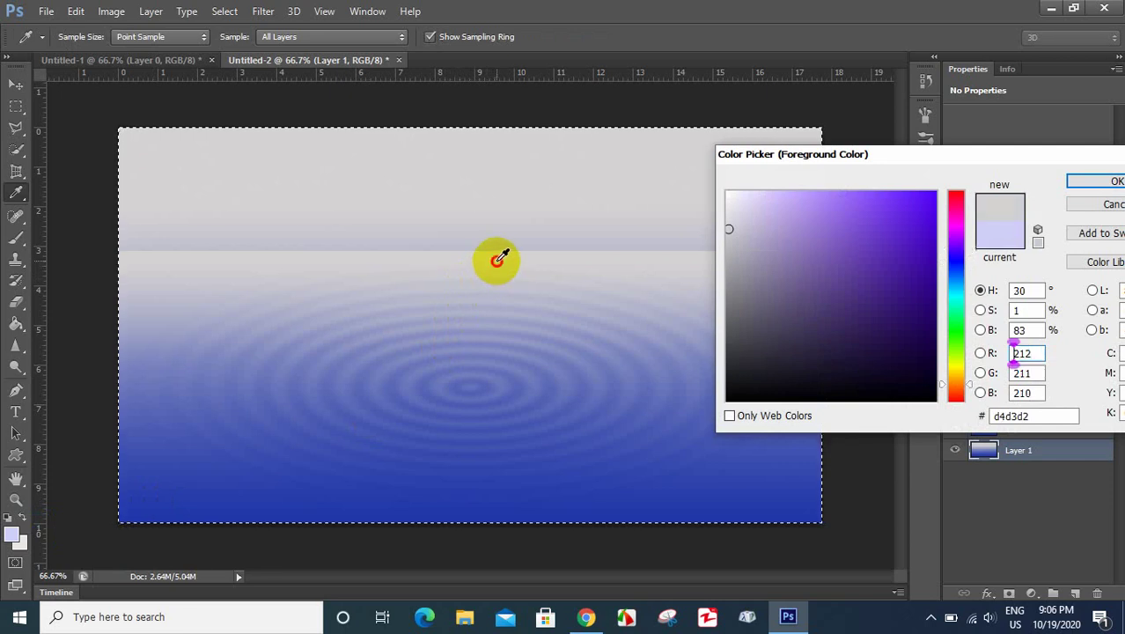
left_click(467, 260)
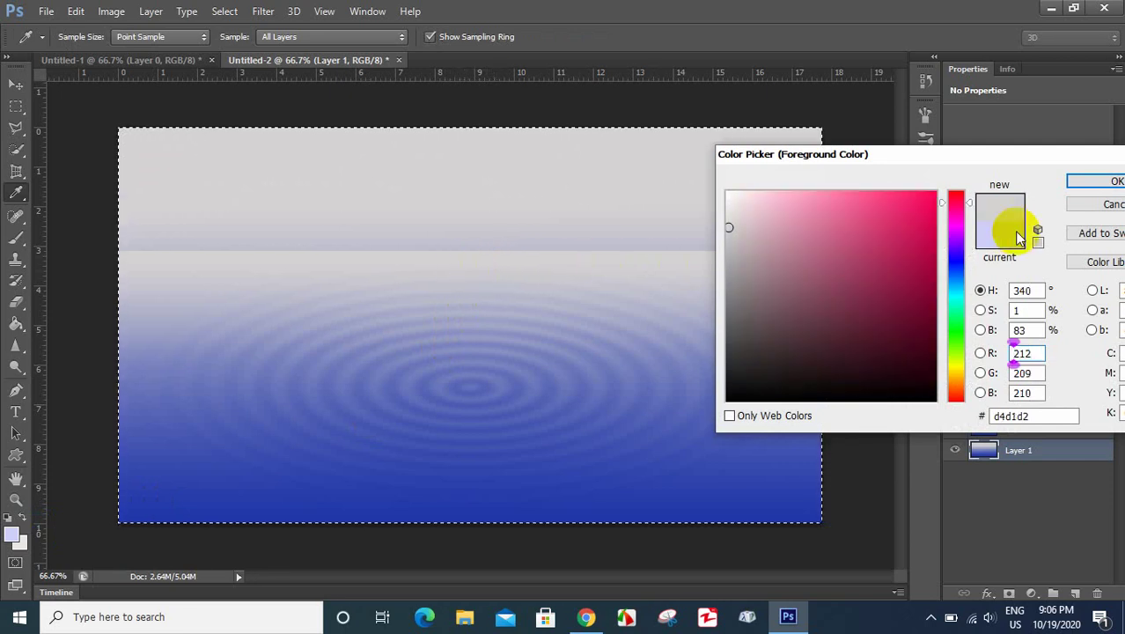
left_click(1075, 182)
key("g")
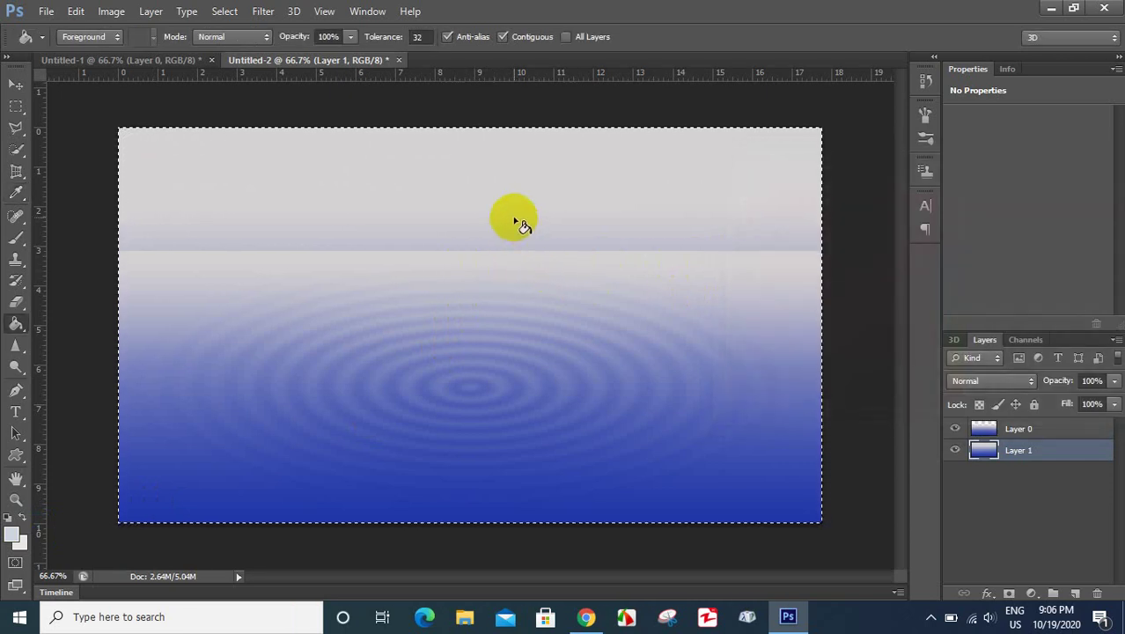
left_click(515, 222)
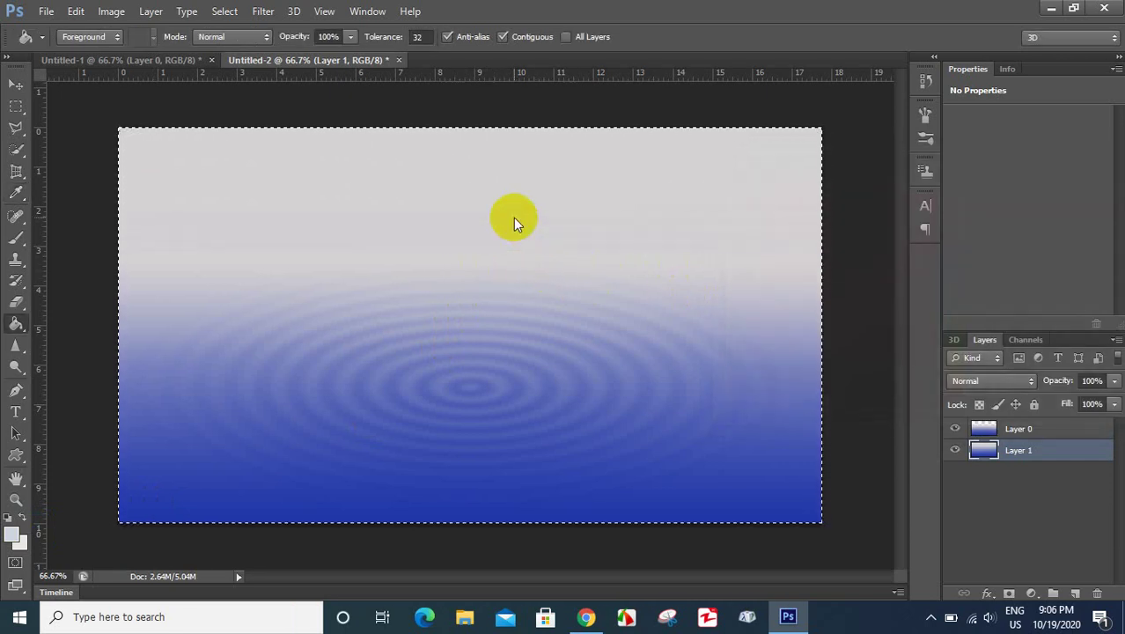
left_click(15, 84)
key("ctrl+d")
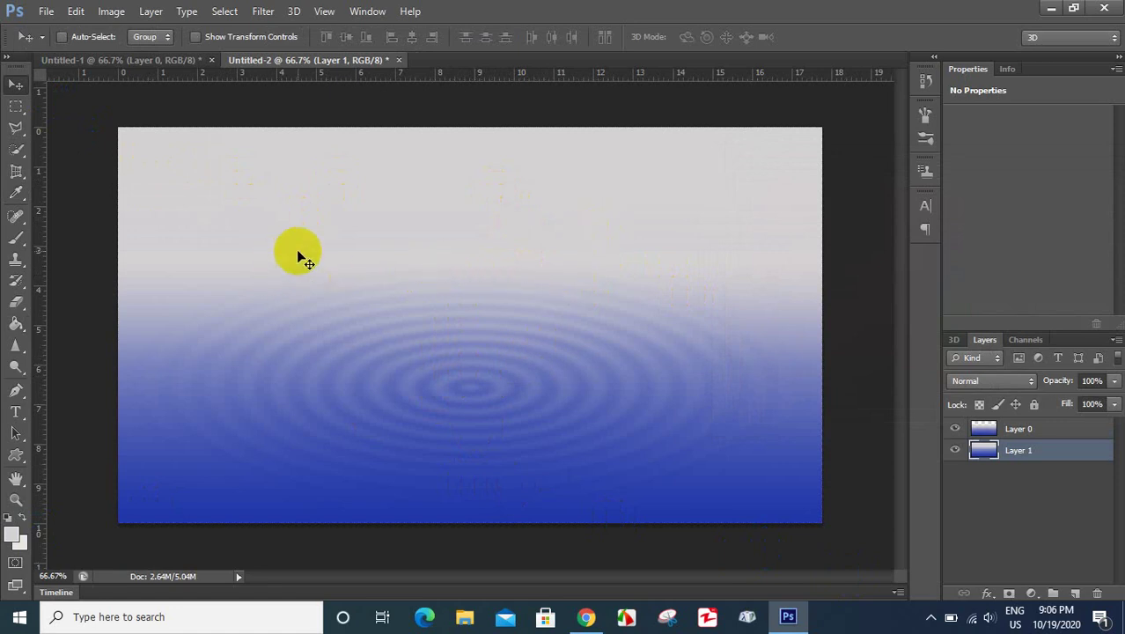
Step: Stretch Layer 0's rippled water upward to about 111% height
left_click(1018, 431)
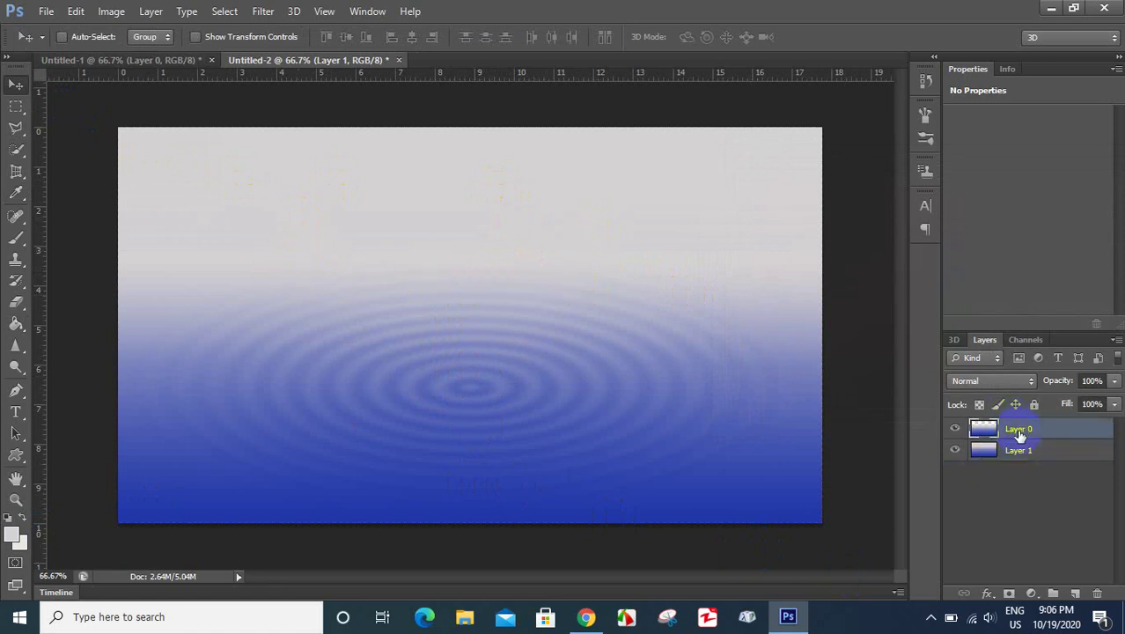
key("ctrl+t")
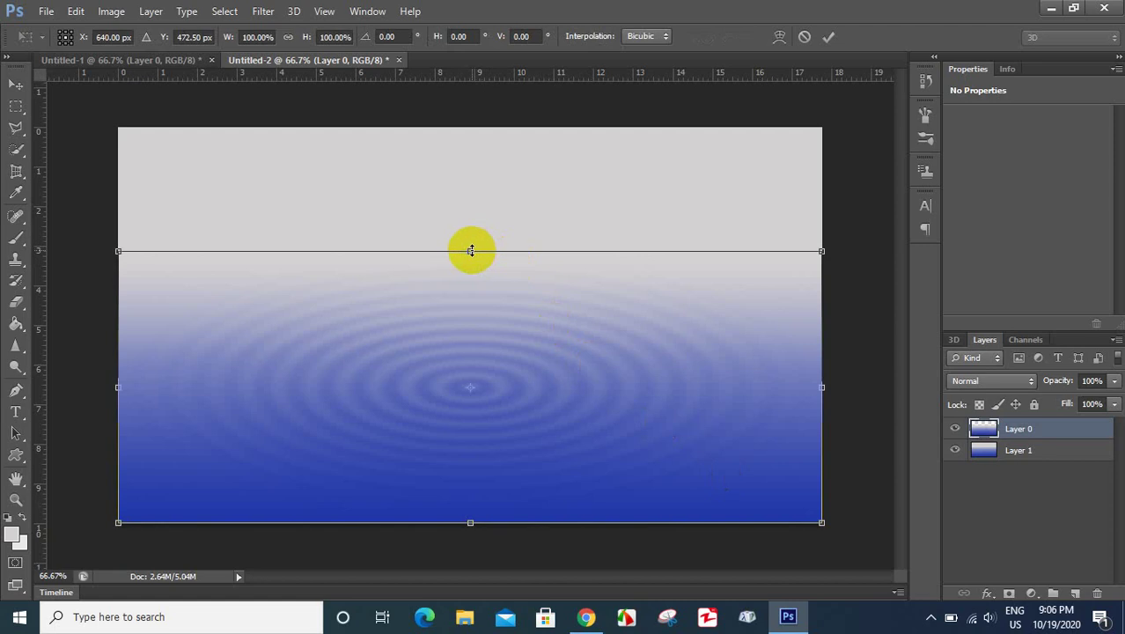
left_click_drag(471, 249, 469, 222)
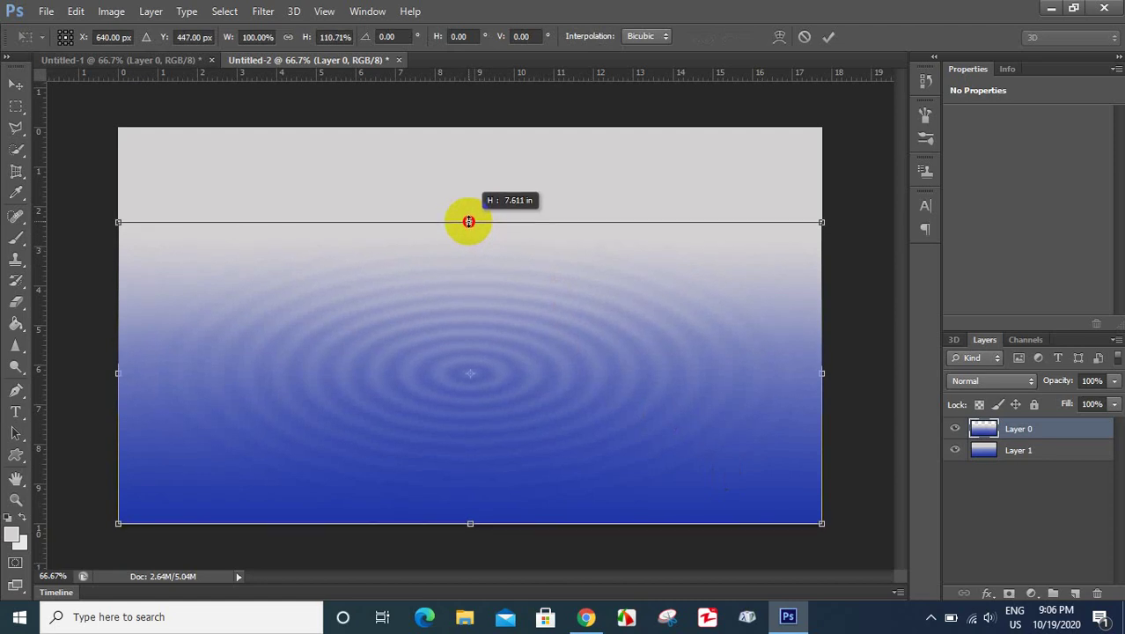
left_click(828, 36)
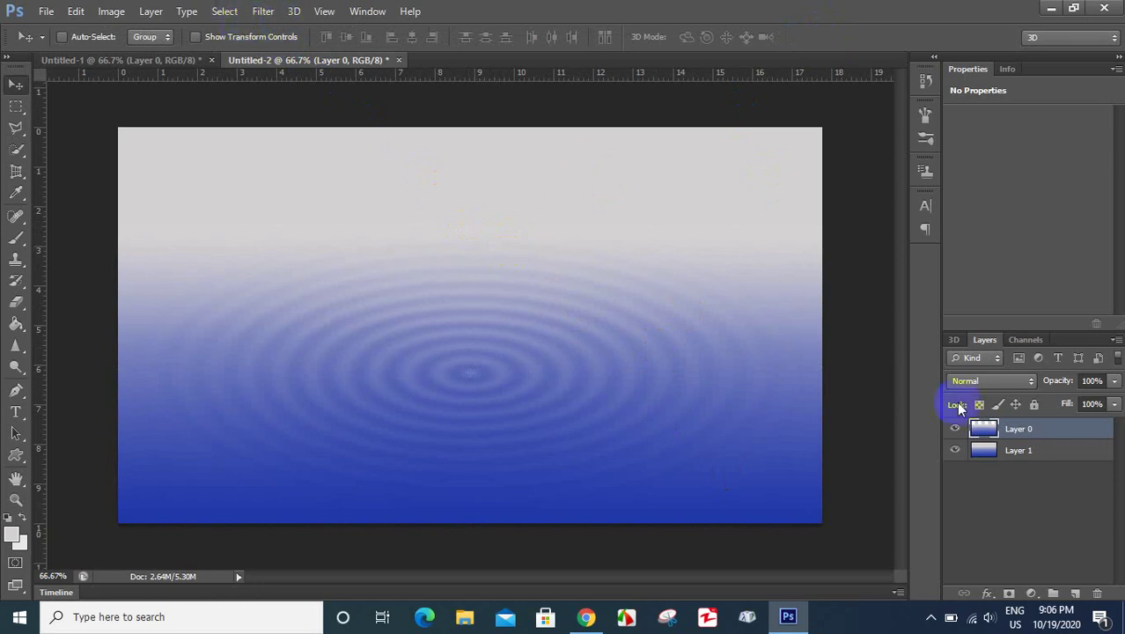
left_click(955, 429)
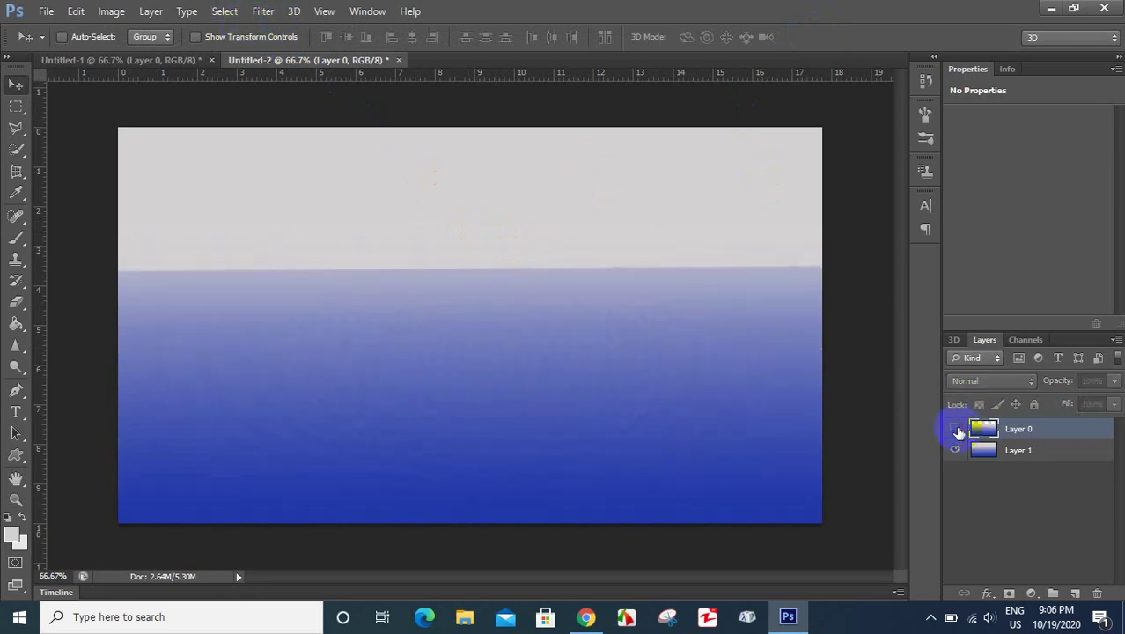
left_click(1046, 452)
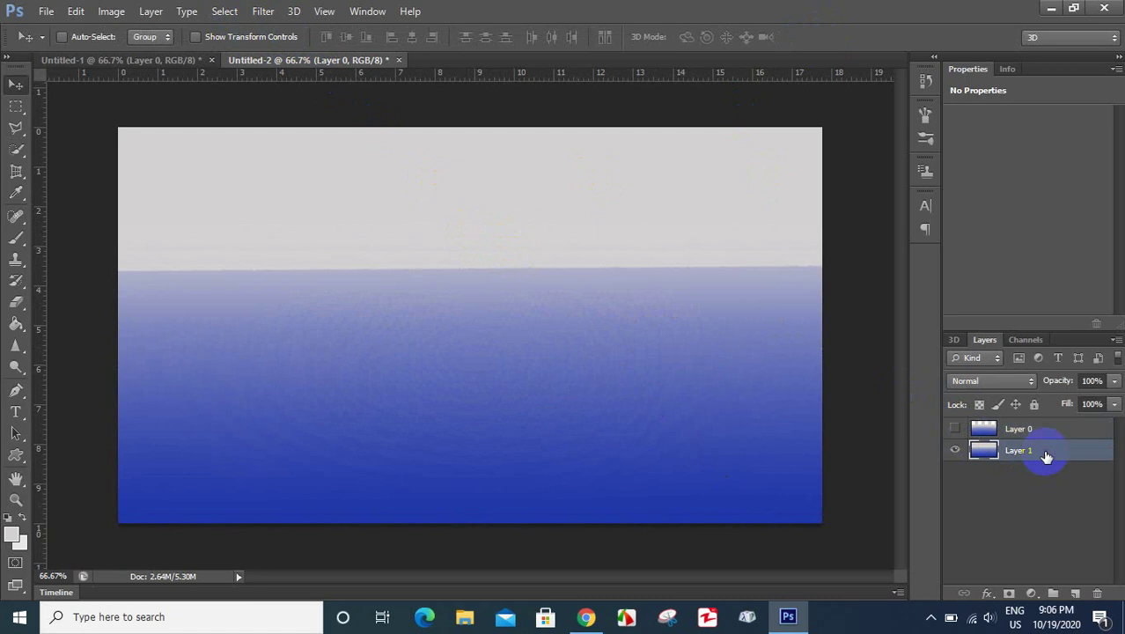
left_click(263, 11)
mouse_move(276, 220)
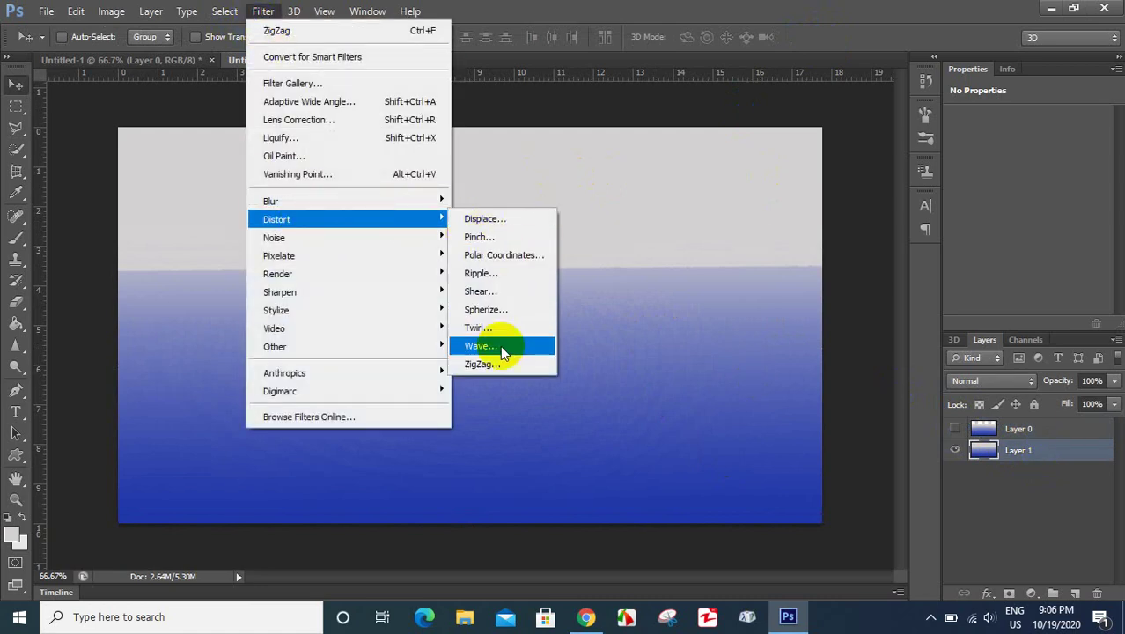
left_click(494, 371)
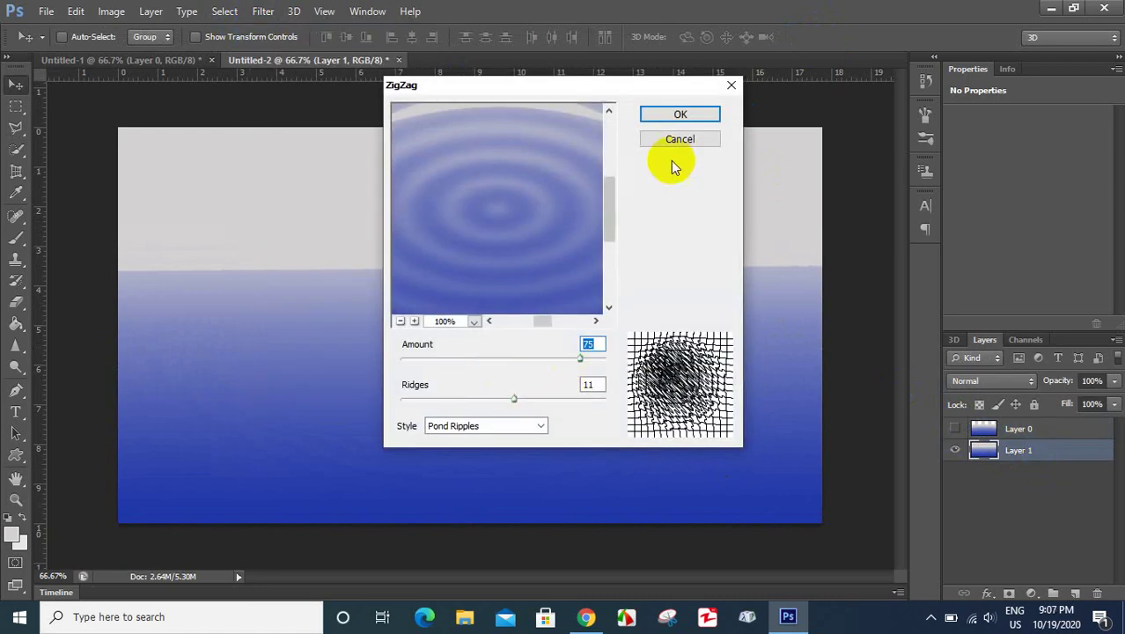
left_click(693, 143)
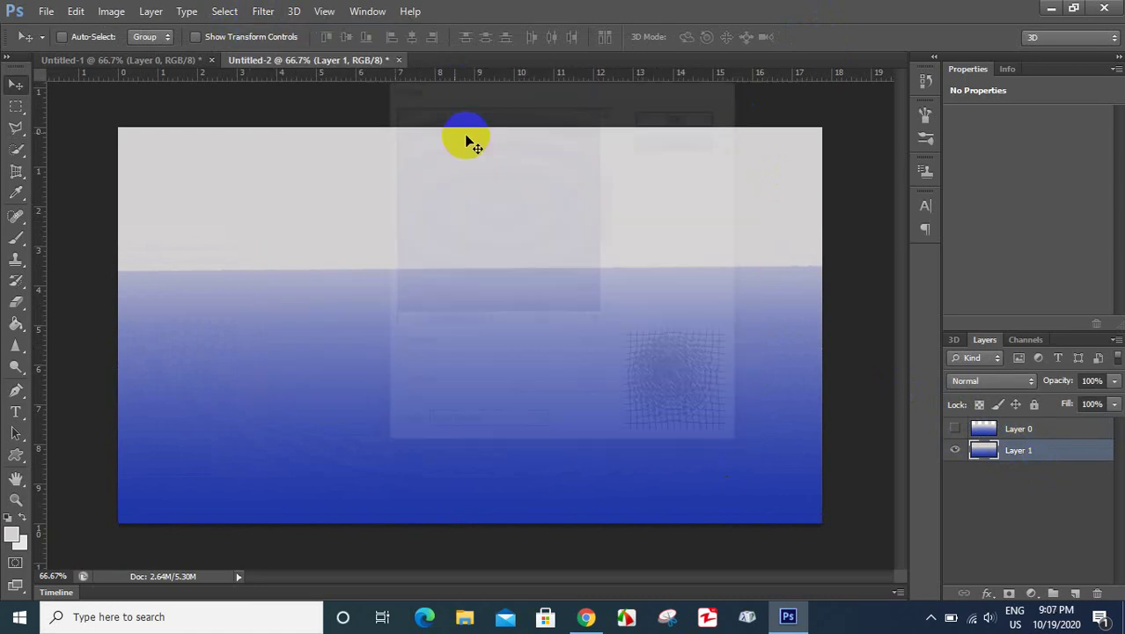
left_click(263, 11)
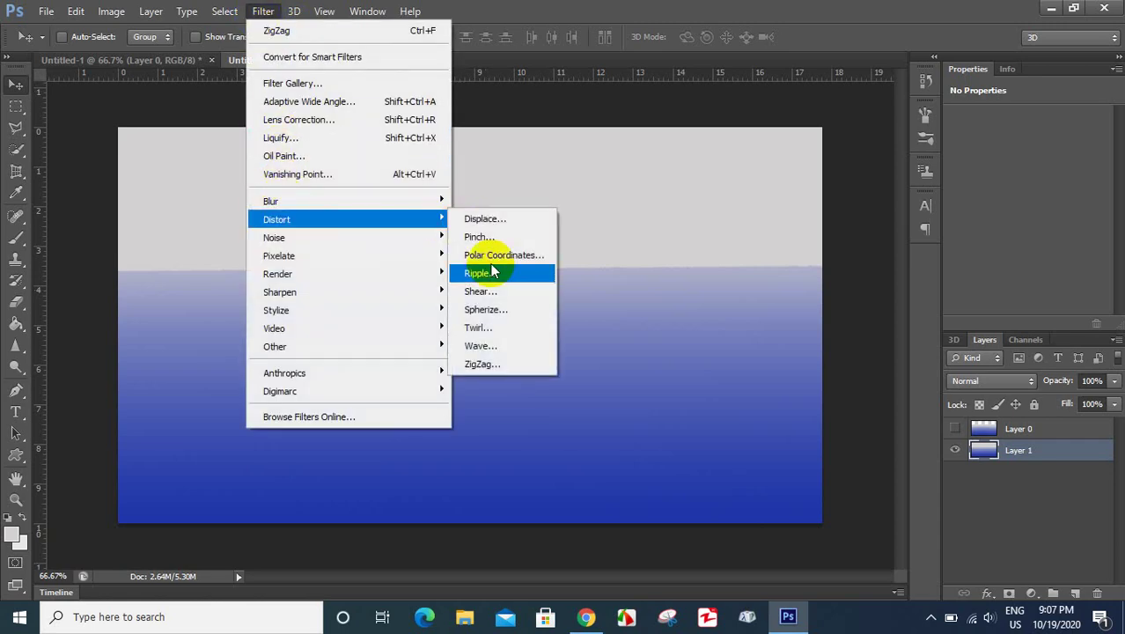
left_click(492, 346)
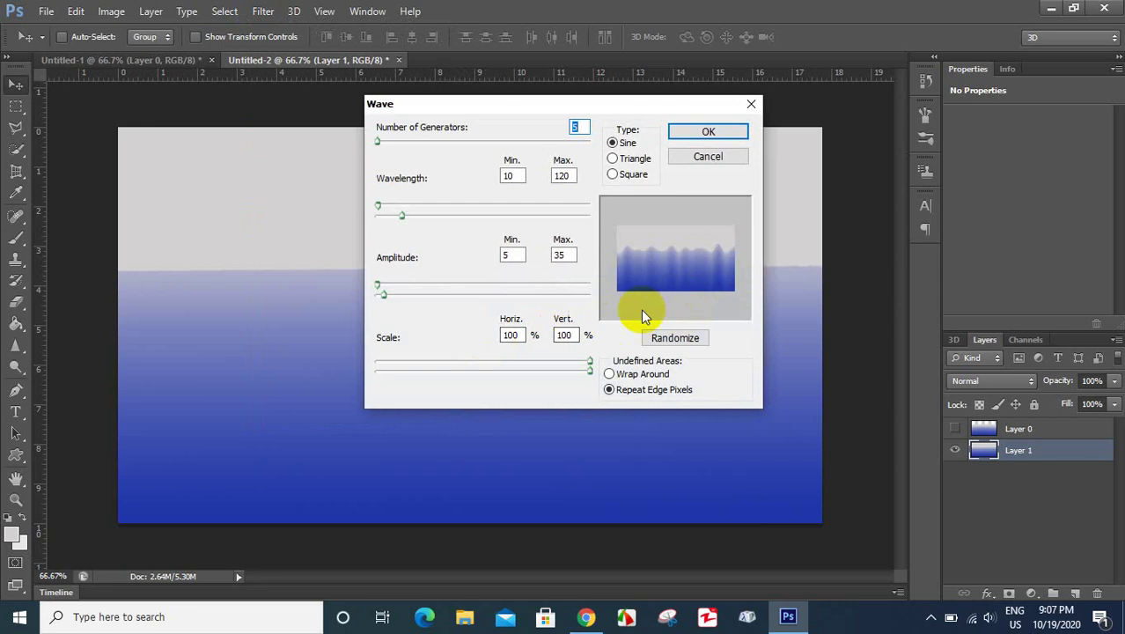
left_click_drag(384, 300, 397, 294)
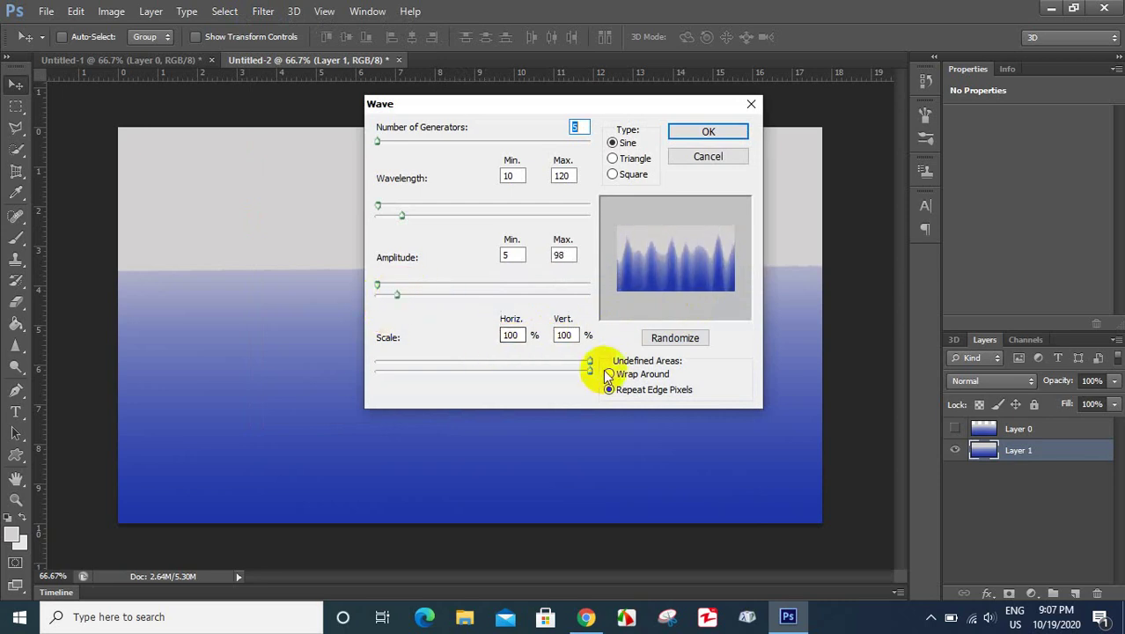
left_click_drag(589, 363, 591, 370)
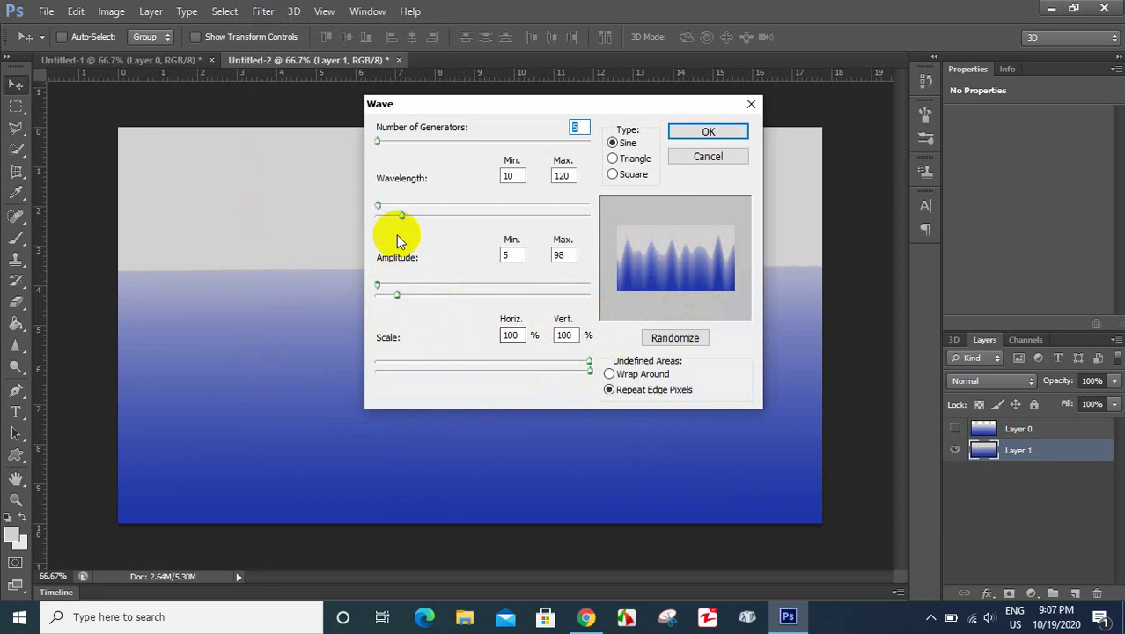
left_click_drag(380, 205, 447, 211)
left_click(729, 156)
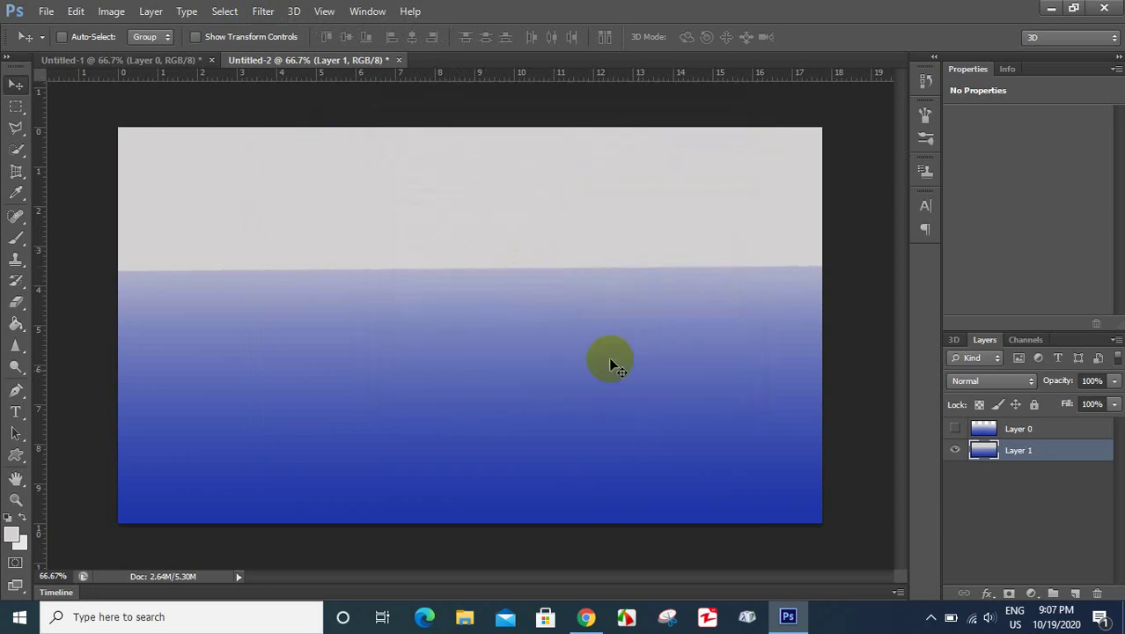
left_click(955, 429)
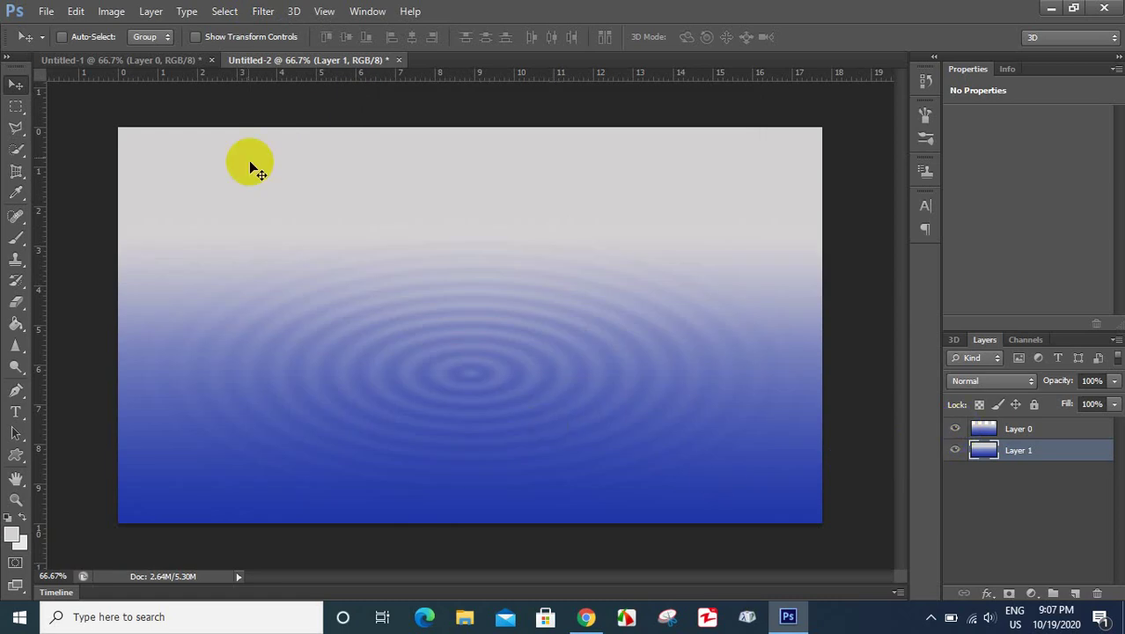
Step: Drag the ppng lotus picture from File Explorer's Pictures folder onto the Untitled-2 canvas
left_click(466, 616)
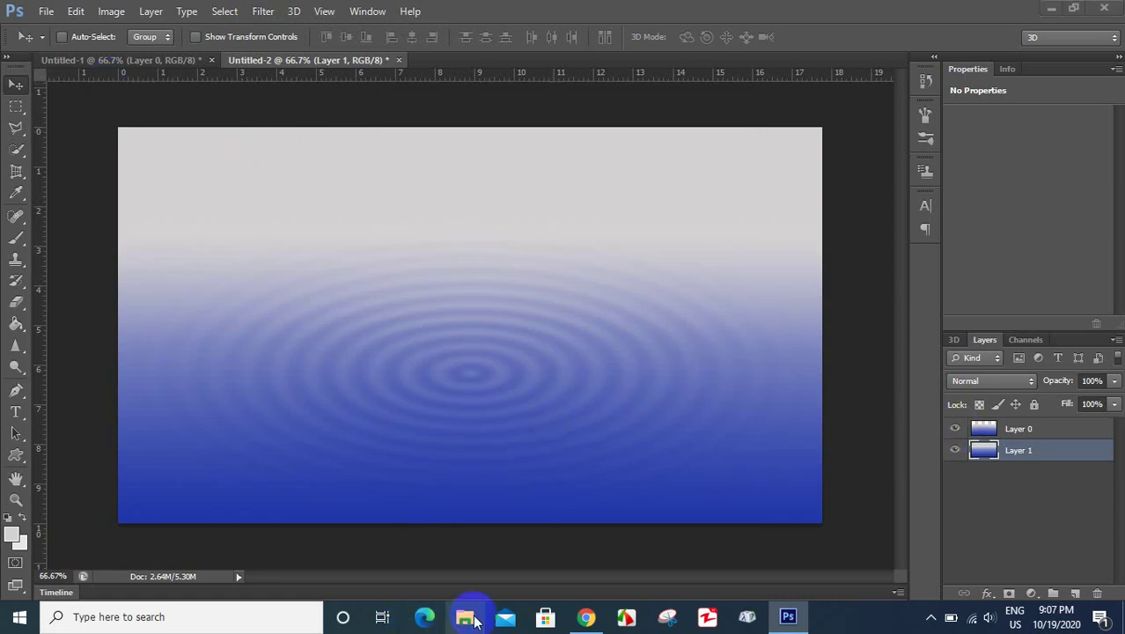
mouse_move(728, 43)
left_mouse_down()
mouse_move(943, 55)
mouse_move(981, 44)
mouse_move(833, 7)
mouse_move(735, 0)
left_mouse_up()
double_click(833, 223)
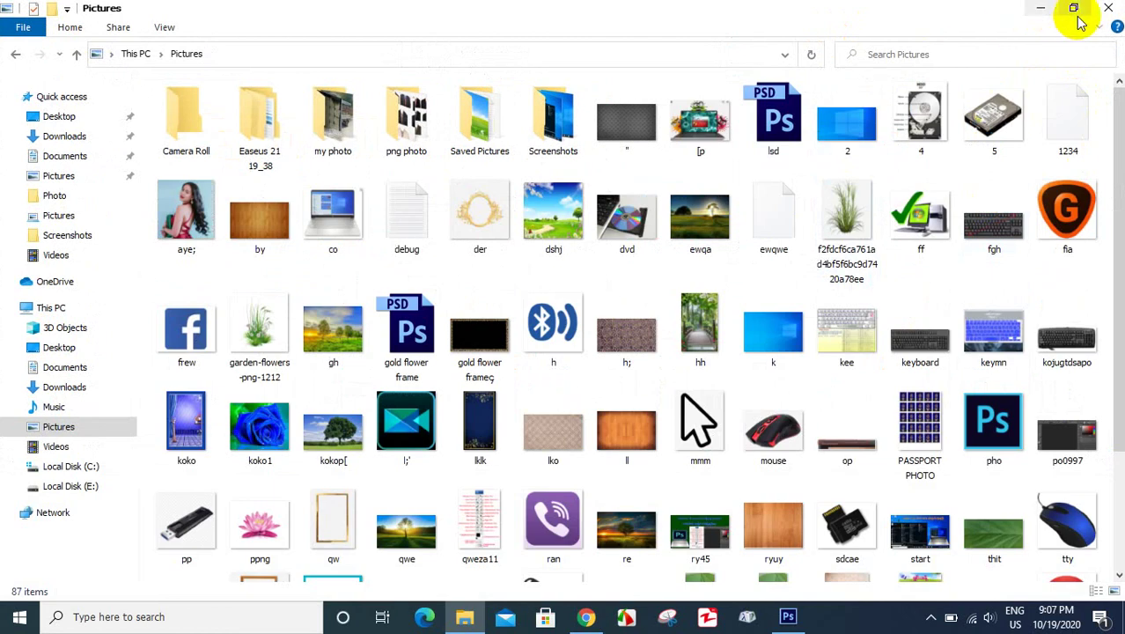
left_click(1080, 22)
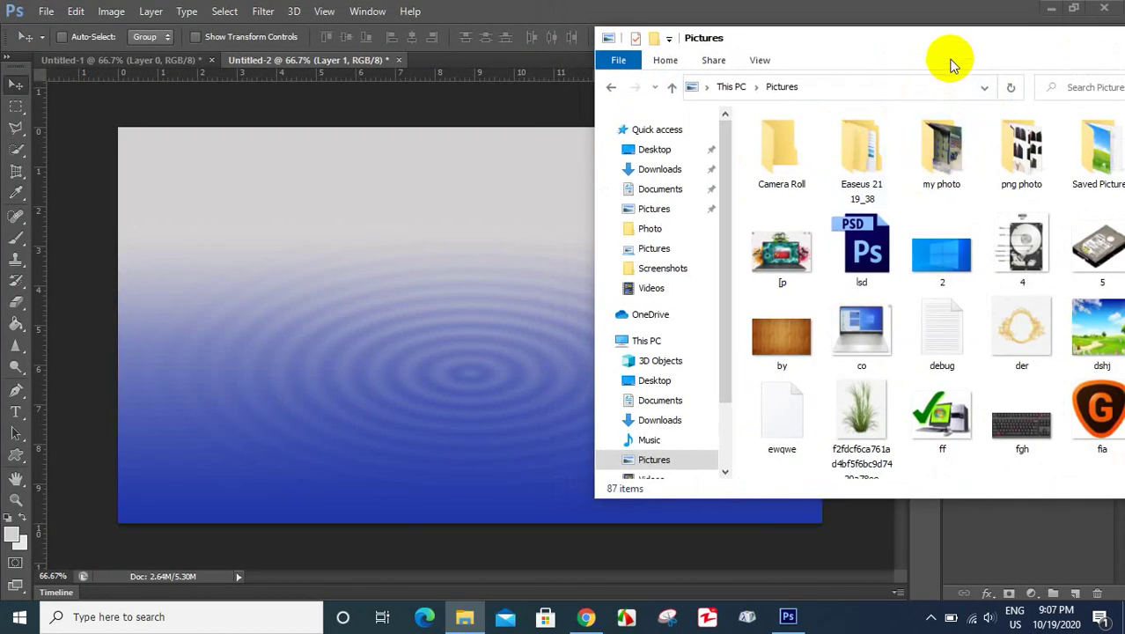
left_click_drag(891, 45, 732, 31)
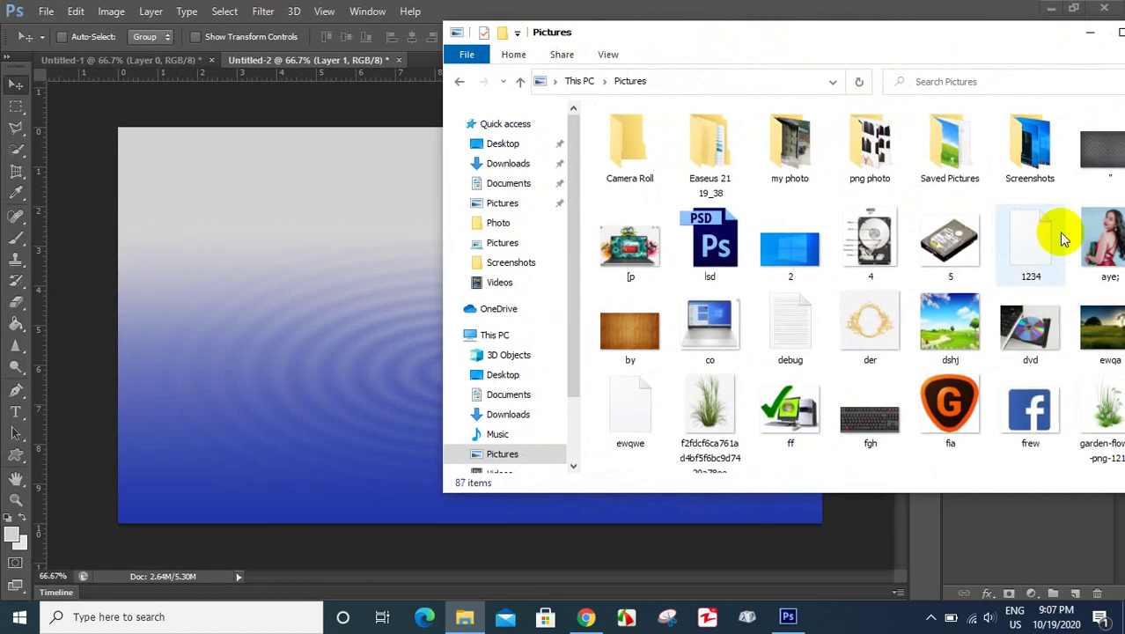
left_click(951, 326)
scroll(952, 326, "down", 3)
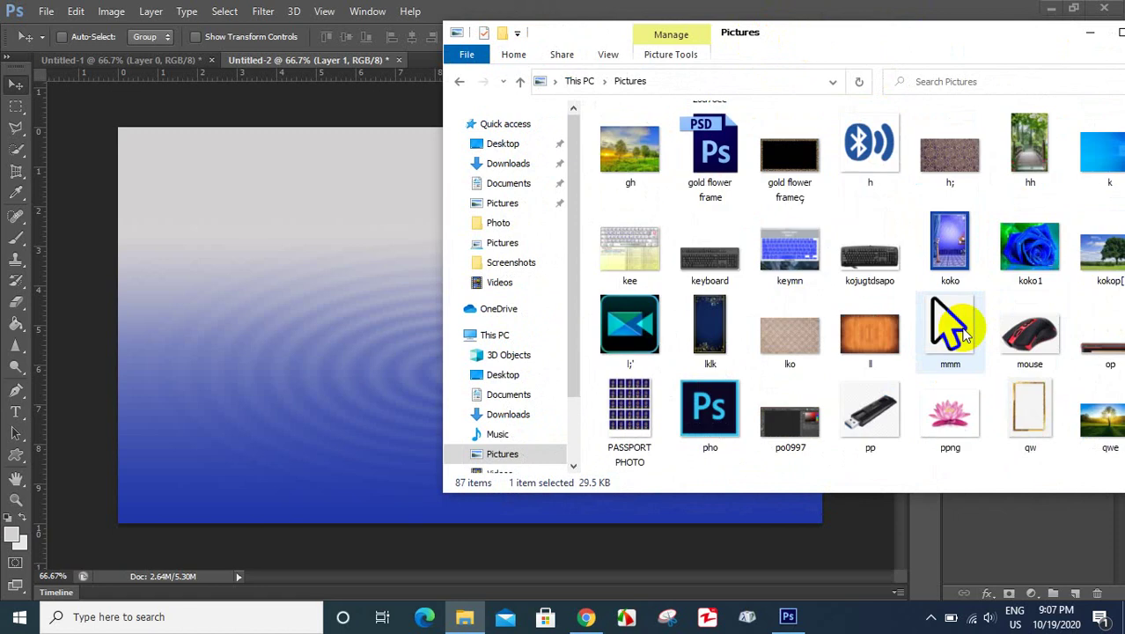
scroll(952, 330, "down", 3)
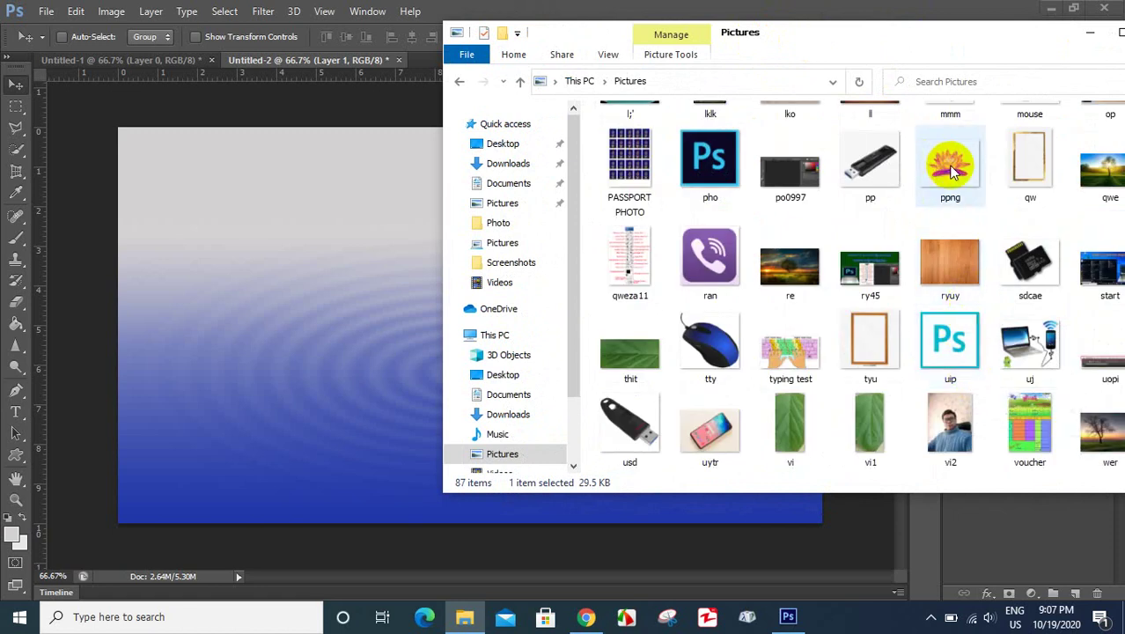
left_click_drag(957, 169, 299, 323)
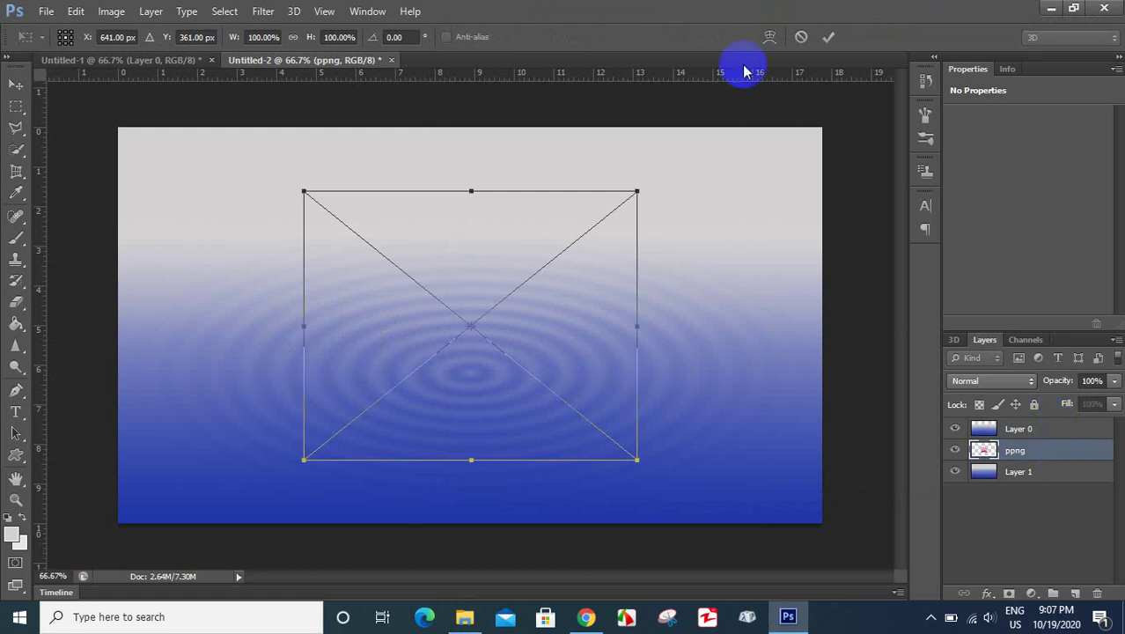
Step: Commit the placed lotus, move the ppng layer to the top, and nudge it upward
left_click(828, 37)
left_click_drag(1065, 451, 1063, 426)
left_click_drag(493, 361, 492, 339)
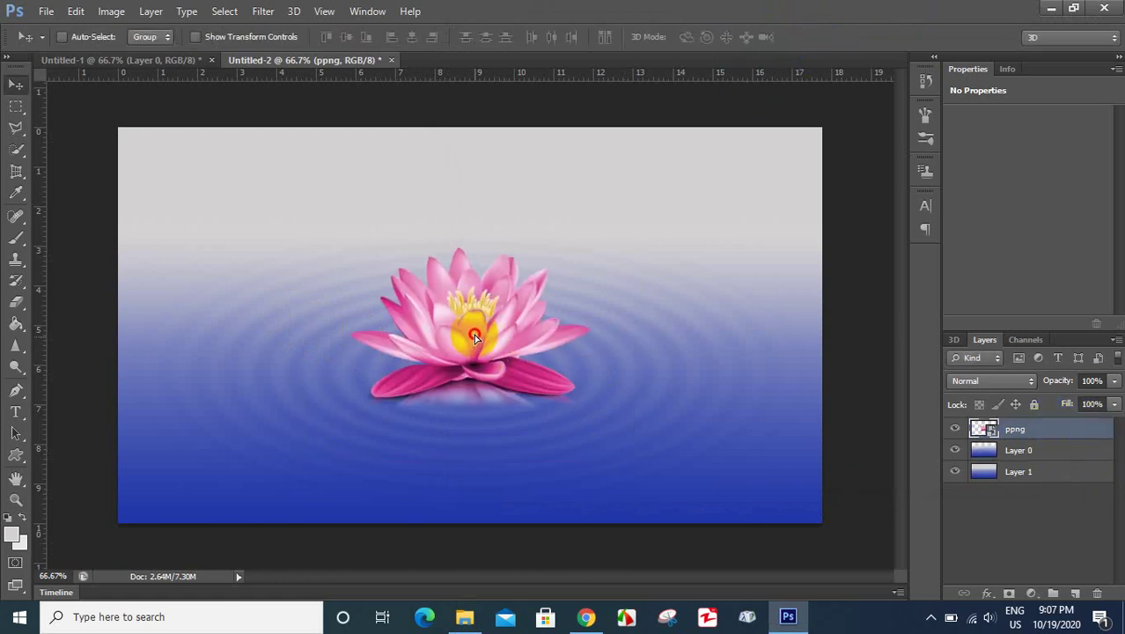
Step: Scale the lotus to about 74.5% and centre it on the ripples
key("ctrl+t")
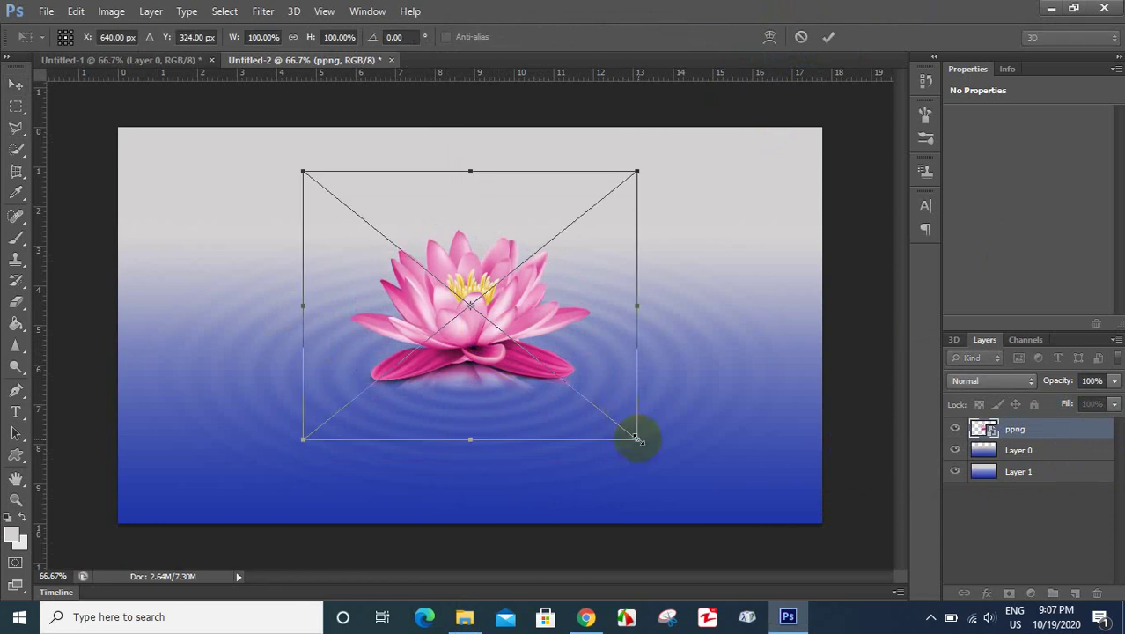
left_click_drag(638, 439, 587, 415)
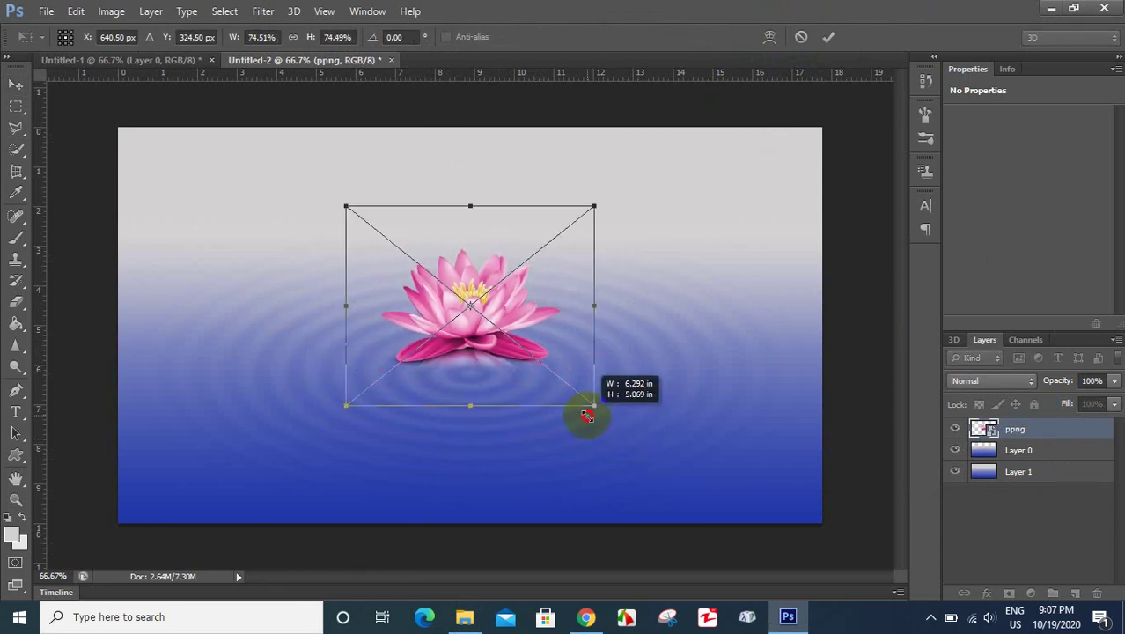
mouse_move(470, 305)
left_mouse_down()
mouse_move(487, 322)
mouse_move(471, 323)
left_mouse_up()
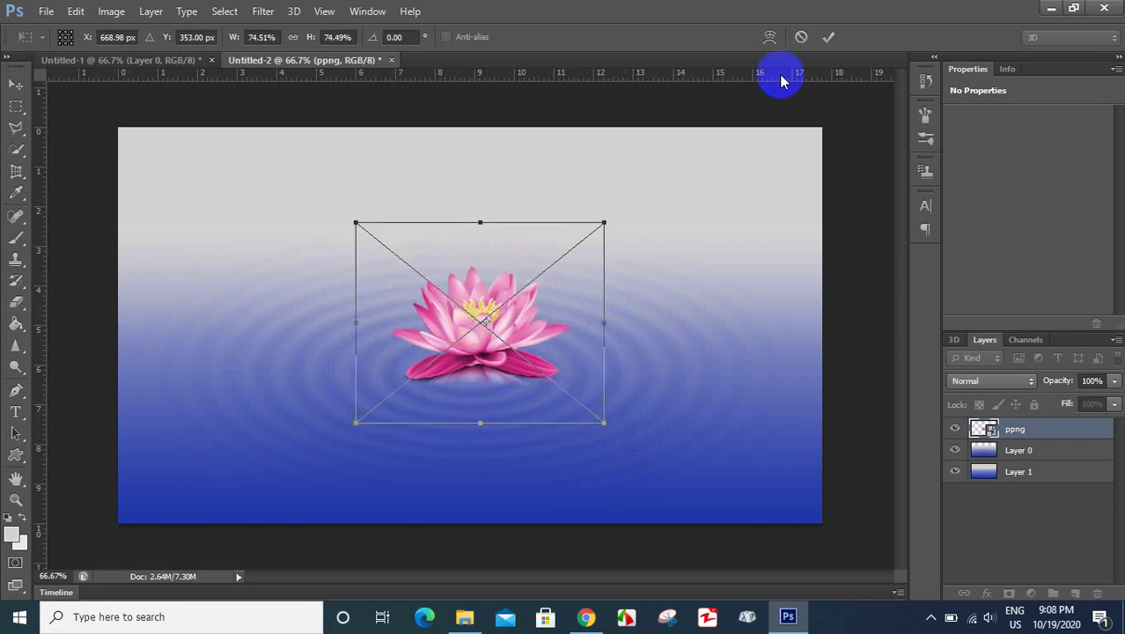
left_click(827, 37)
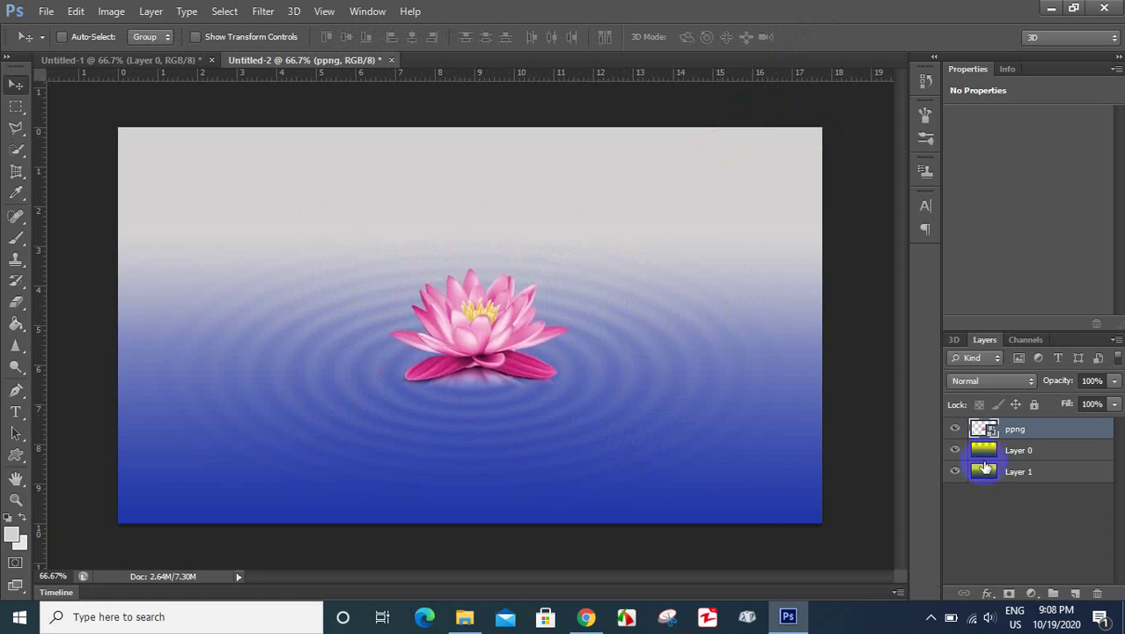
Step: Duplicate the lotus, flip the copy vertically below it, and layer it beneath the original
key("ctrl+j")
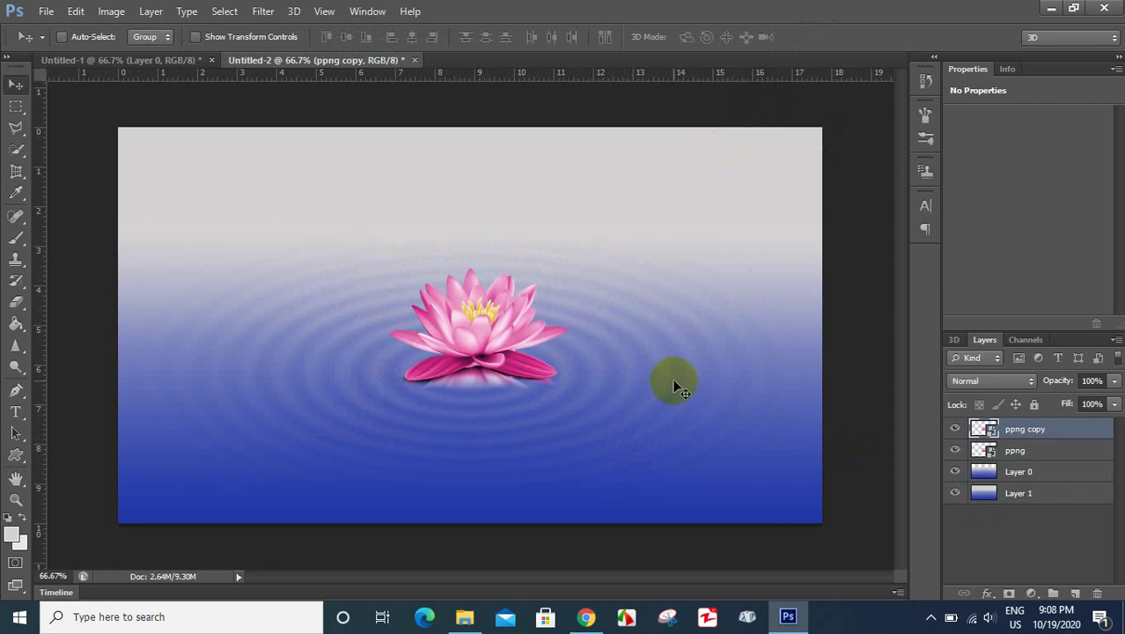
key("ctrl+t")
right_click(480, 348)
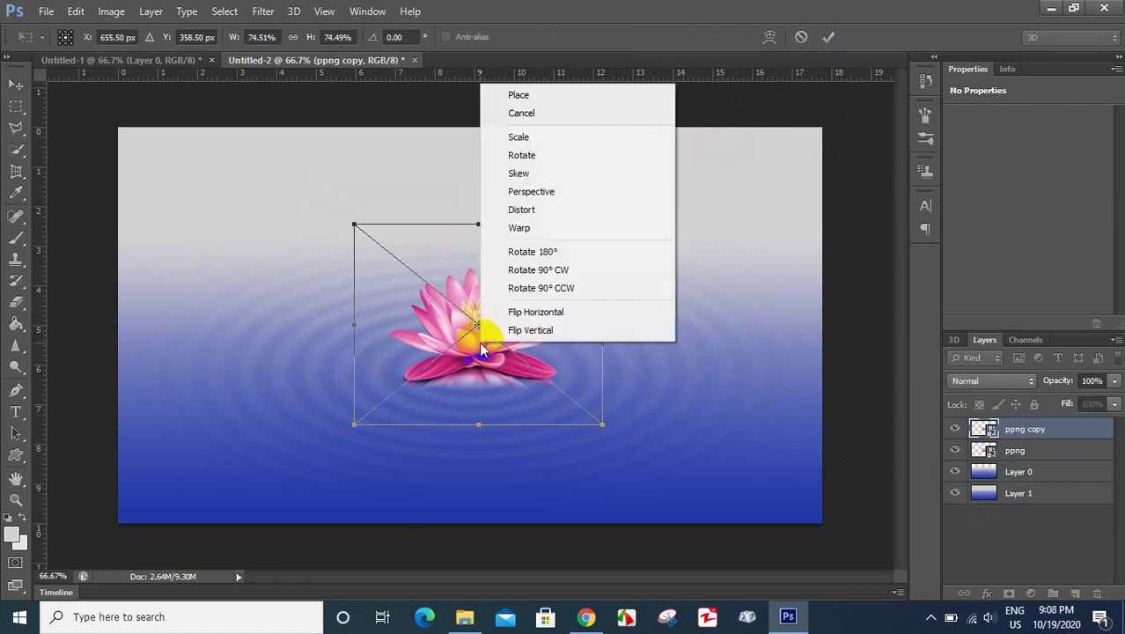
left_click(519, 331)
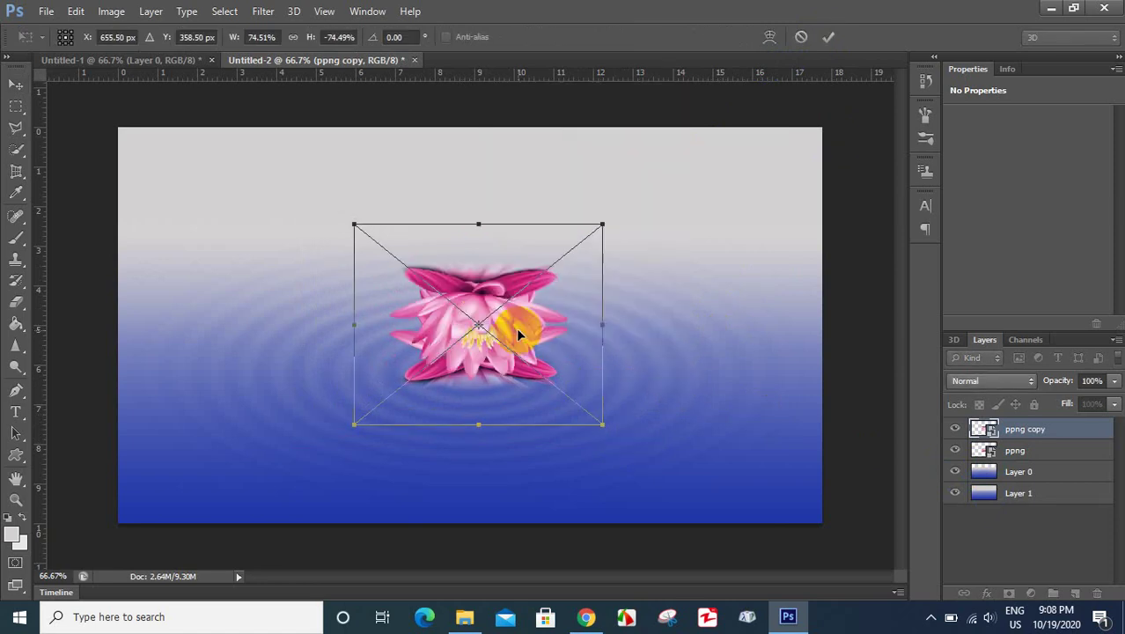
mouse_move(476, 312)
left_mouse_down()
mouse_move(463, 406)
mouse_move(476, 410)
left_mouse_up()
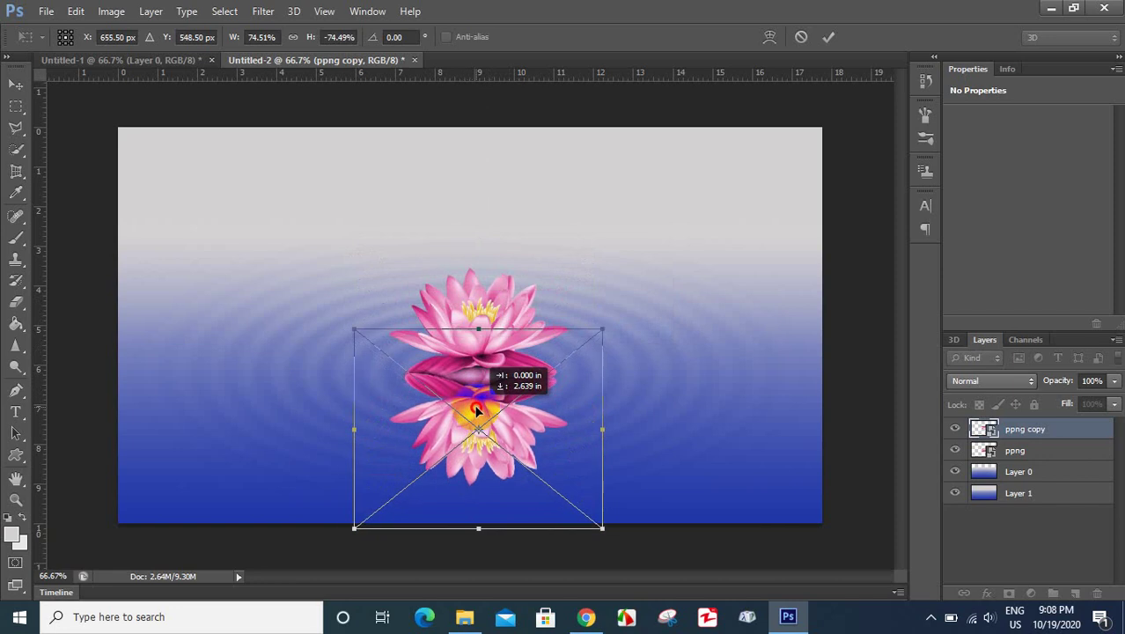
left_click(830, 39)
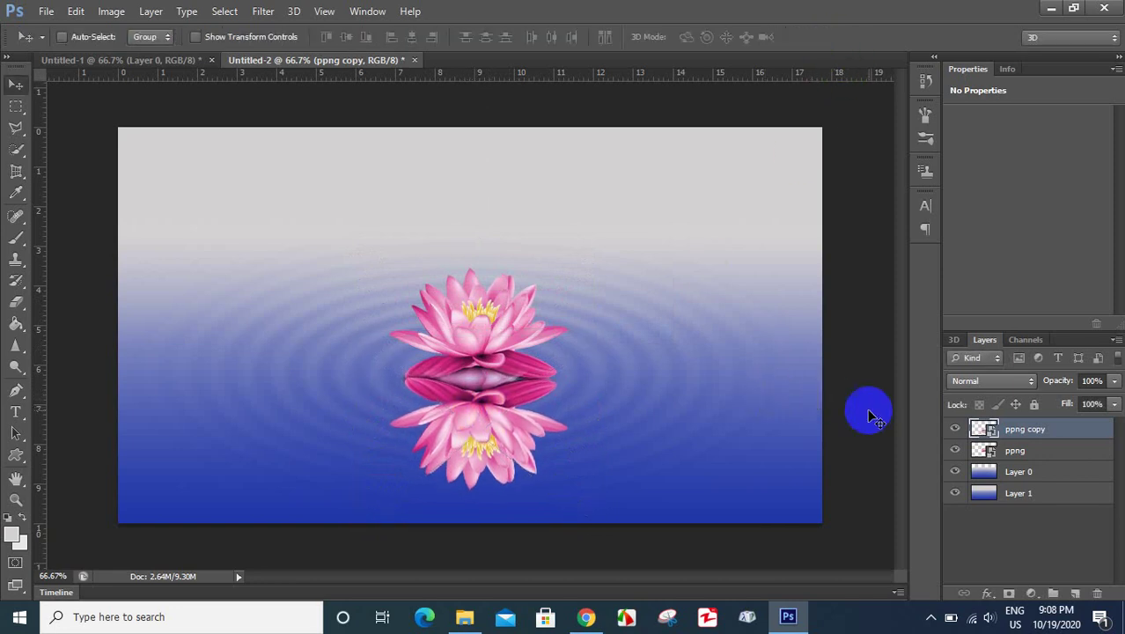
left_click_drag(1038, 437, 1040, 464)
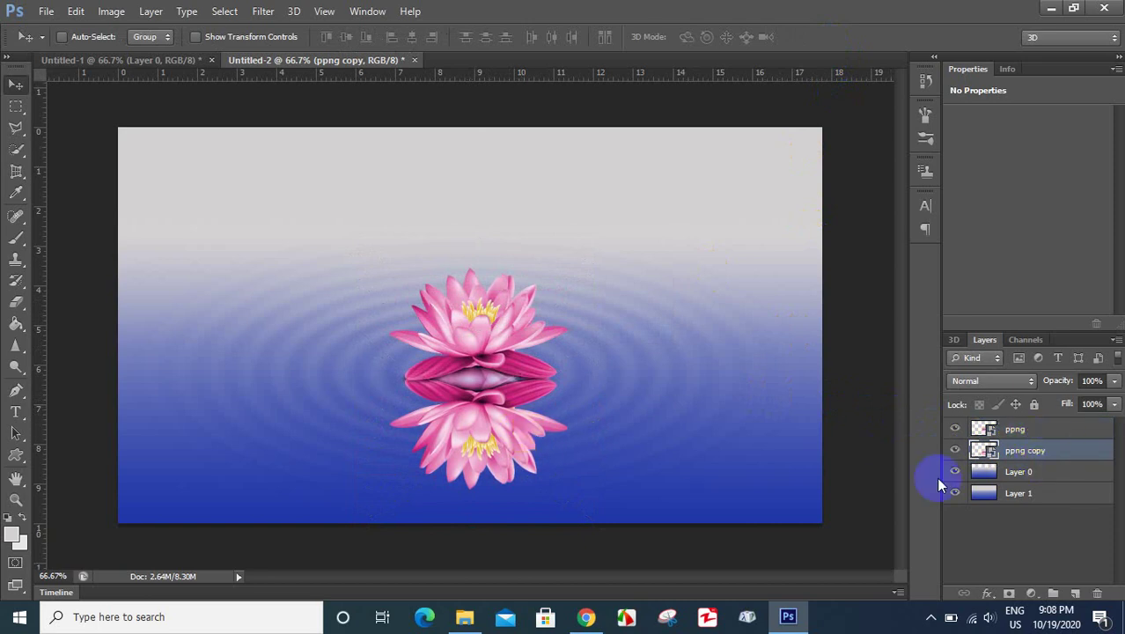
Step: Squash the flipped reflection to a shorter height under the lotus
key("ctrl+t")
left_click_drag(479, 531, 476, 464)
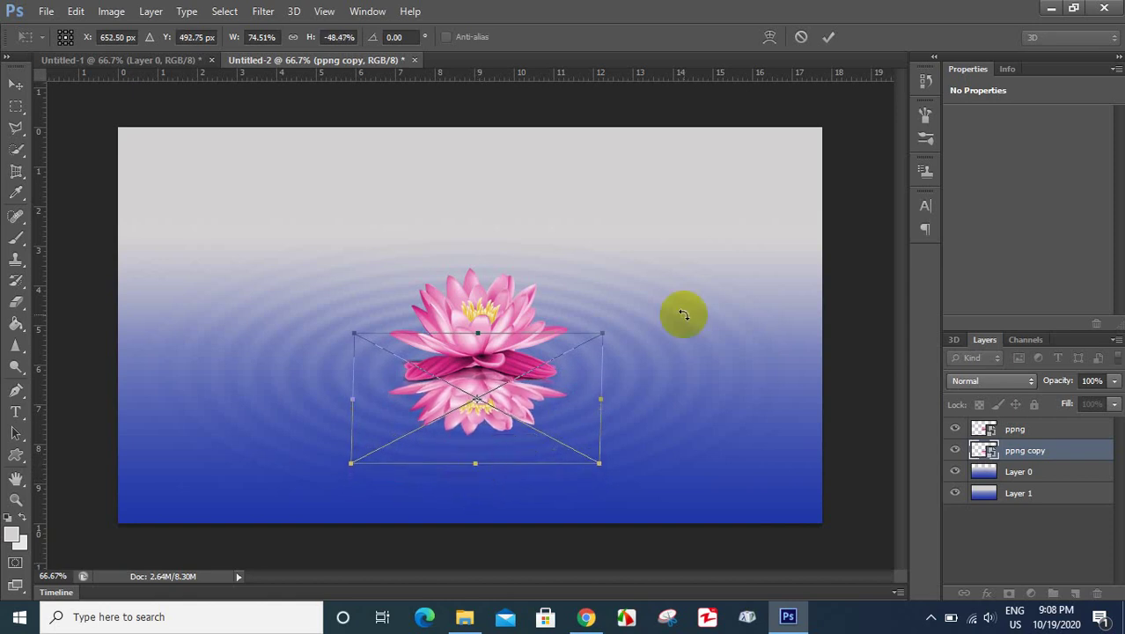
left_click(828, 36)
Step: Lower the reflection layer's opacity to 41%
left_click(1086, 403)
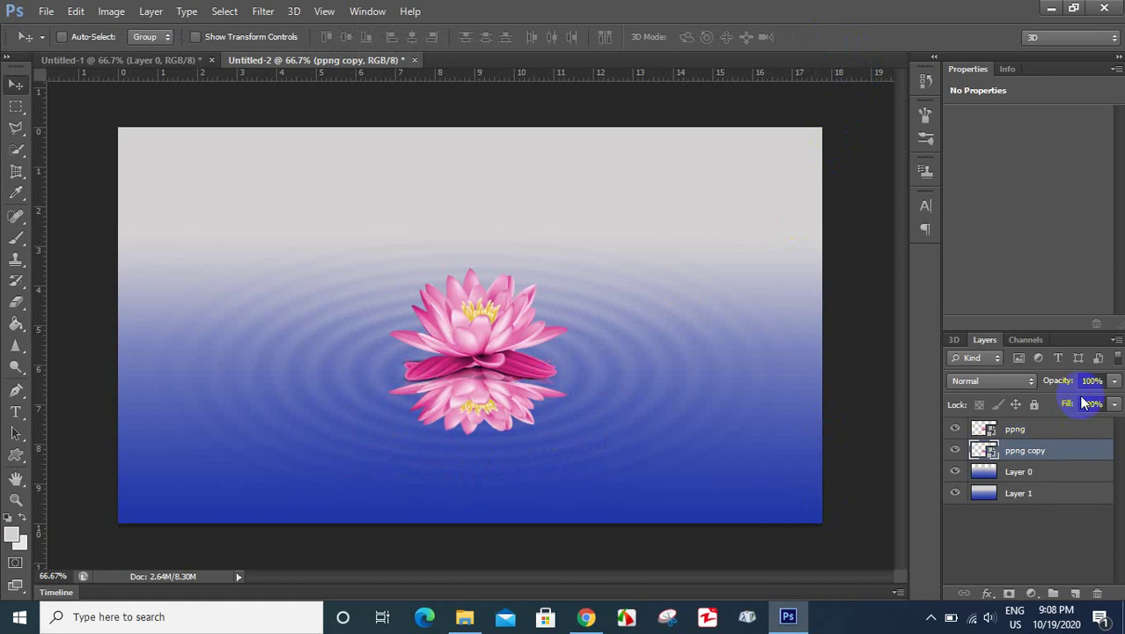
left_click(1114, 382)
left_click_drag(1116, 400, 1081, 401)
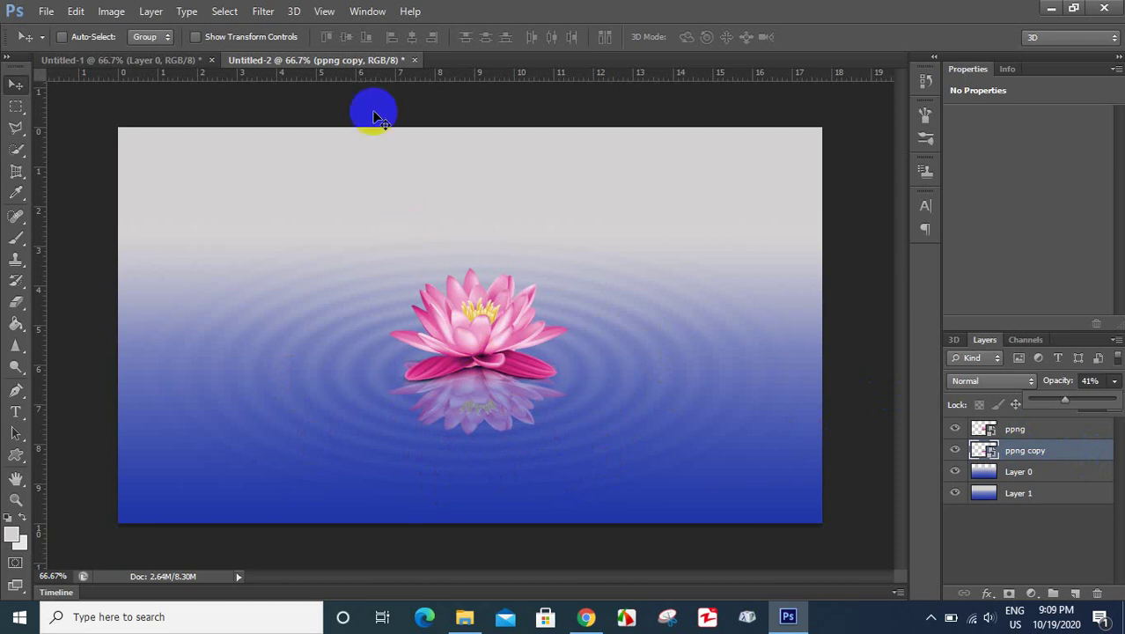
Step: Open the ZigZag filter for the reflection, previewing Pond Ripples at Amount 10, Ridges 11
left_click(264, 11)
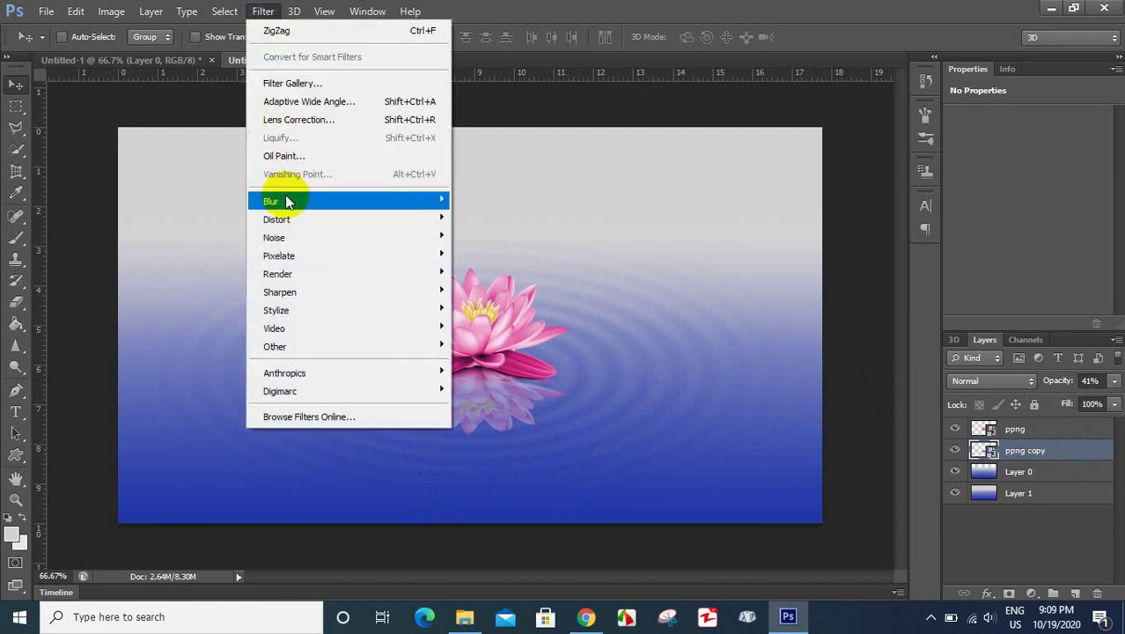
mouse_move(277, 219)
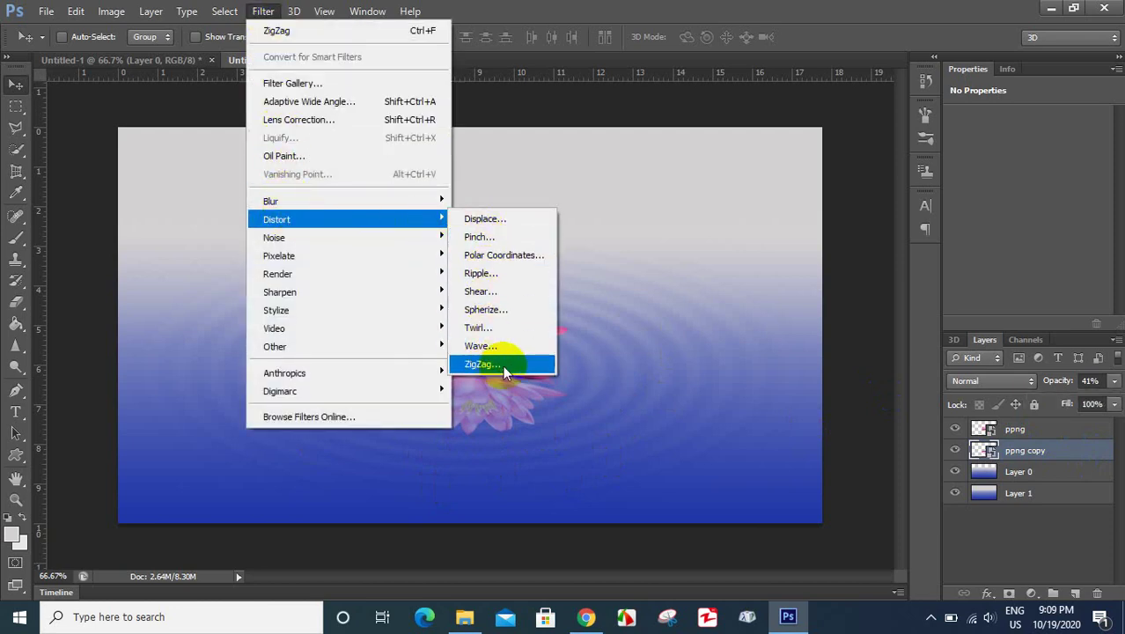
left_click(502, 365)
left_click_drag(583, 88, 719, 72)
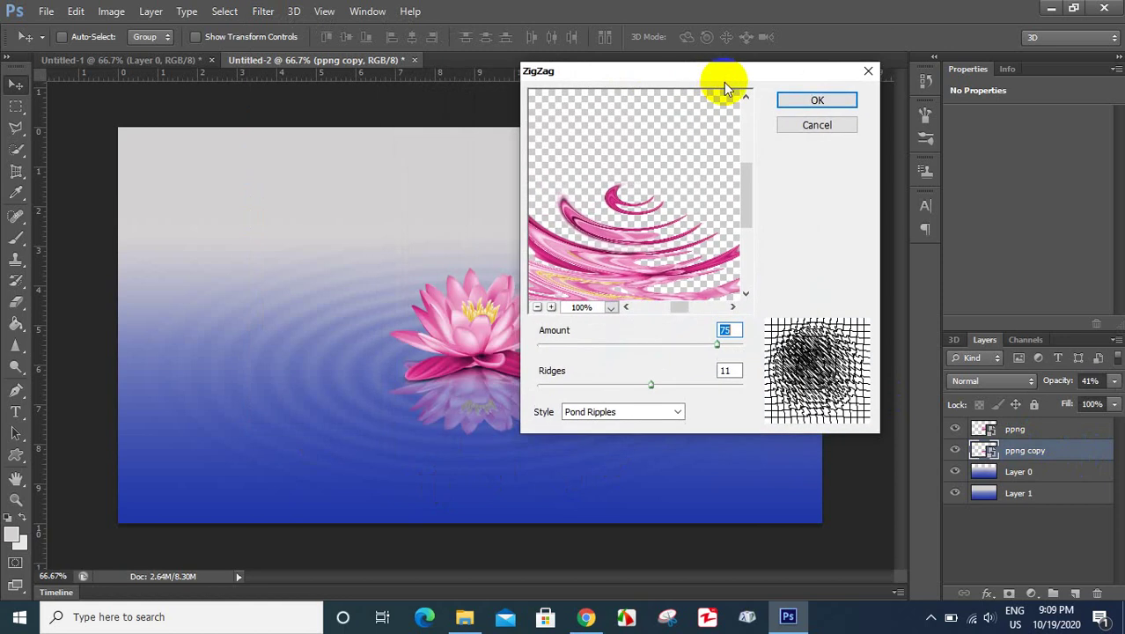
left_click_drag(624, 280, 623, 198)
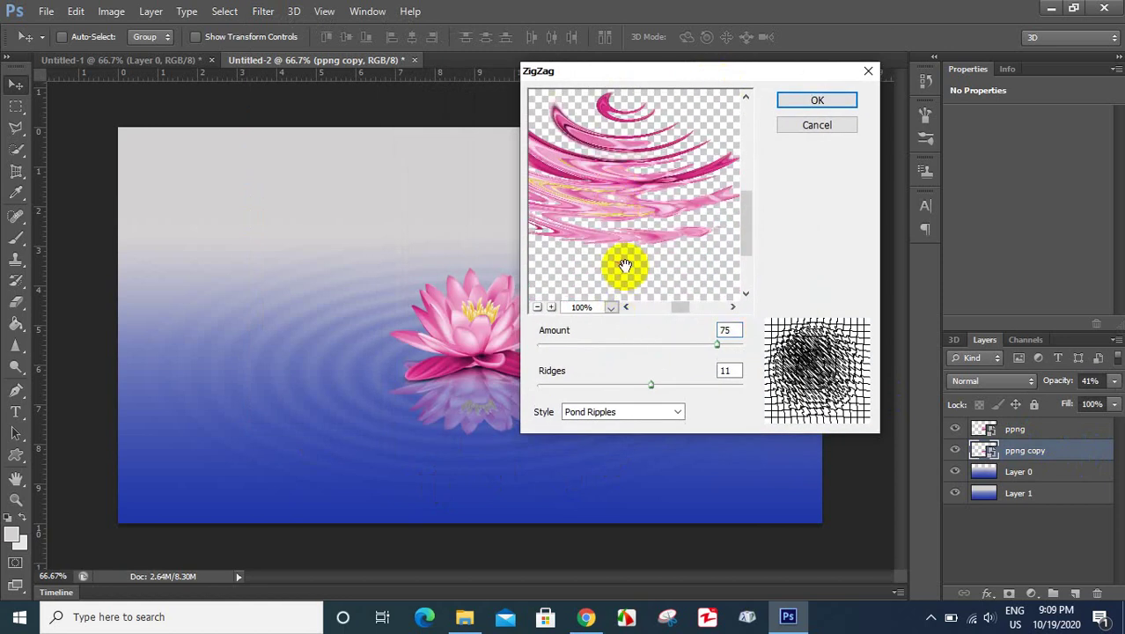
left_click_drag(625, 259, 627, 209)
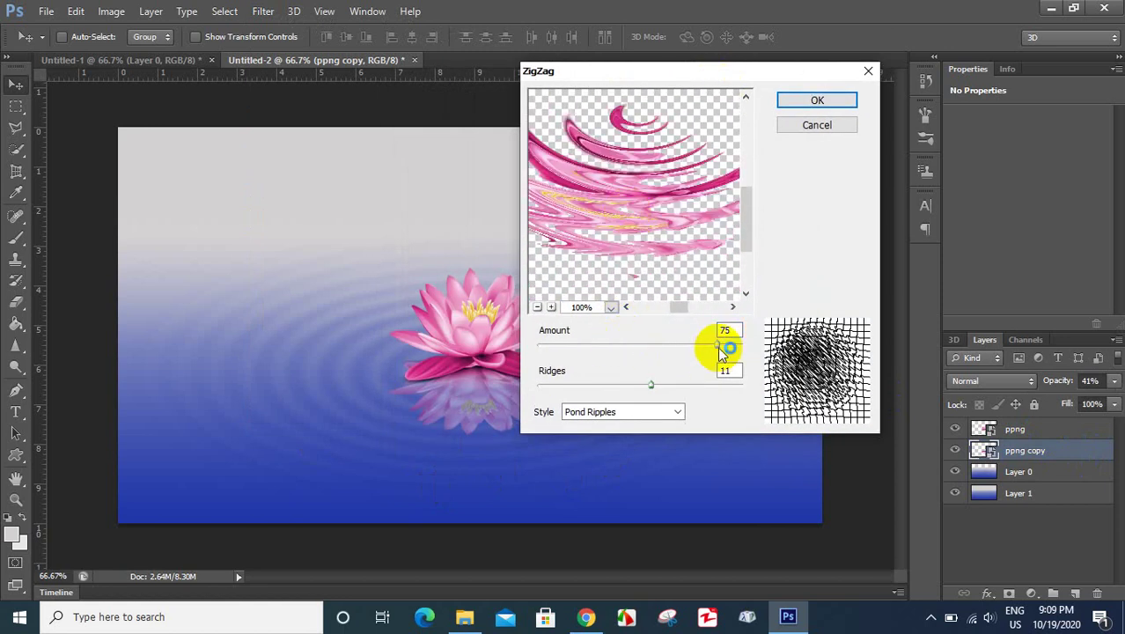
left_click_drag(716, 344, 656, 353)
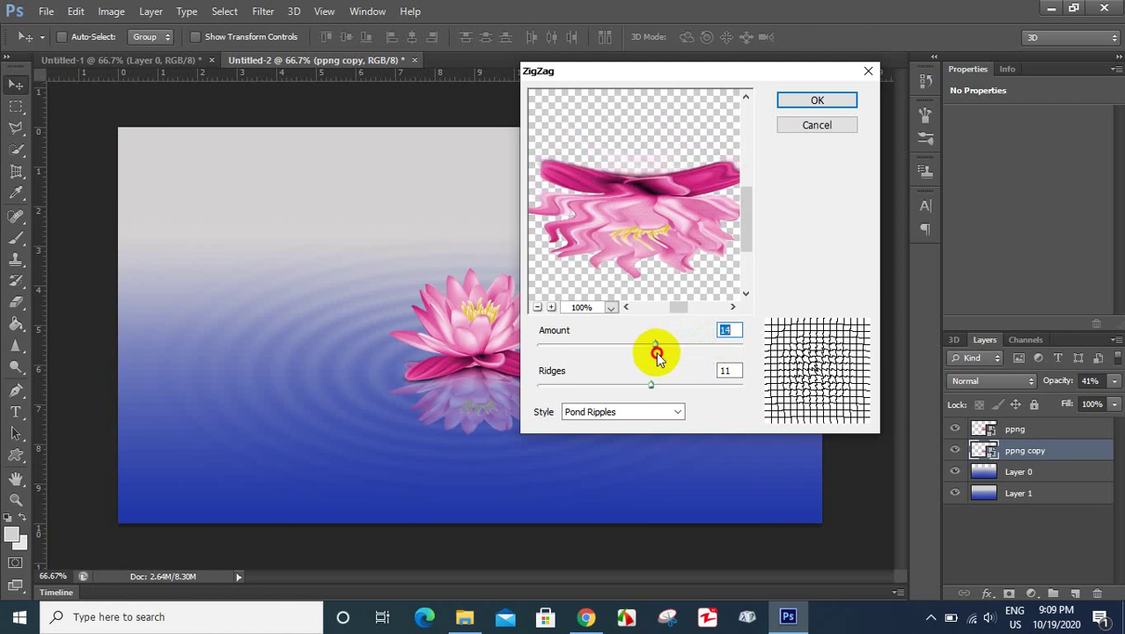
mouse_move(655, 352)
left_mouse_down()
mouse_move(639, 387)
mouse_move(659, 385)
mouse_move(649, 389)
left_mouse_up()
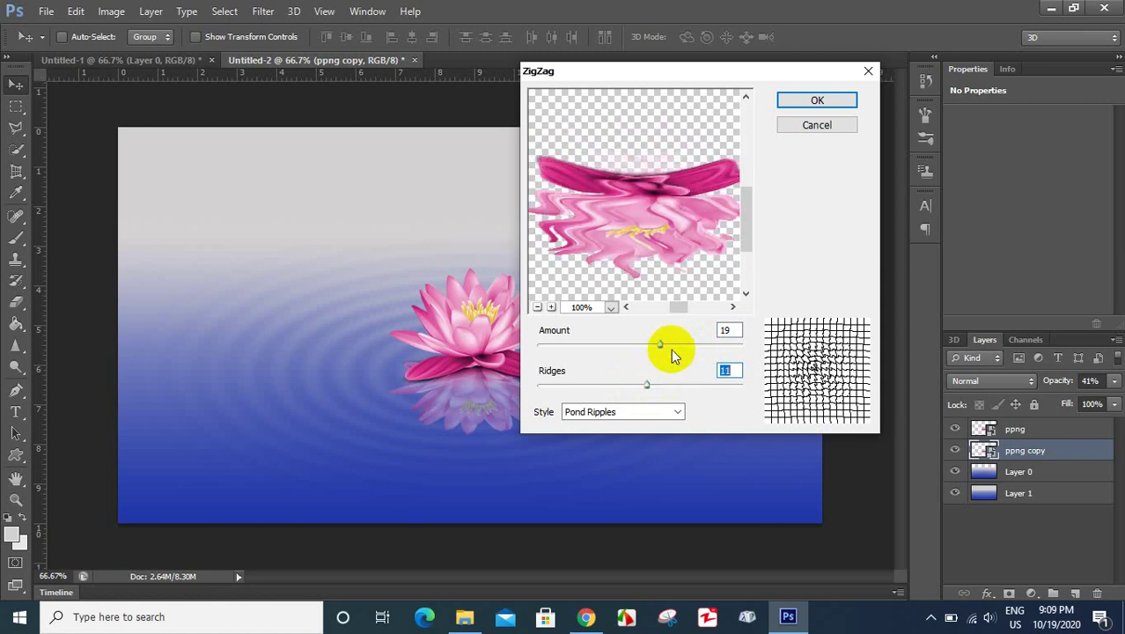
left_click_drag(659, 345, 655, 348)
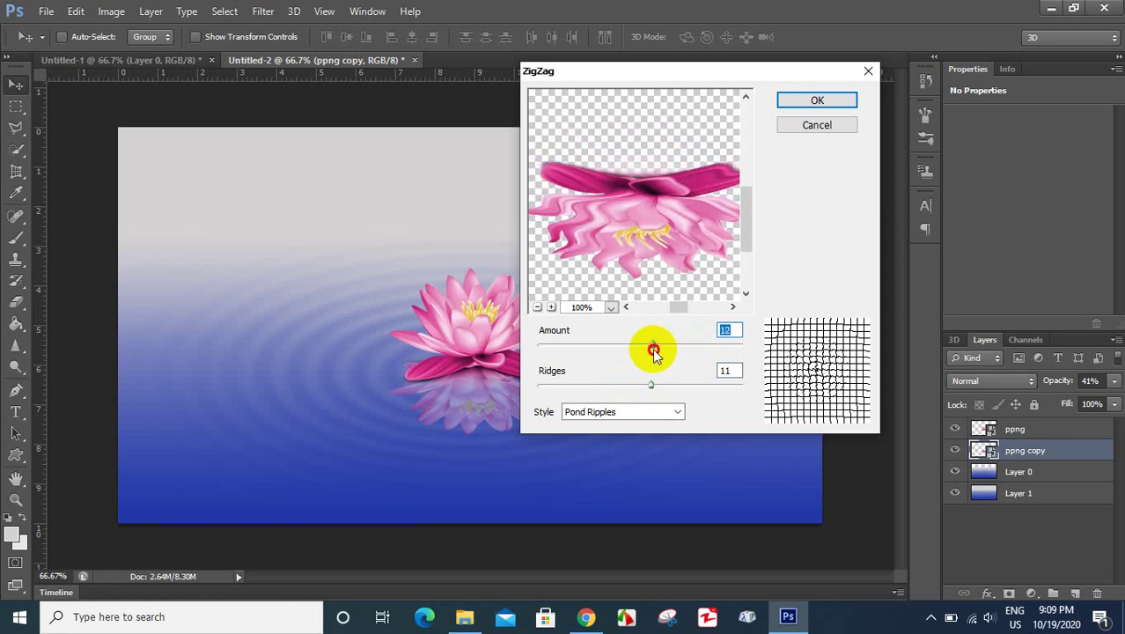
Step: Apply ZigZag as a smart filter and stretch the reflection to about 53% height
left_click(797, 101)
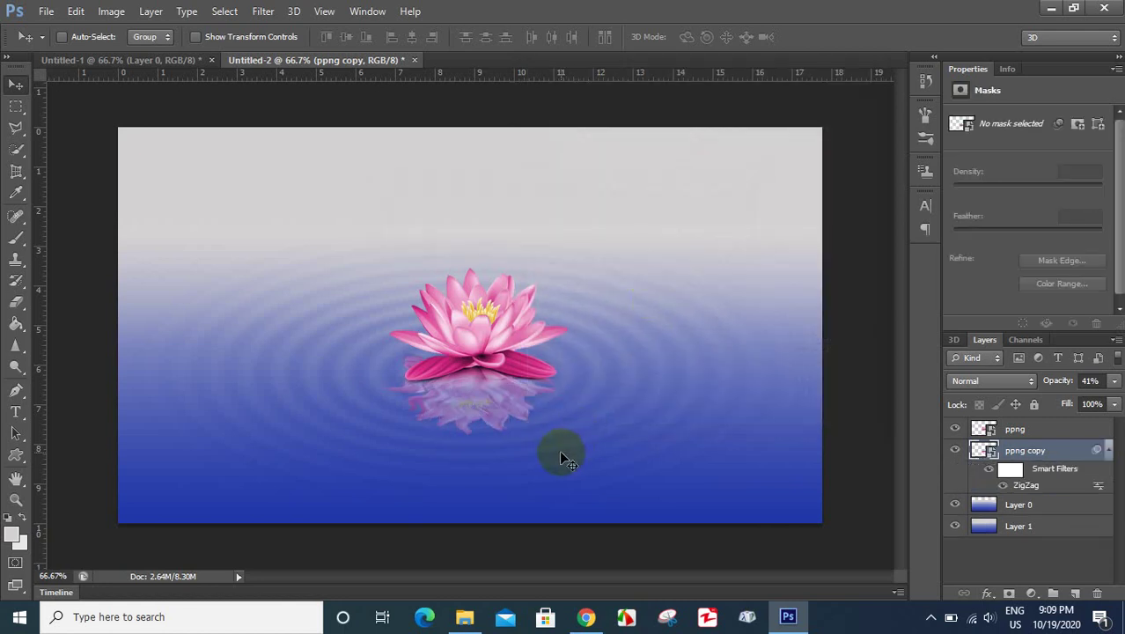
key("ctrl+t")
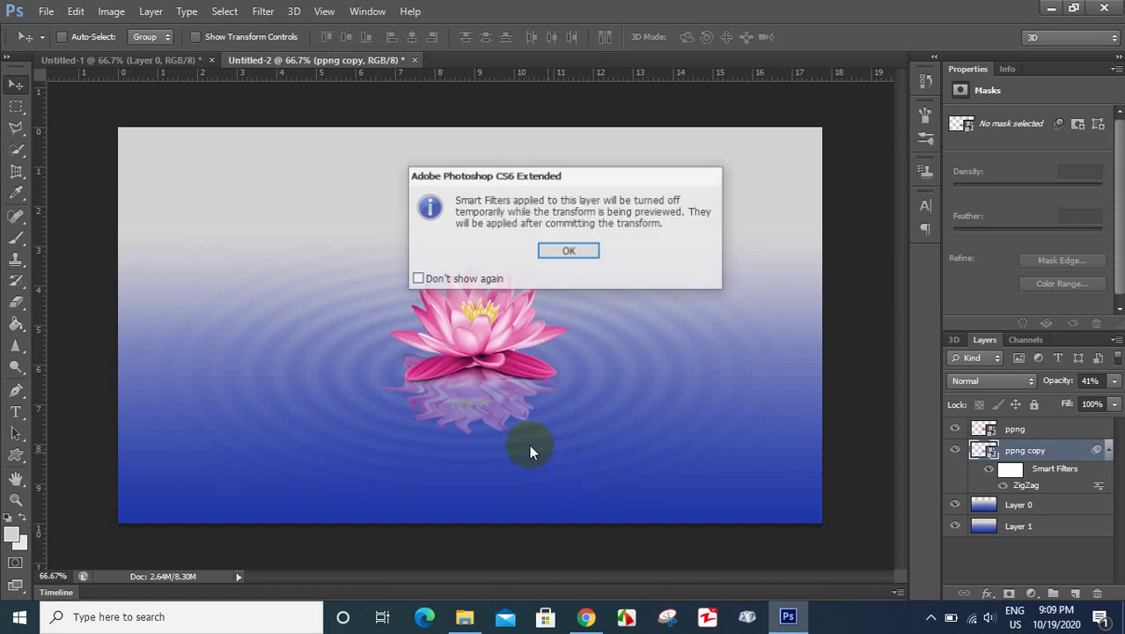
left_click(572, 253)
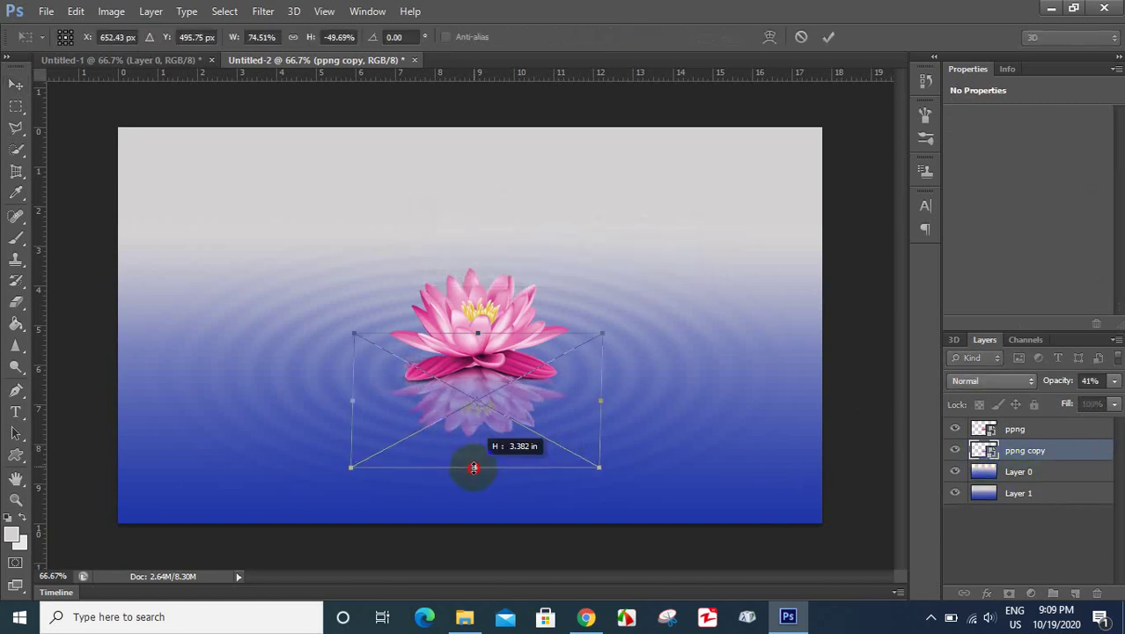
left_click_drag(474, 464, 473, 476)
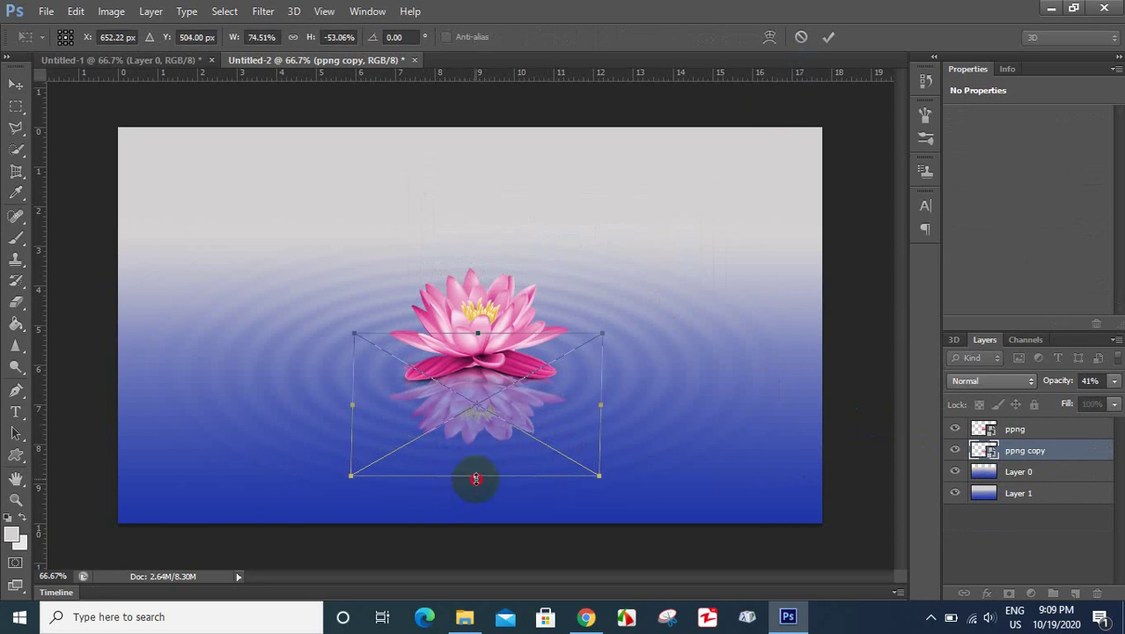
left_click(829, 37)
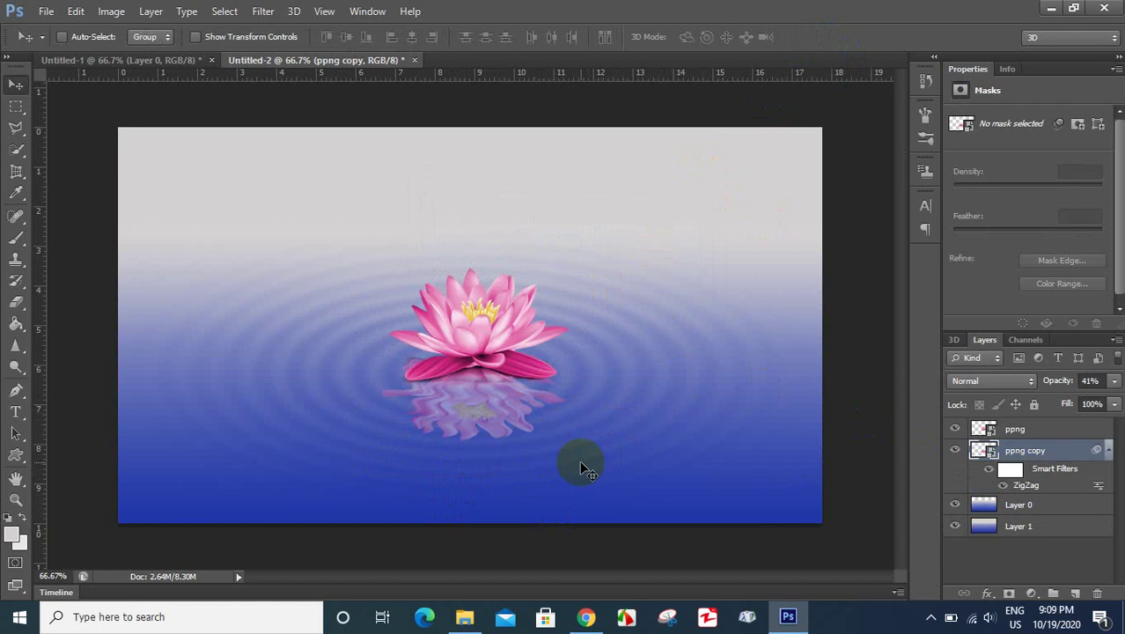
Step: Reopen ZigZag for the reflection with Amount -5 and Ridges 10
left_click(1041, 476)
left_click(263, 10)
mouse_move(276, 219)
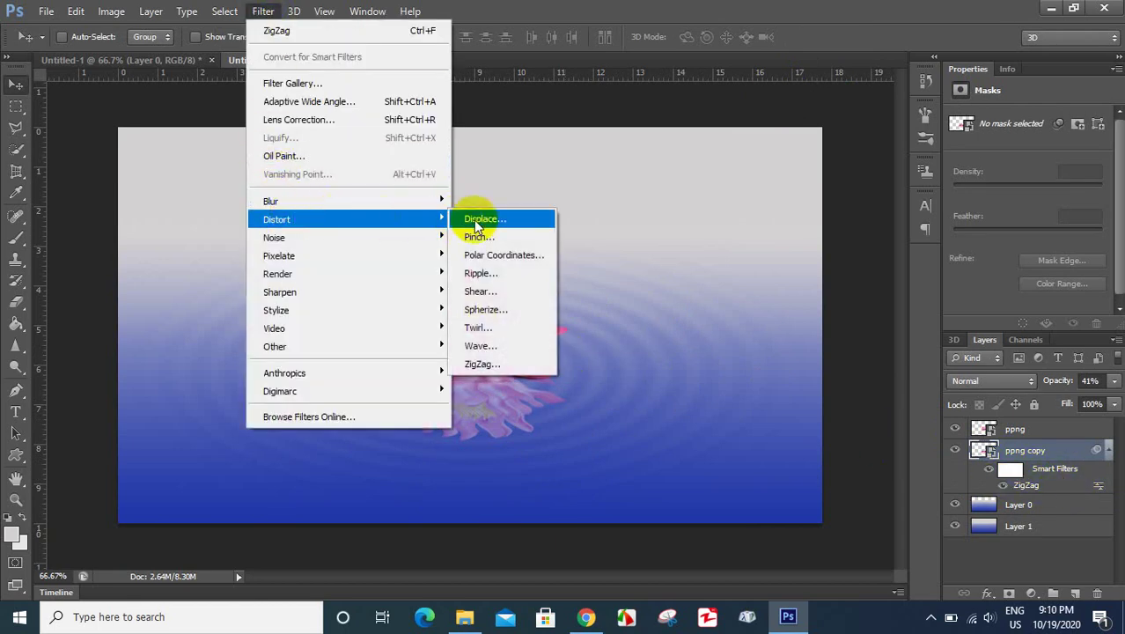
left_click(491, 364)
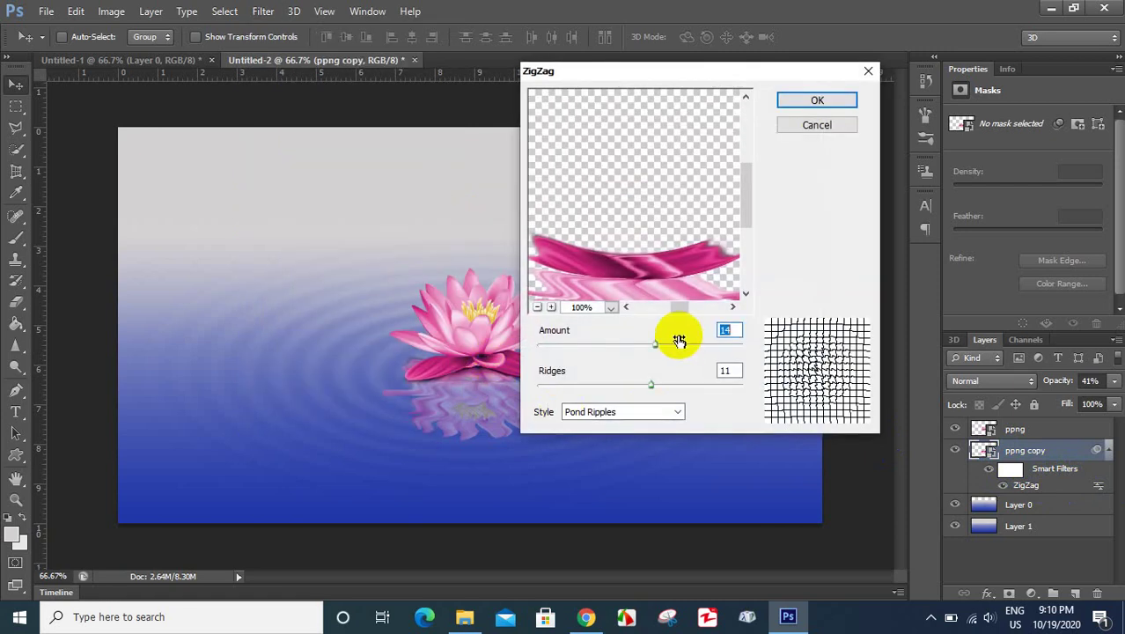
left_click_drag(658, 288, 653, 181)
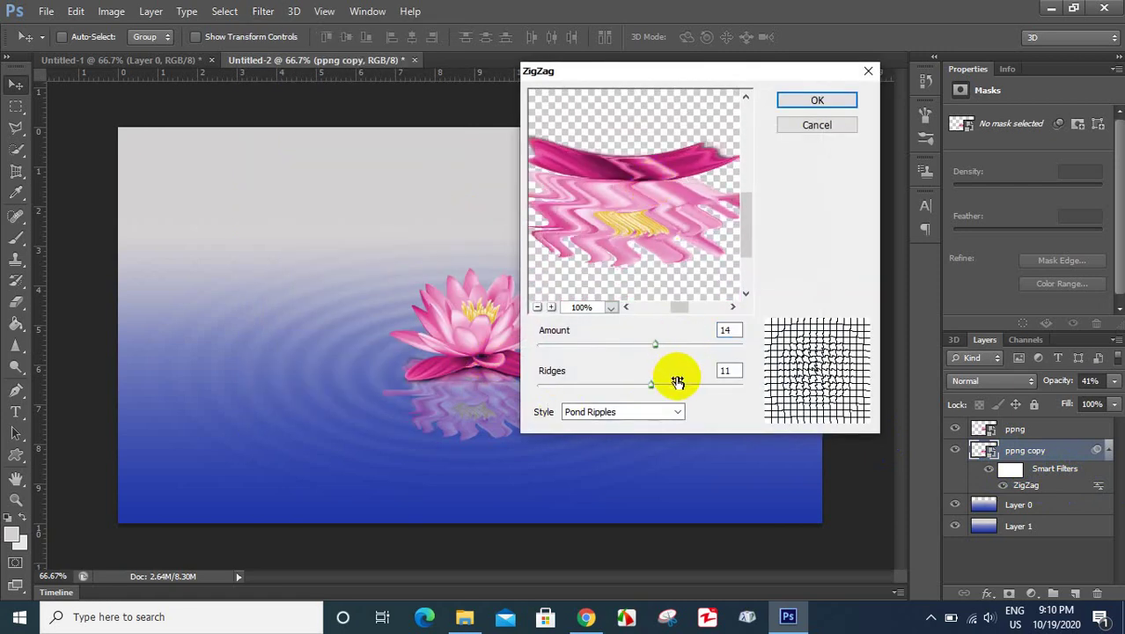
left_click_drag(654, 348, 634, 349)
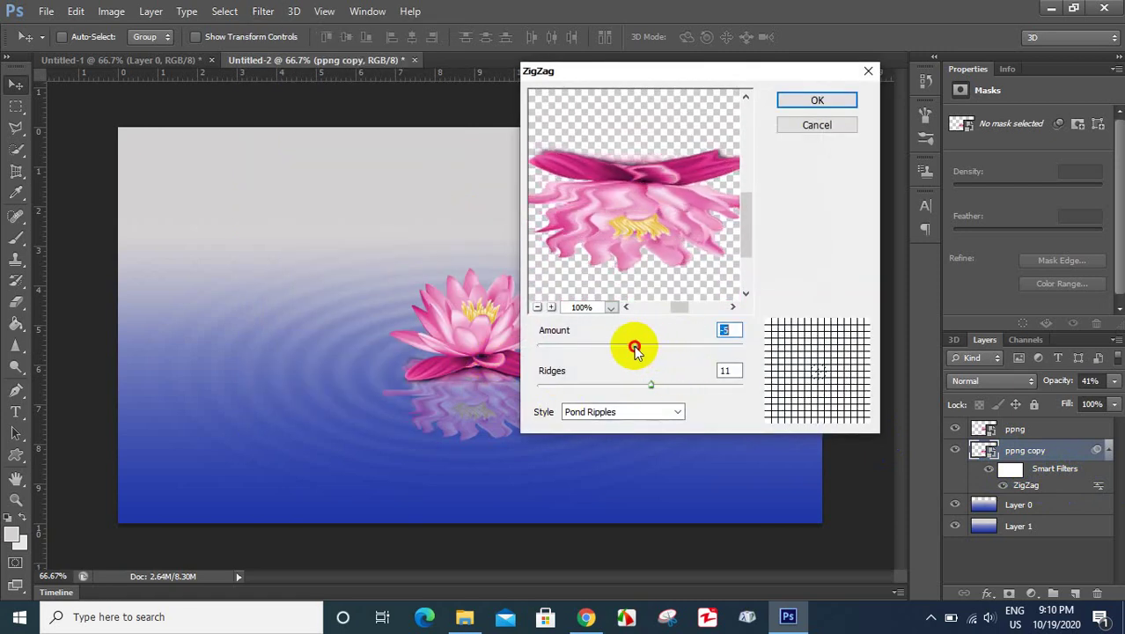
left_click_drag(650, 389, 665, 389)
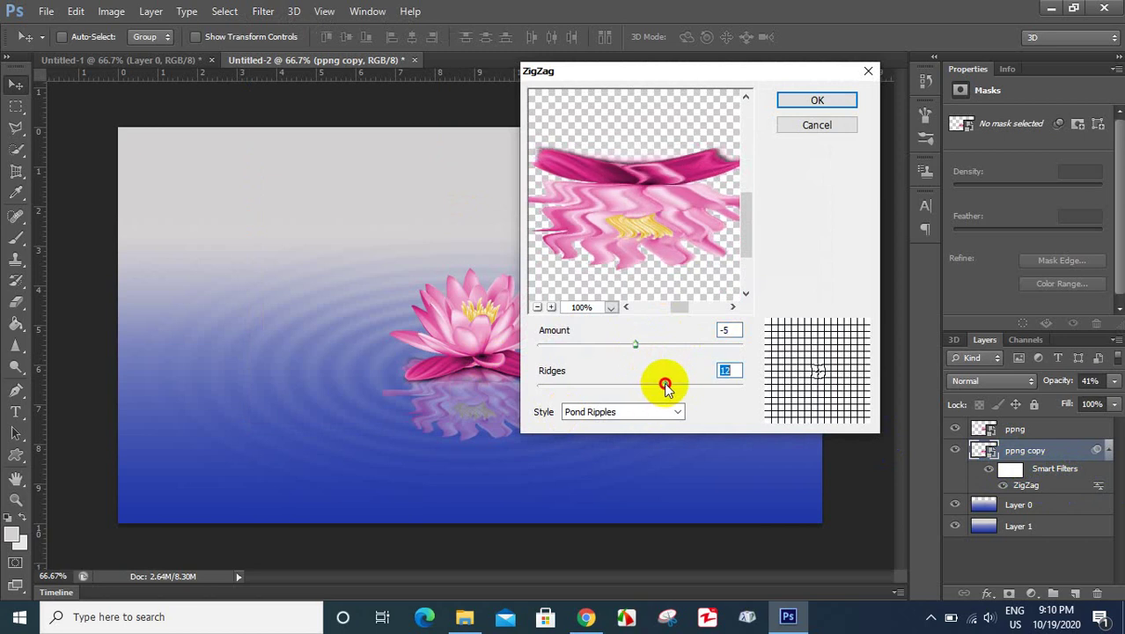
left_click_drag(654, 388, 656, 388)
left_click_drag(658, 387, 642, 387)
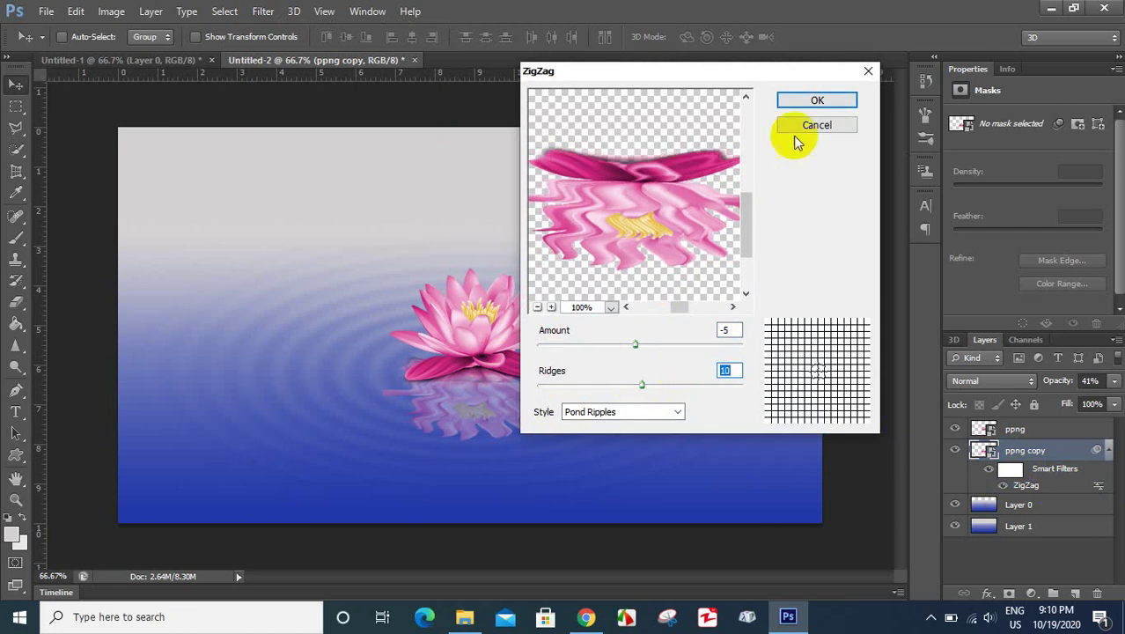
Step: Apply the second ZigZag filter and fade the reflection to 28% opacity
left_click(815, 100)
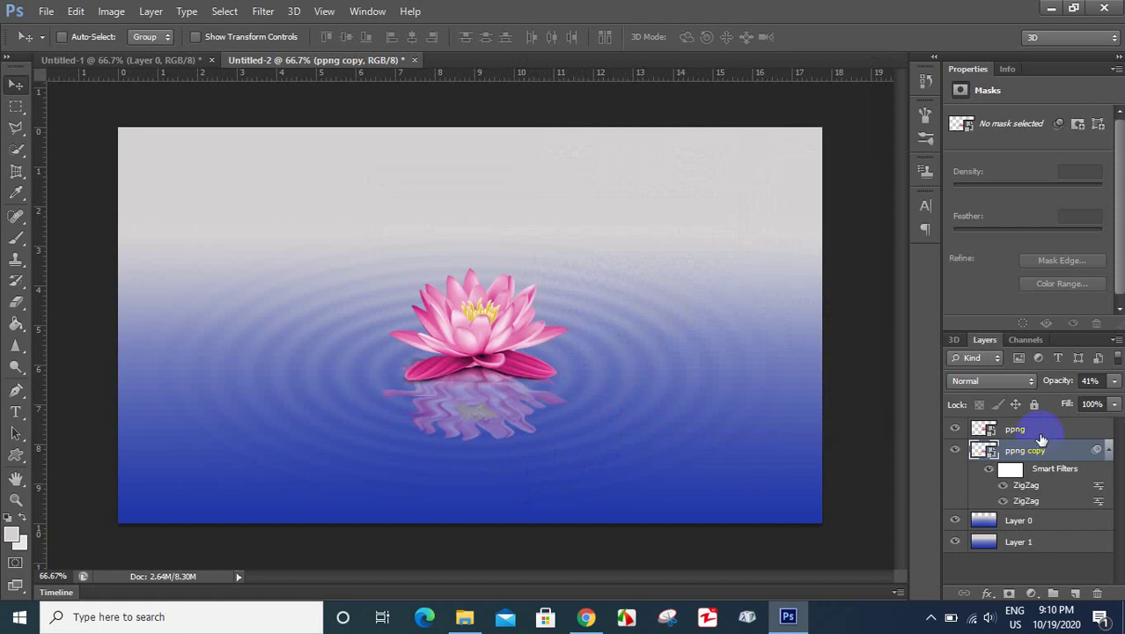
left_click(971, 452)
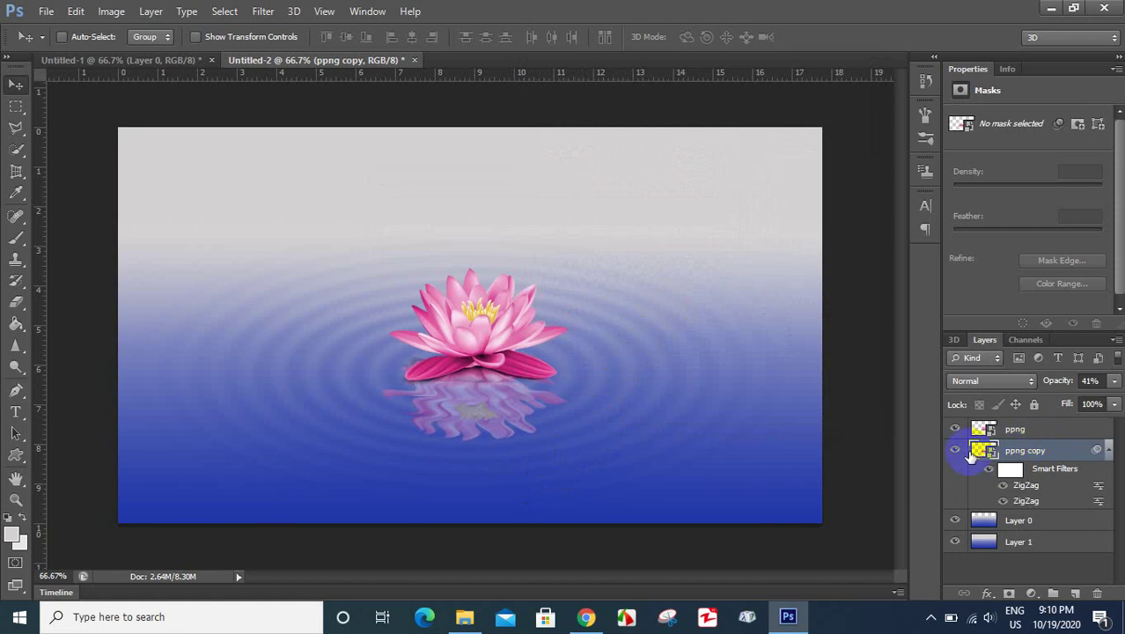
left_click(1115, 380)
left_click_drag(1115, 380, 1058, 404)
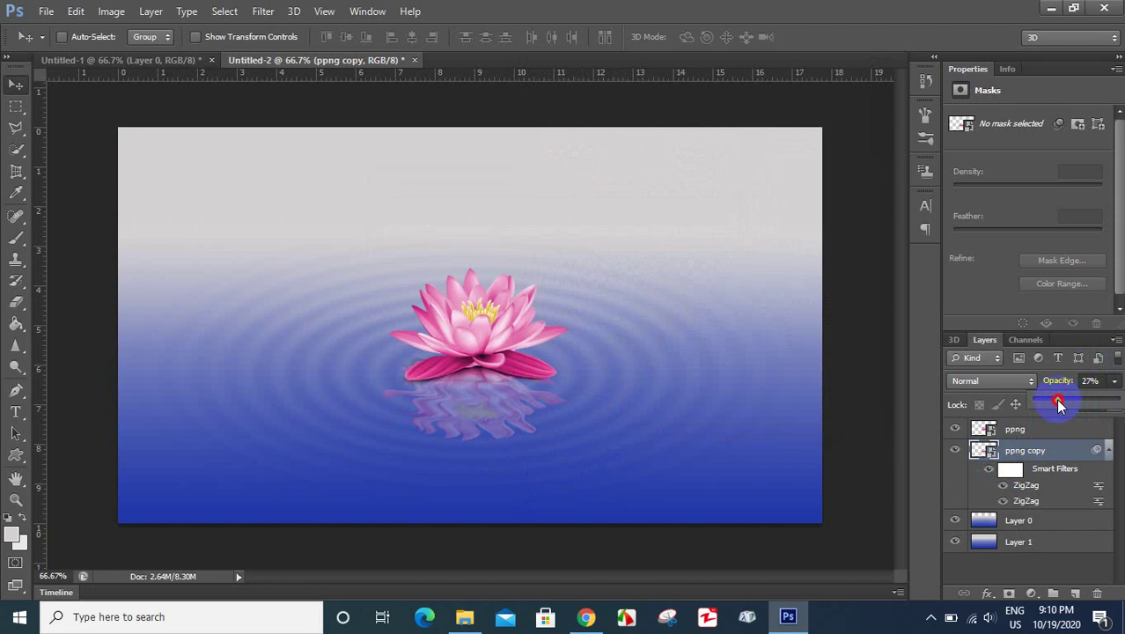
left_click_drag(1058, 403, 1060, 403)
Step: Toggle the reflection's smart filters and first ZigZag on and off to compare
left_click(989, 473)
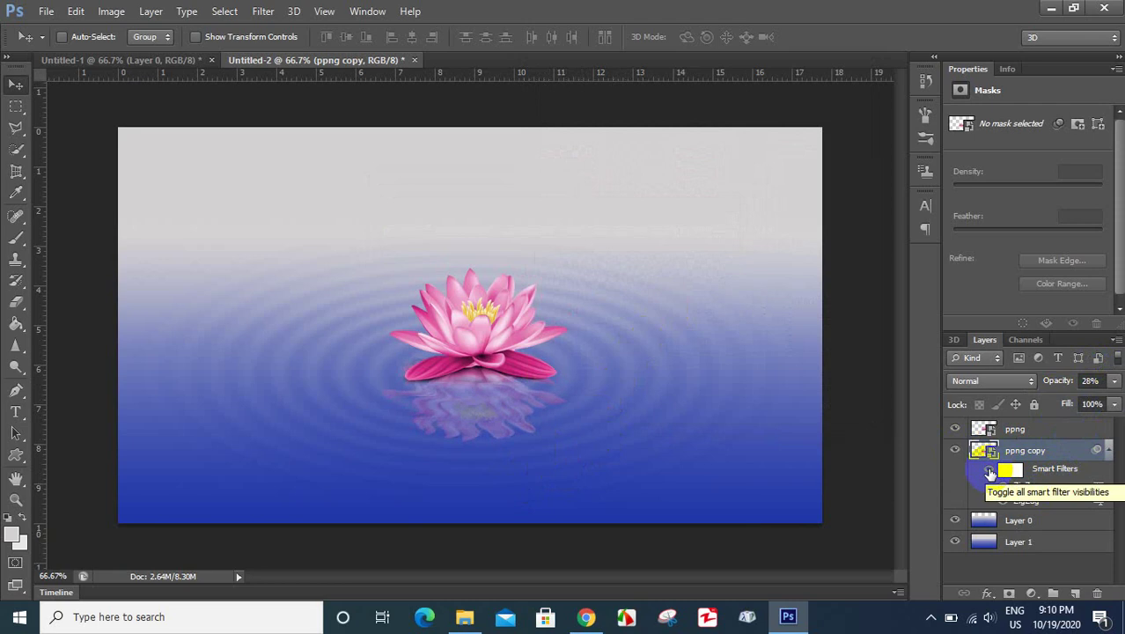
left_click(990, 474)
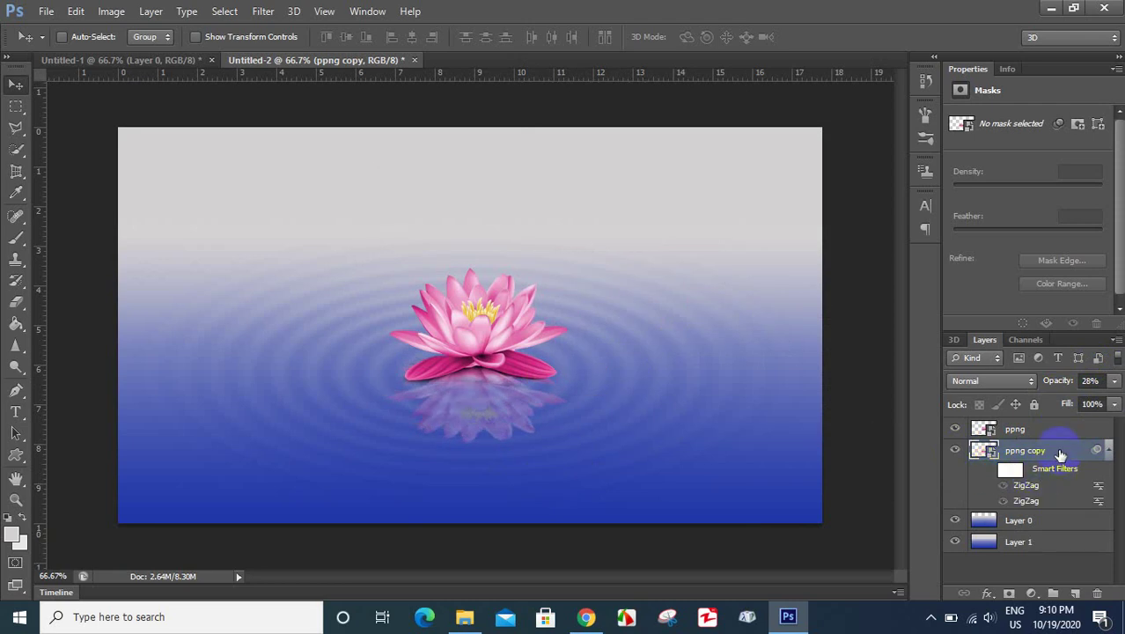
left_click(1002, 485)
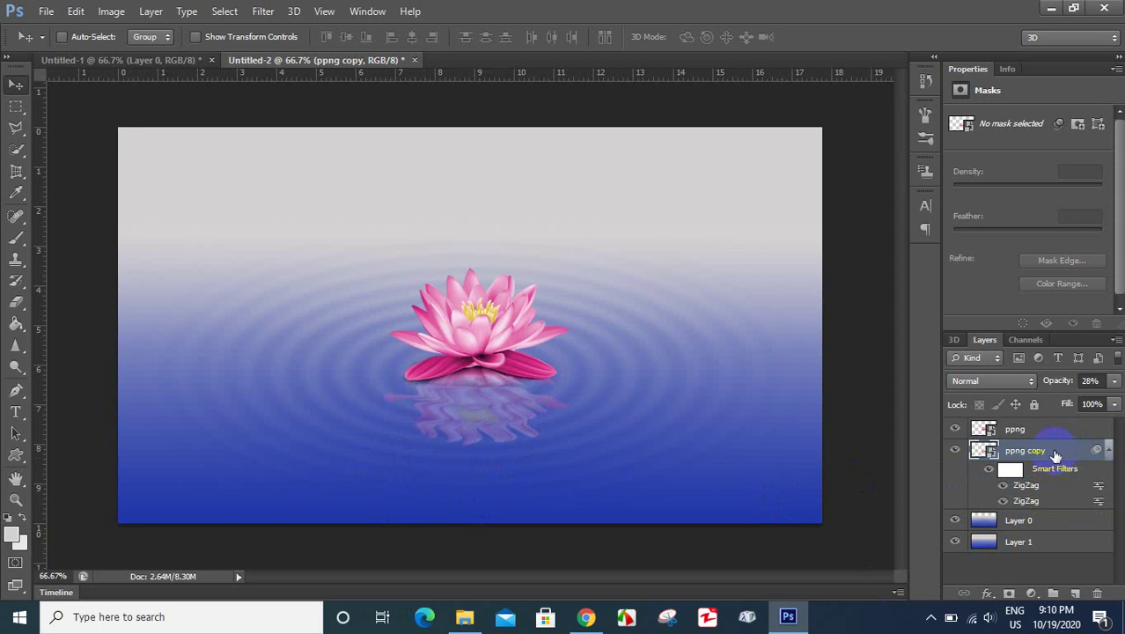
Step: Settle the reflection's opacity at 24%
left_click(1113, 380)
left_click_drag(1058, 400, 1049, 402)
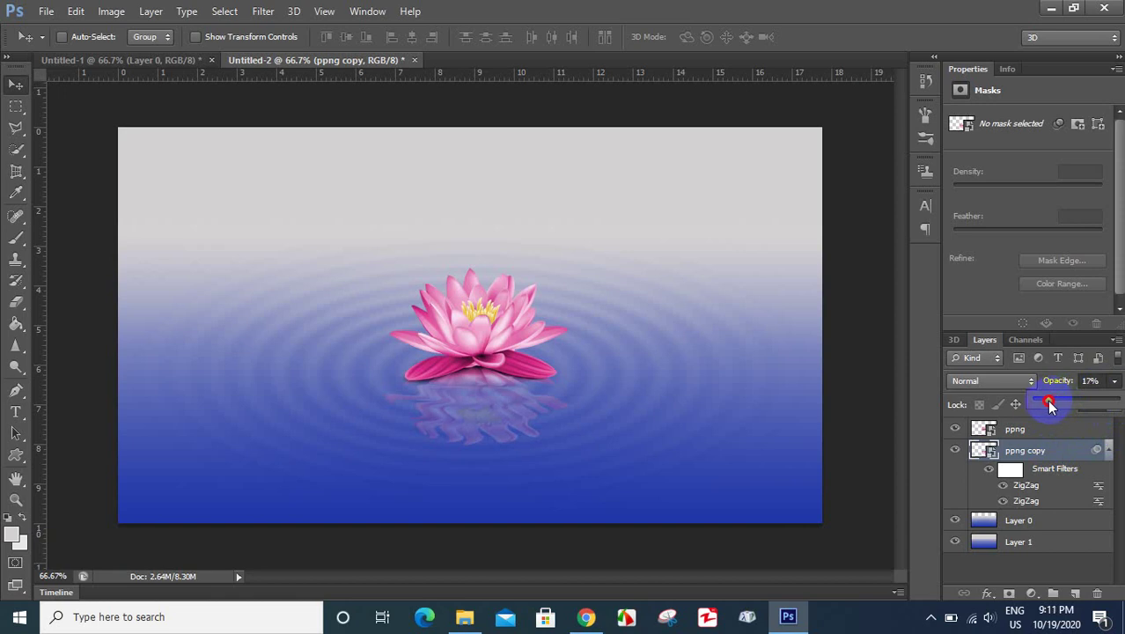
left_click(283, 405)
left_click_drag(1048, 402, 1056, 405)
left_click(1026, 431)
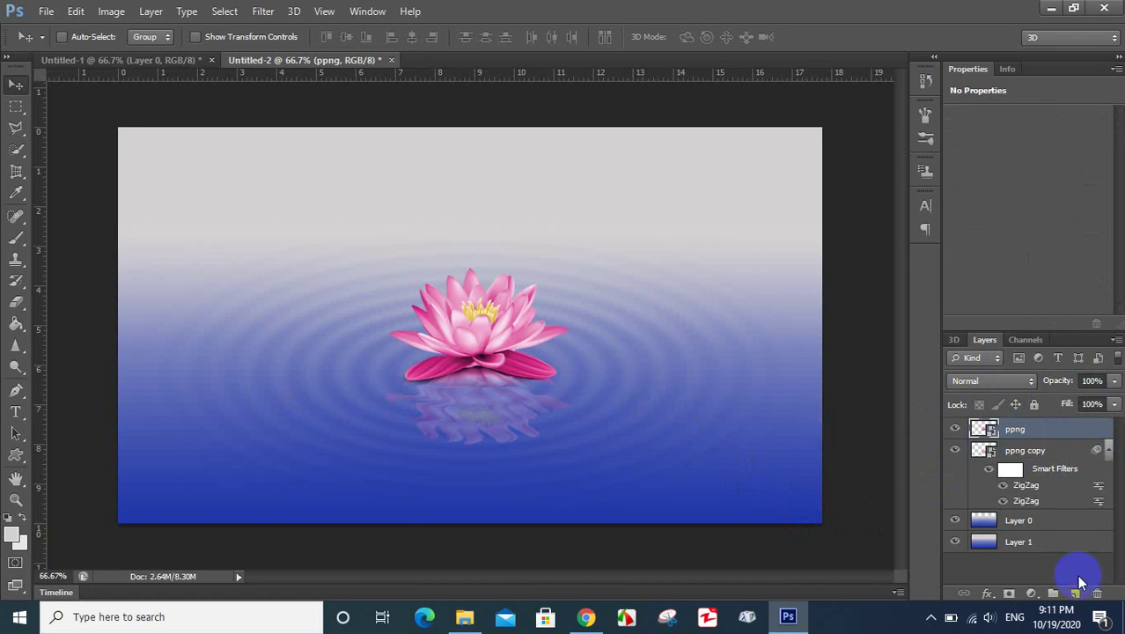
Step: Rasterize the ppng lotus layer
left_click(983, 429)
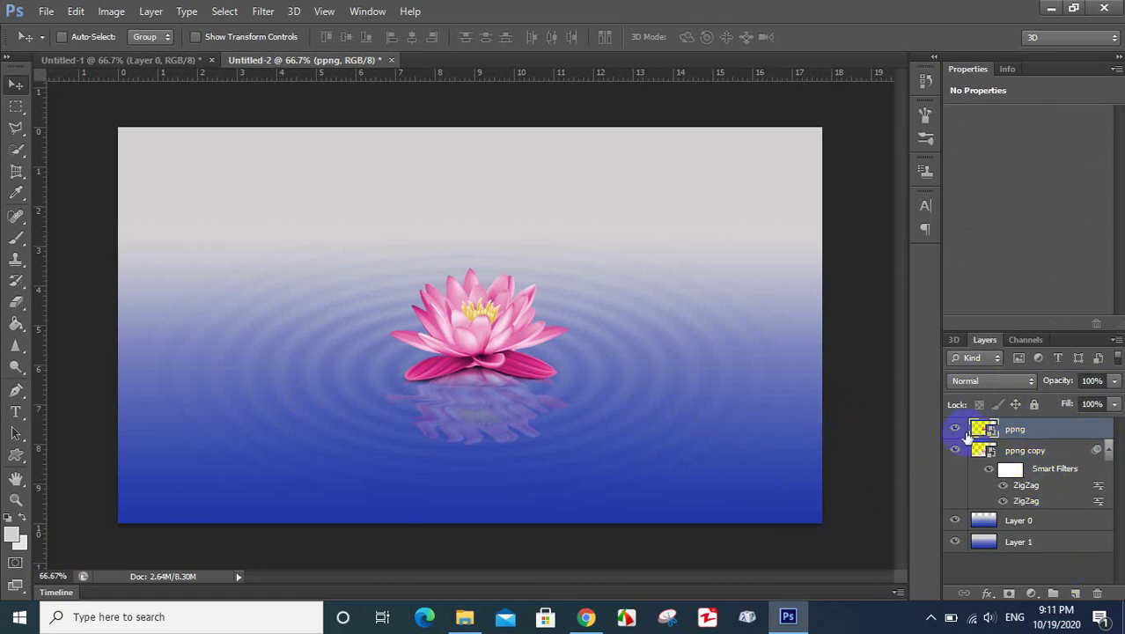
right_click(1012, 436)
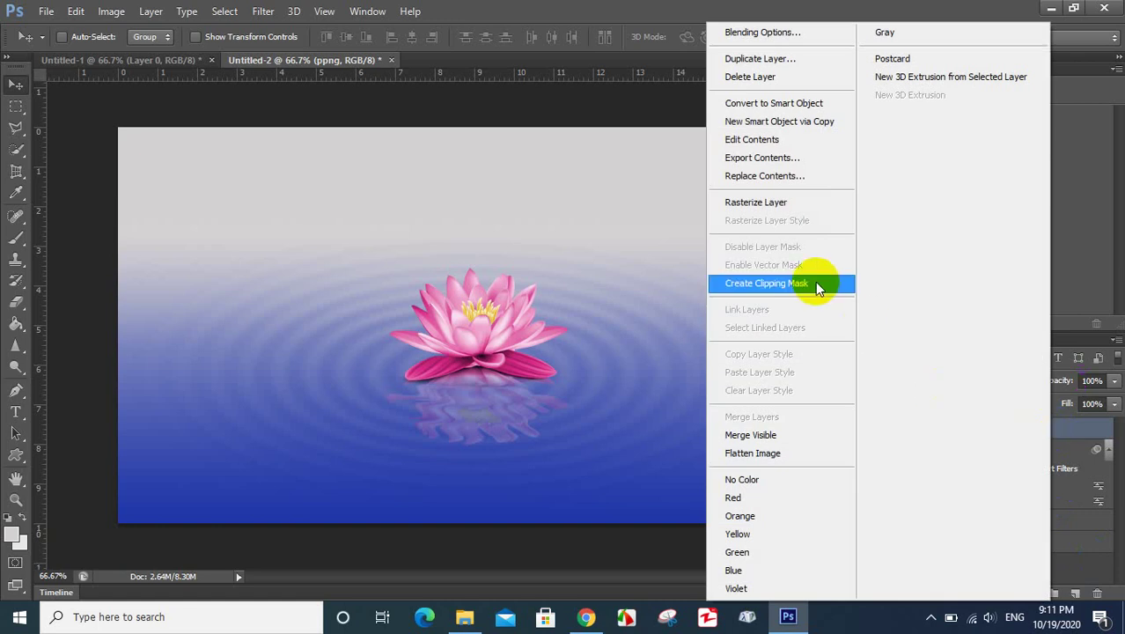
left_click(755, 201)
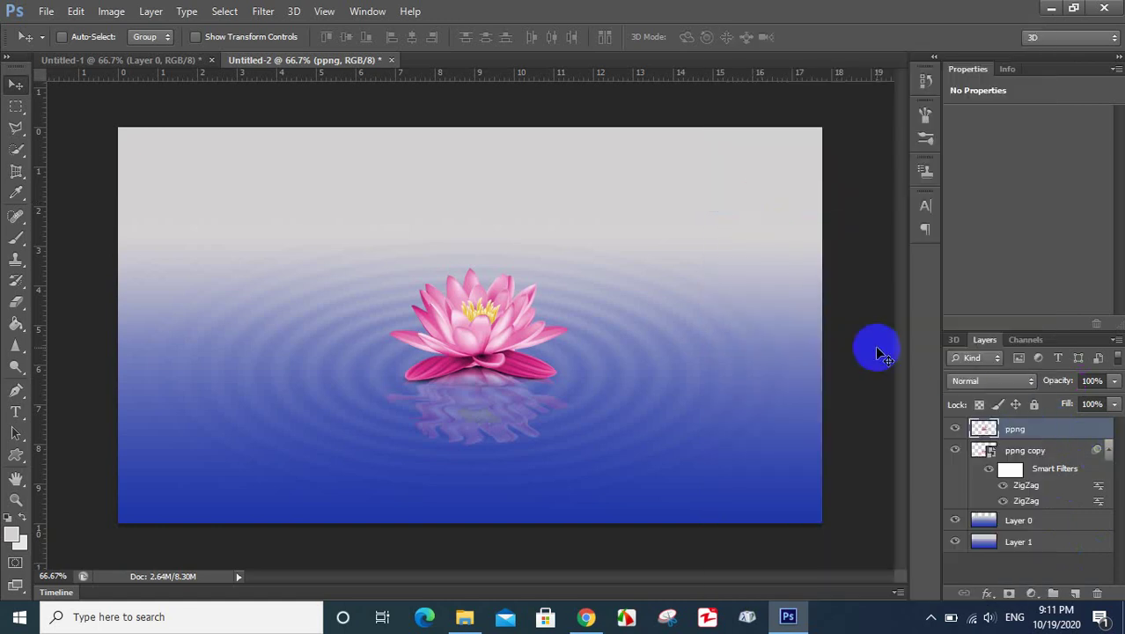
Step: Darken the lotus slightly with a Curves point at input 134, output 113
key("ctrl+m")
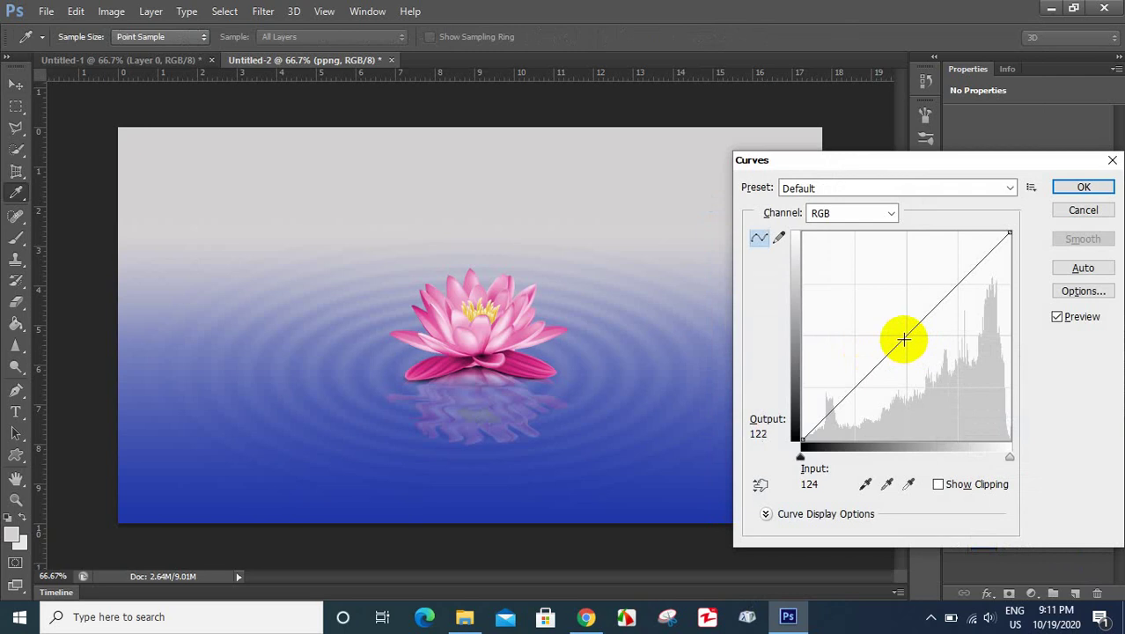
left_click_drag(904, 339, 911, 348)
left_click(1083, 189)
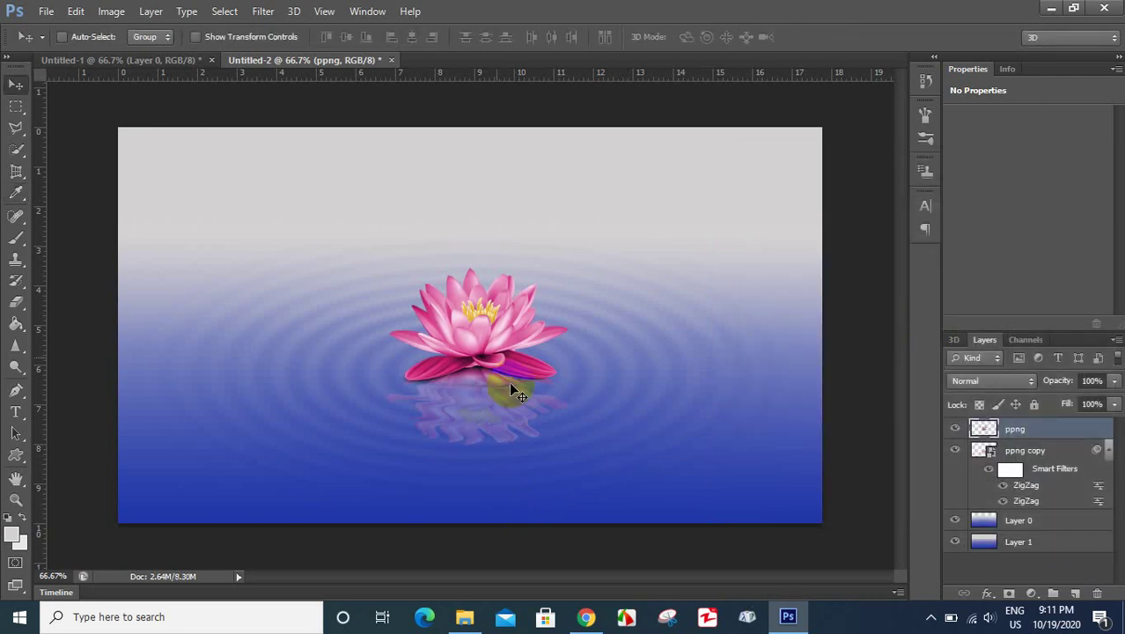
left_click(167, 61)
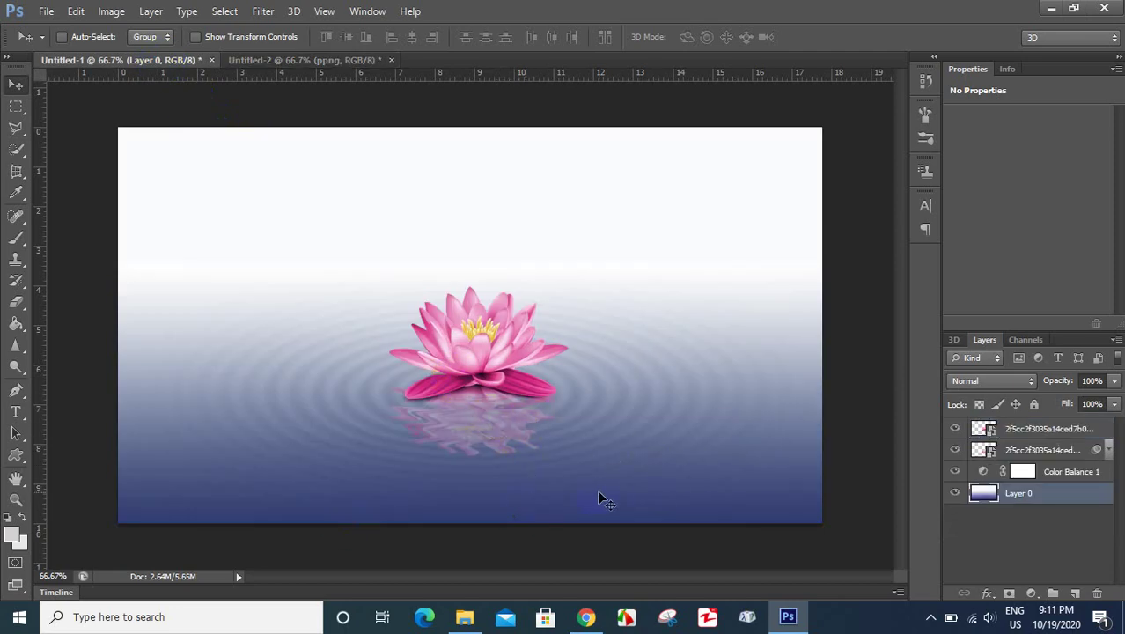
Step: Back in Untitled-2, merge Layer 0 and Layer 1 into a single Layer 0
left_click(304, 60)
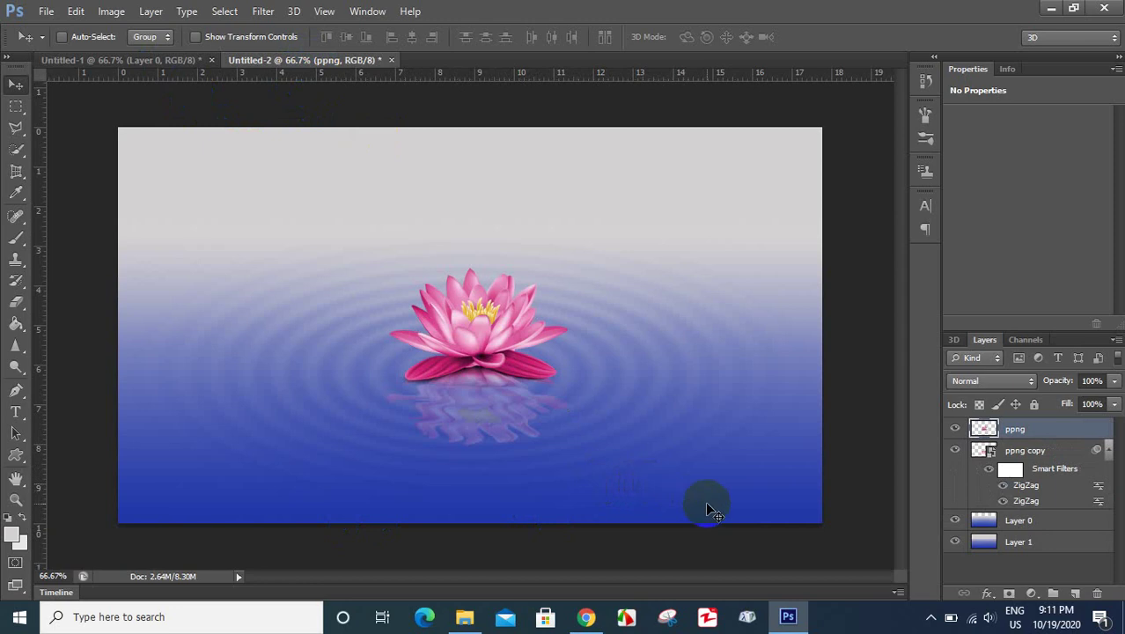
left_click(1021, 523)
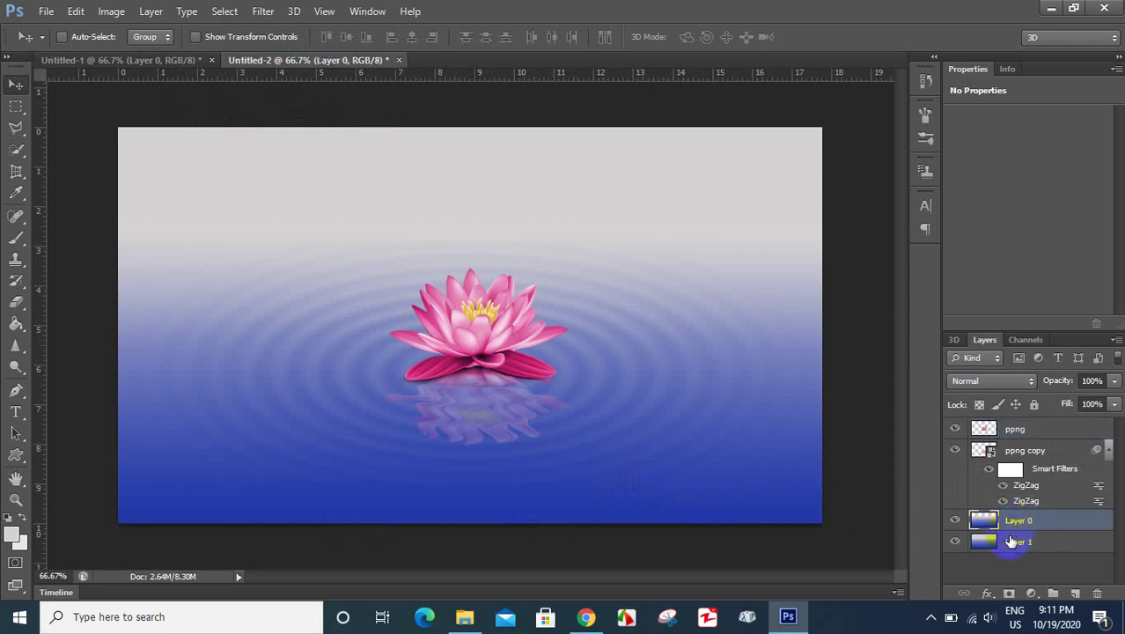
left_click(1011, 540, "shift")
key("ctrl+e")
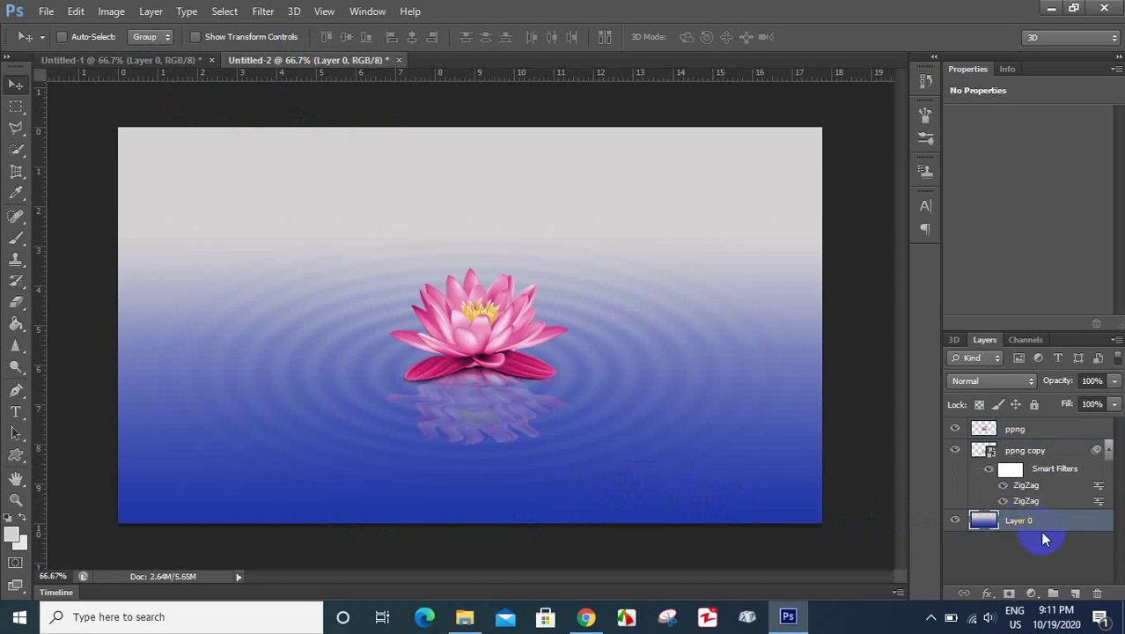
left_click(1032, 593)
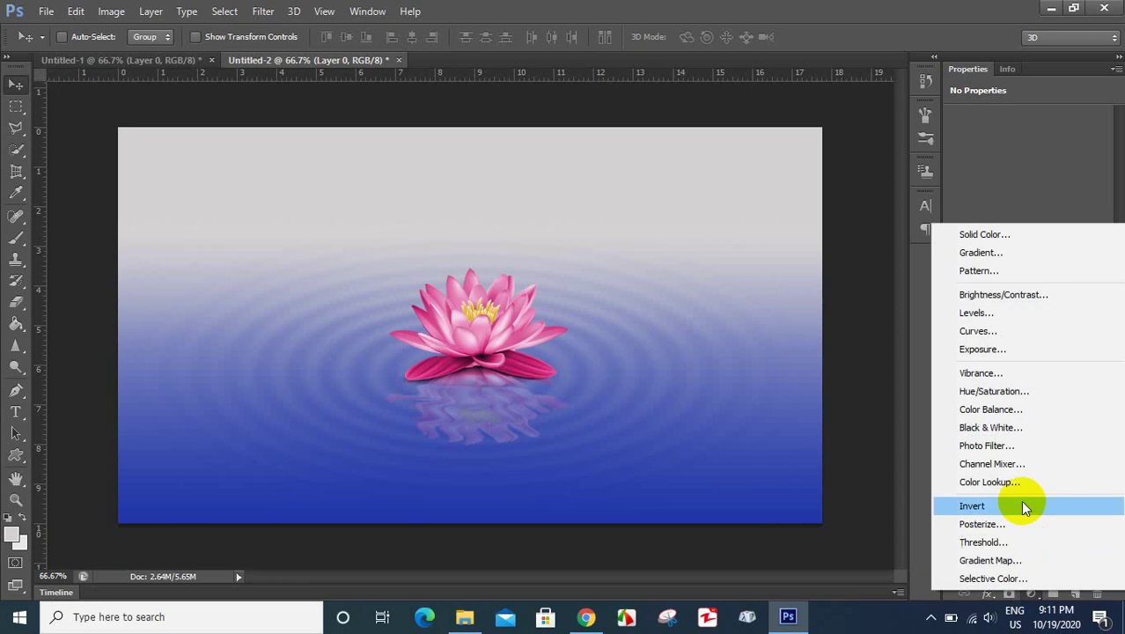
Step: Add a Color Balance adjustment layer with Midtones at +14, +22 and -33
left_click(988, 410)
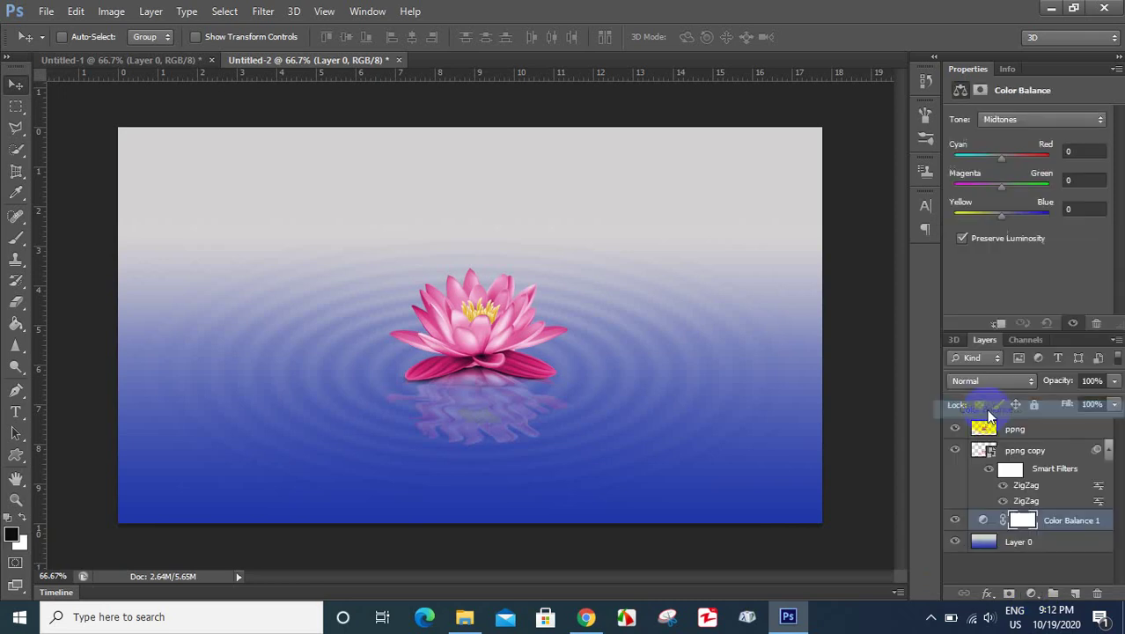
mouse_move(1001, 187)
left_mouse_down()
mouse_move(1012, 188)
mouse_move(1009, 165)
left_mouse_up()
left_click_drag(1002, 217, 986, 220)
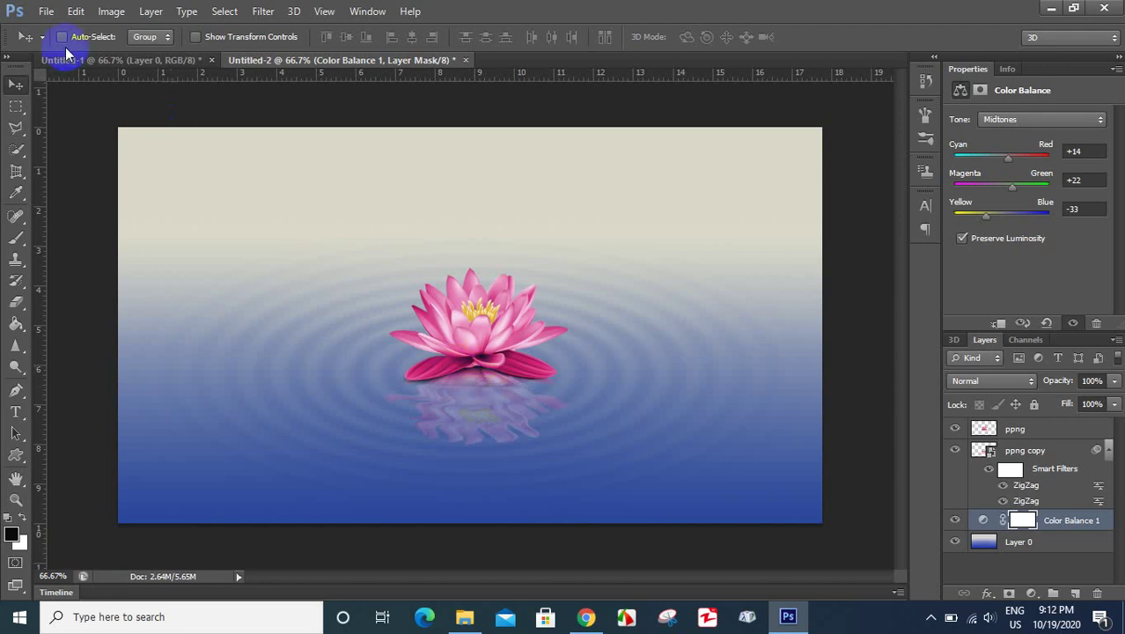
Step: Save the image to the Desktop as the JPEG 'kyar 111.jpg' with default quality settings
left_click(46, 12)
left_click(93, 238)
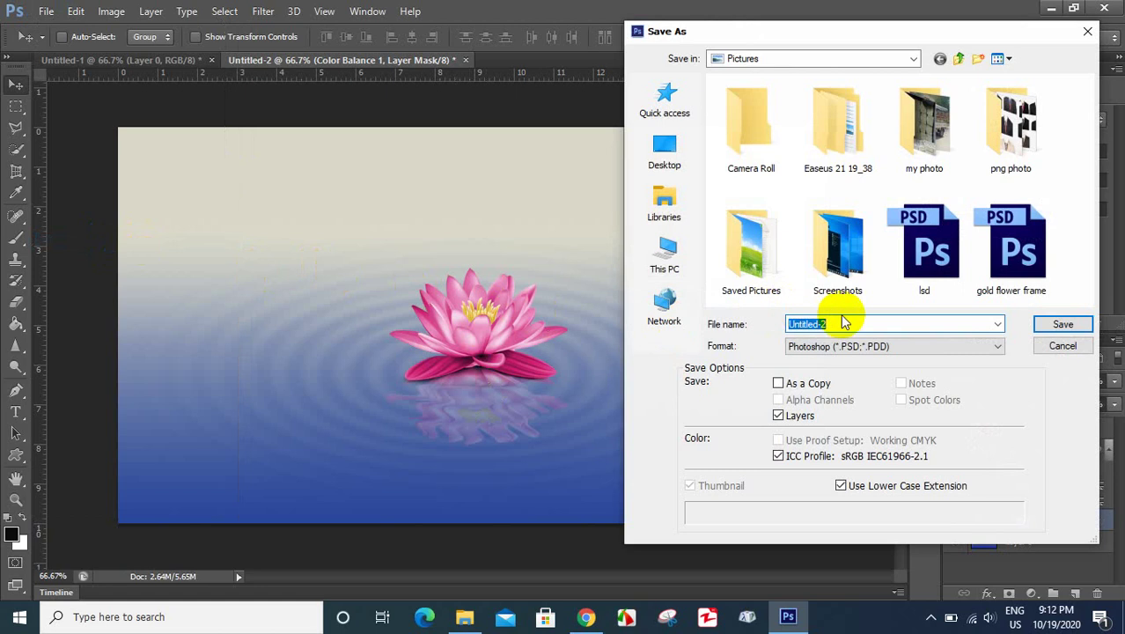
type("k")
type("yan")
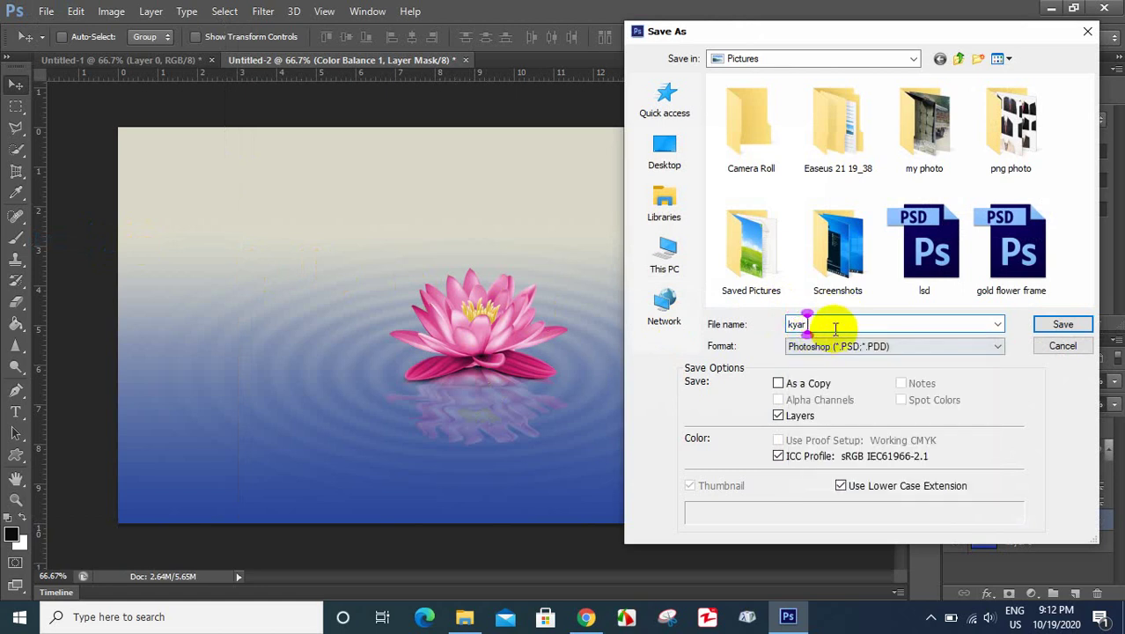
type(" 111")
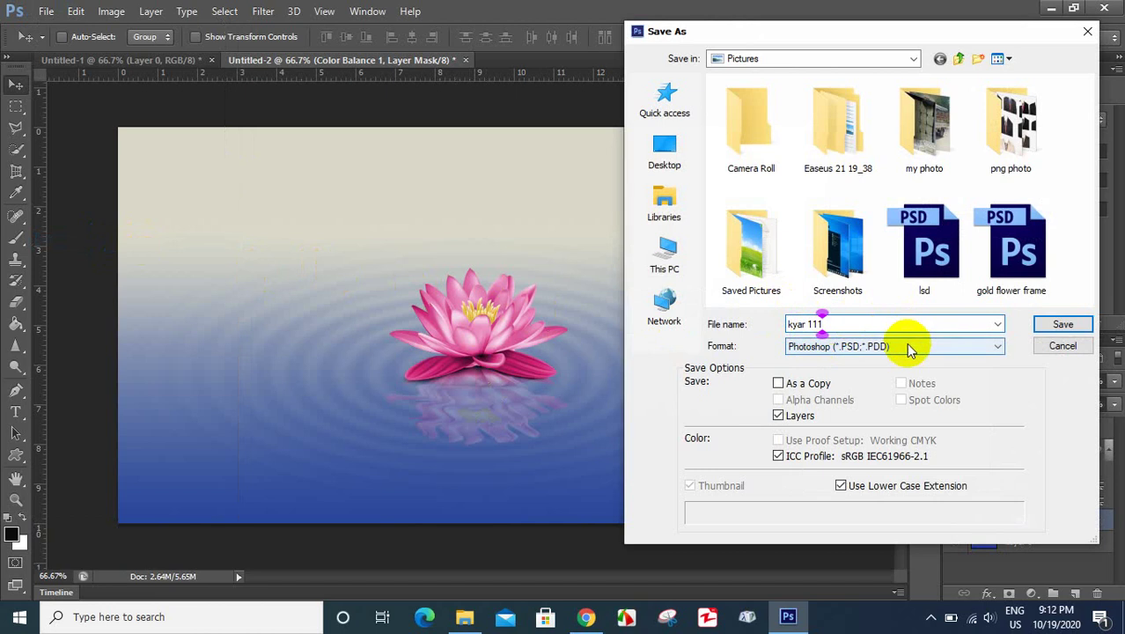
left_click(956, 346)
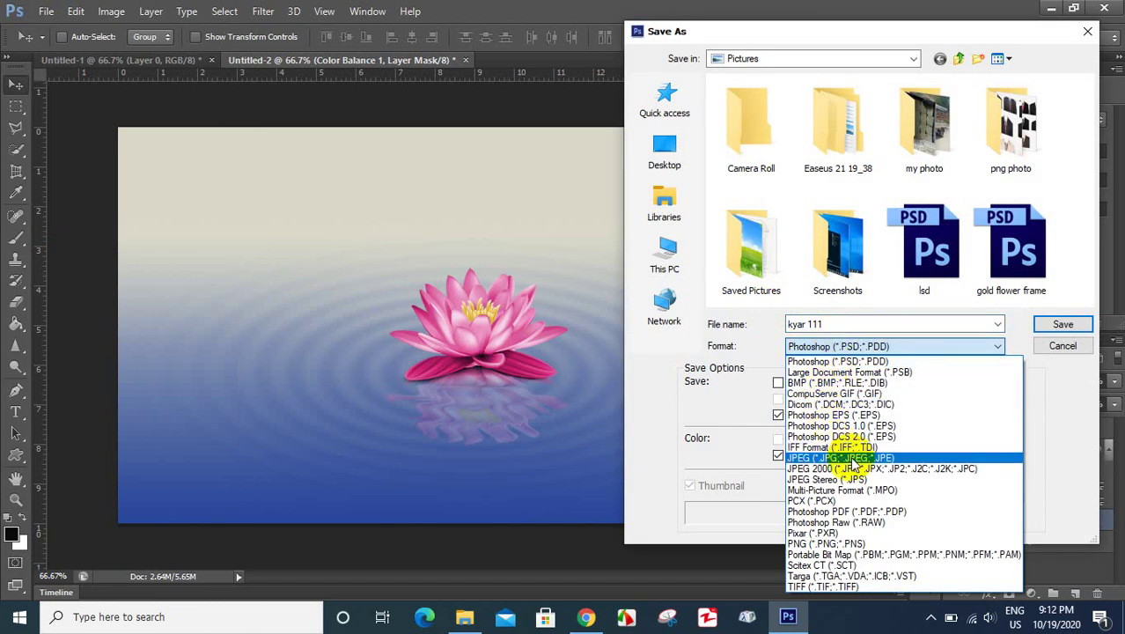
left_click(846, 457)
left_click(665, 159)
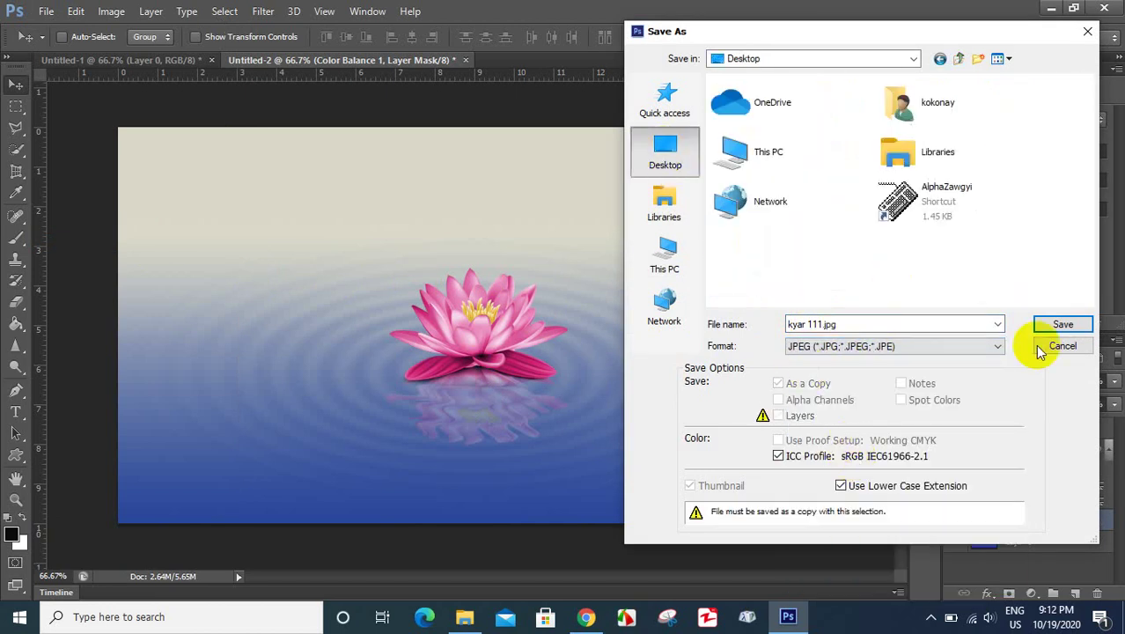
left_click(1064, 324)
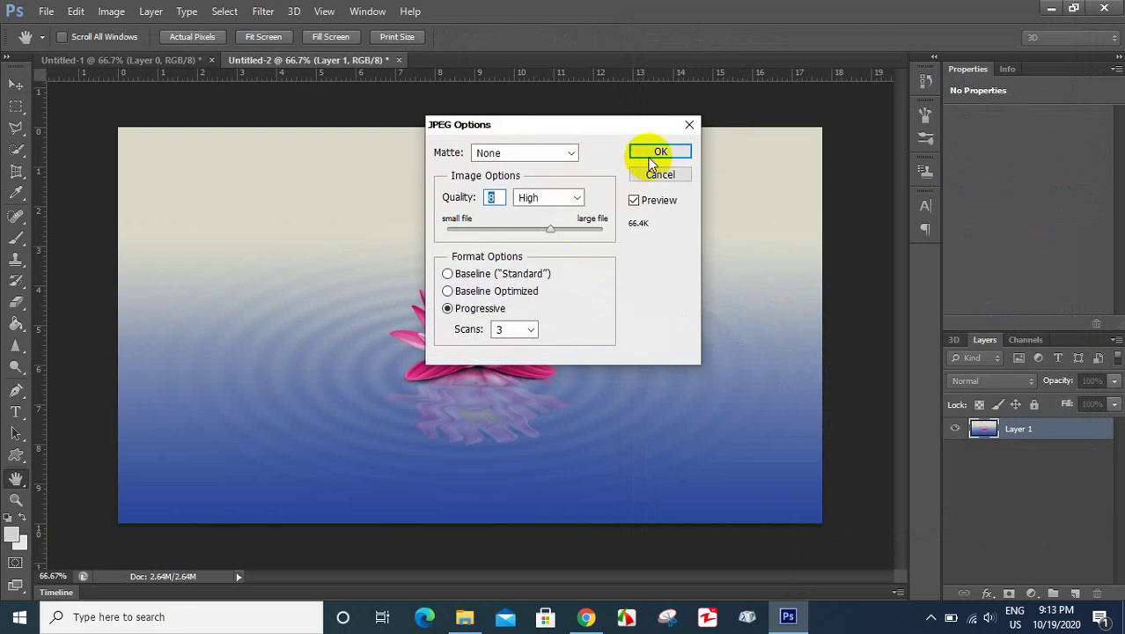
left_click(660, 150)
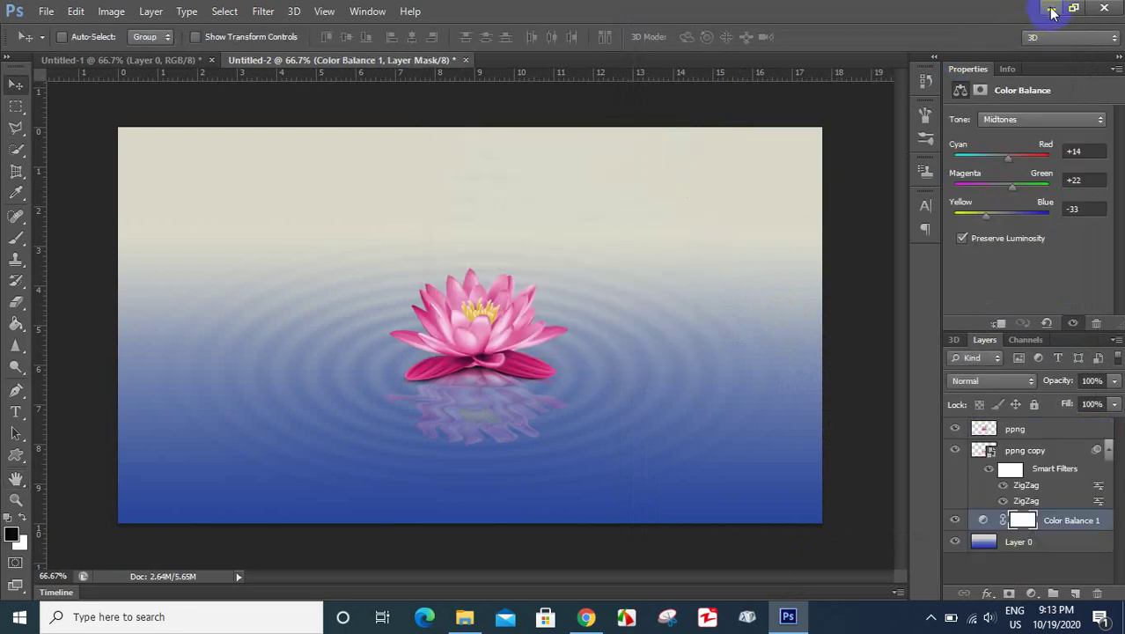
Step: Minimize Photoshop and open the saved kyar 111 image from the desktop
left_click(1050, 8)
double_click(160, 40)
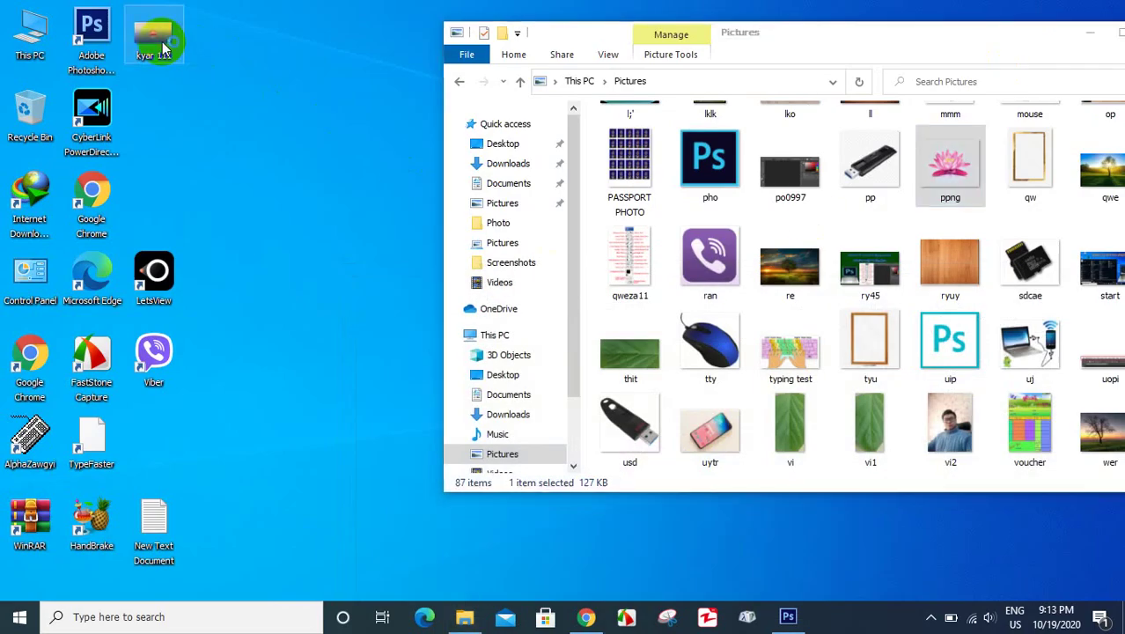